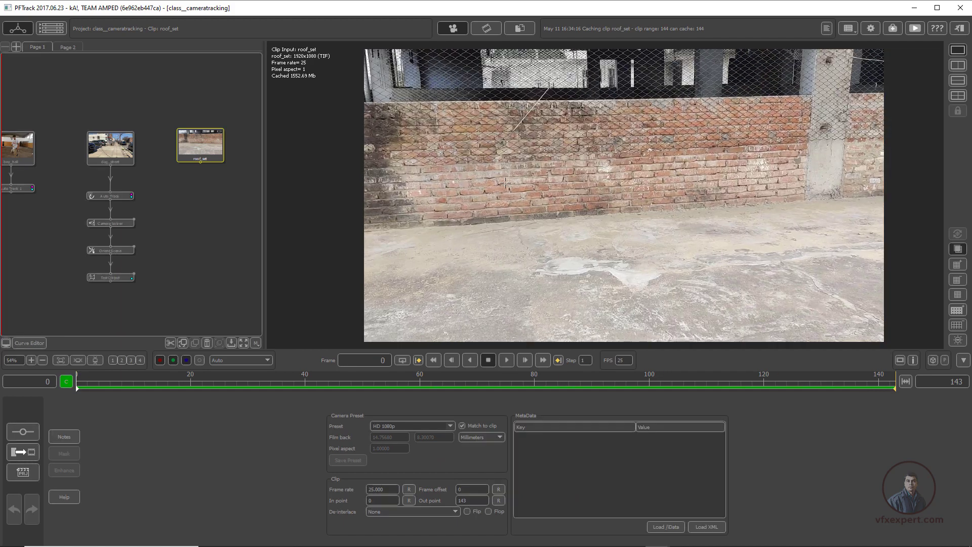
# Add a User Track node to the roof_set clip and open it for editing.
pyautogui.rightClick(198, 138)
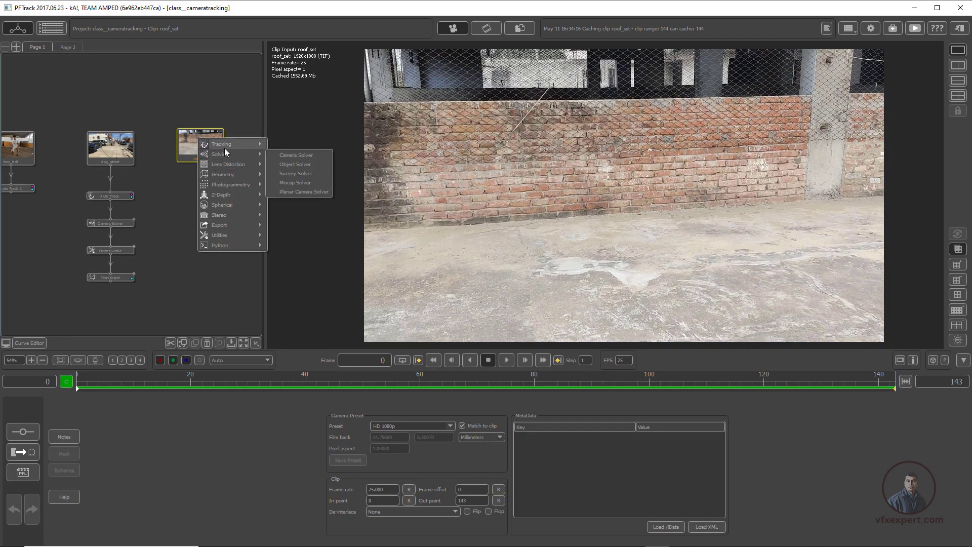
pyautogui.moveTo(229, 145)
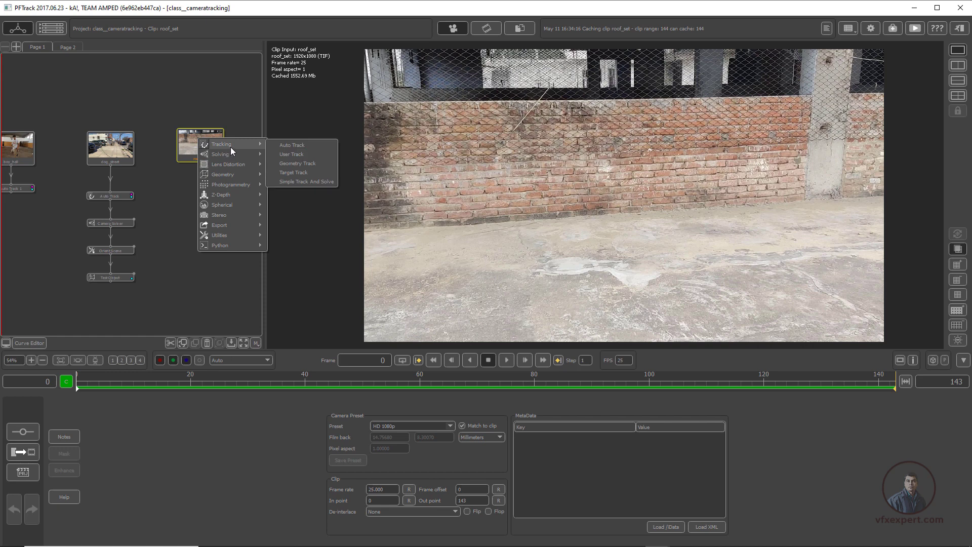
pyautogui.click(297, 153)
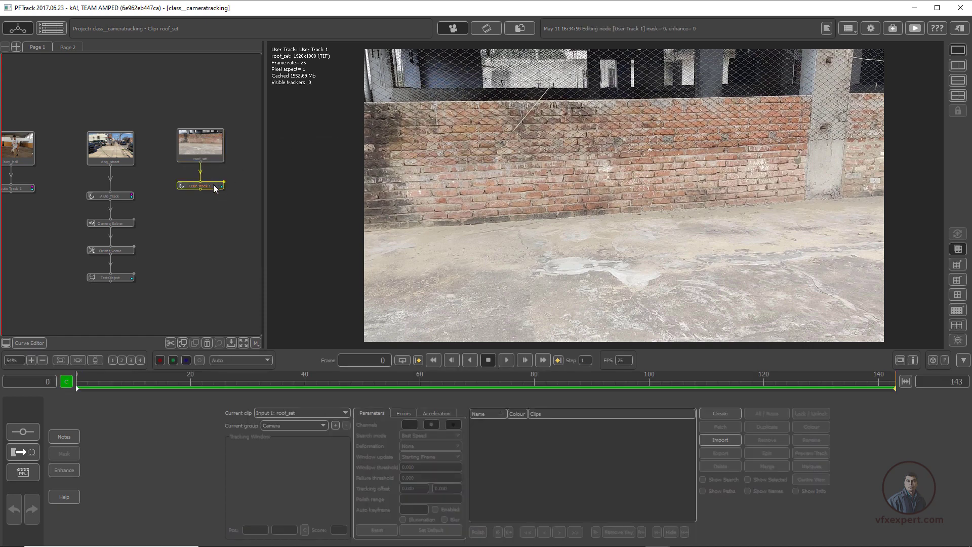
pyautogui.doubleClick(214, 186)
# Enable colour enhancement for the User Track node, lower the gamma to -0.016, and return to the tracking settings.
pyautogui.click(71, 469)
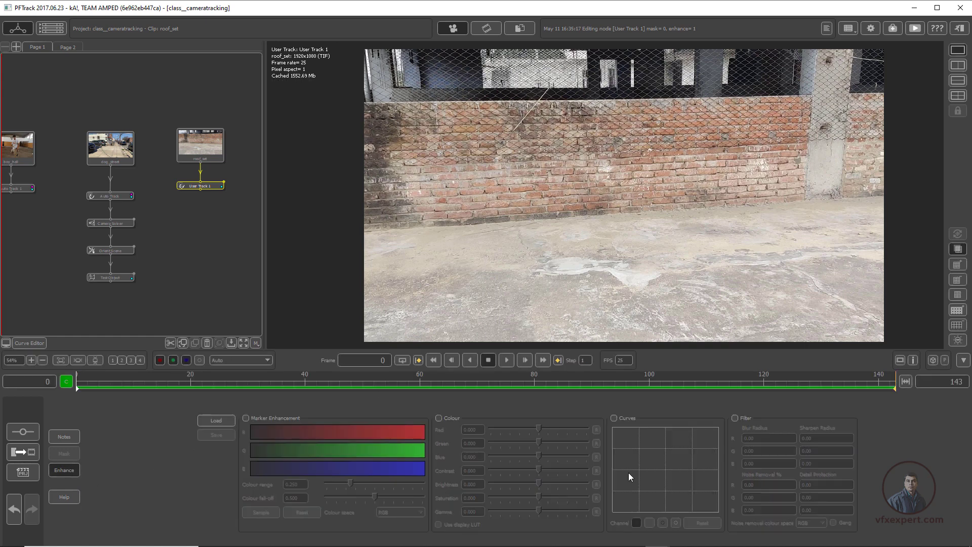
pyautogui.click(438, 418)
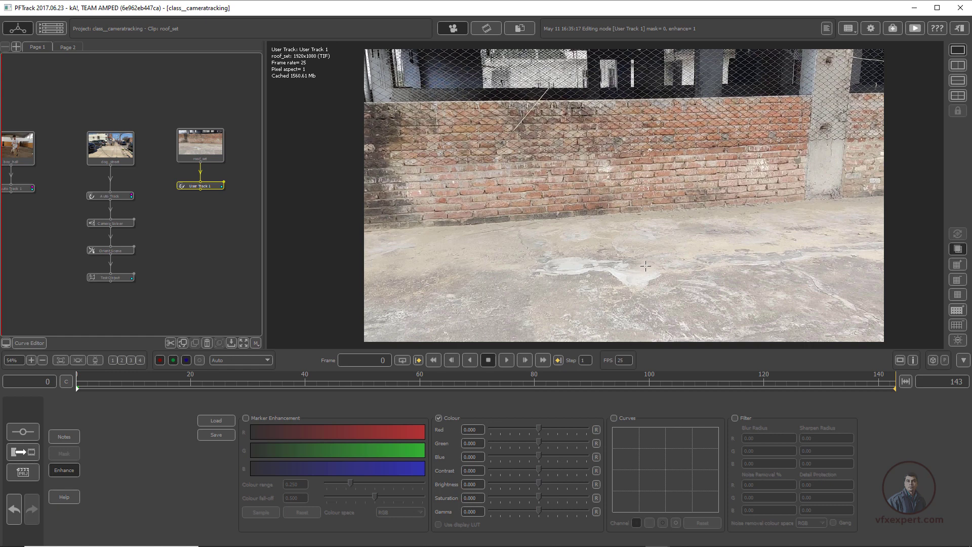
pyautogui.moveTo(536, 511); pyautogui.dragTo(515, 505)
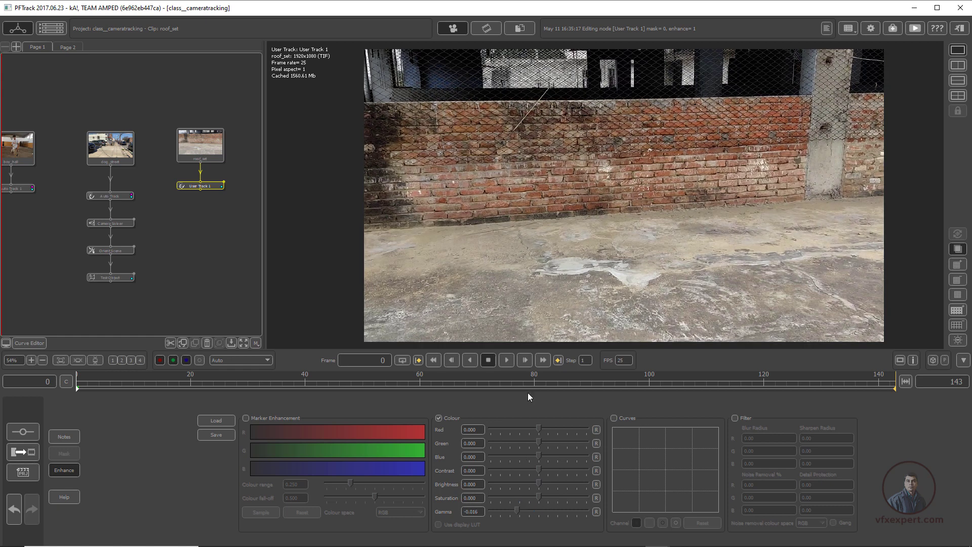
pyautogui.scroll(1, 778, 249)
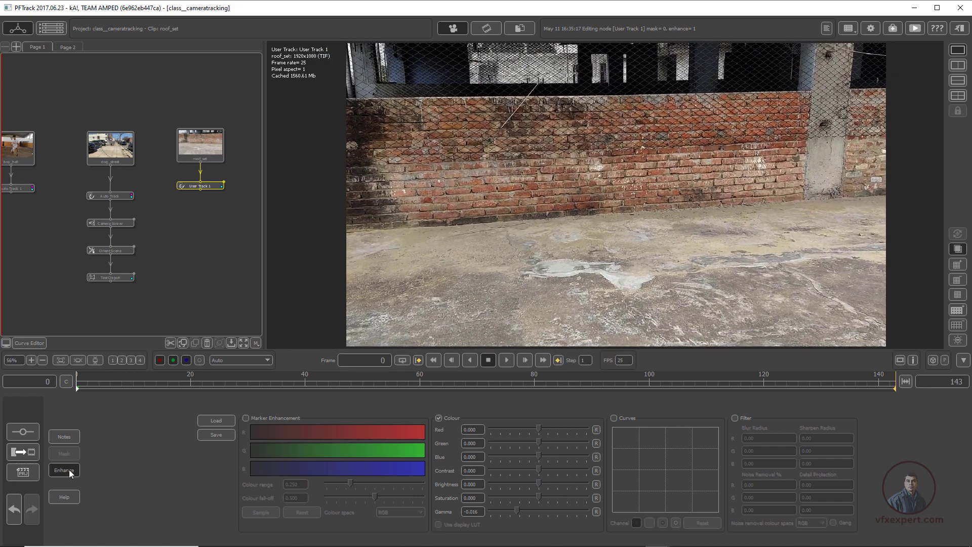
pyautogui.click(65, 471)
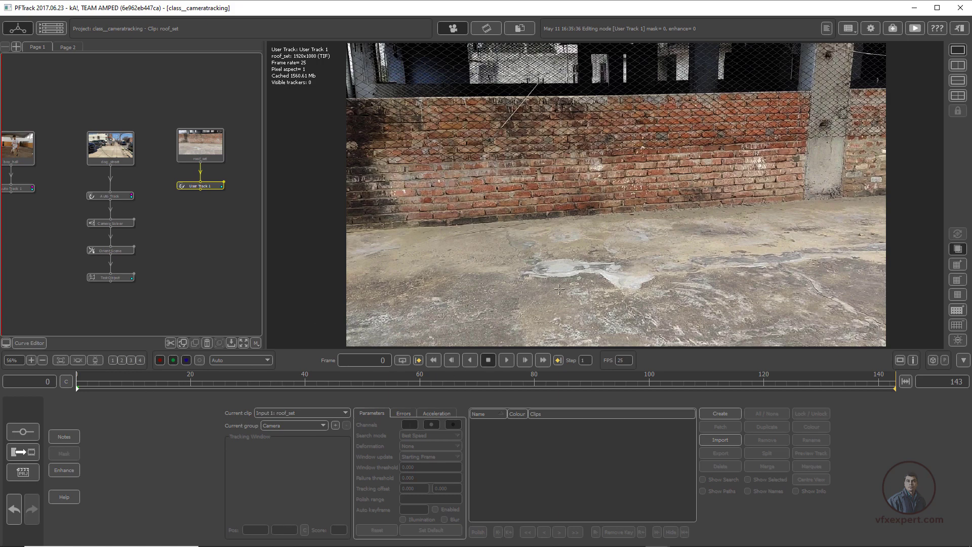
# Create a tracker on a dark mortar gap low on the left part of the brick wall, enlarging its search area and refining its centre.
pyautogui.scroll(-1, 724, 253)
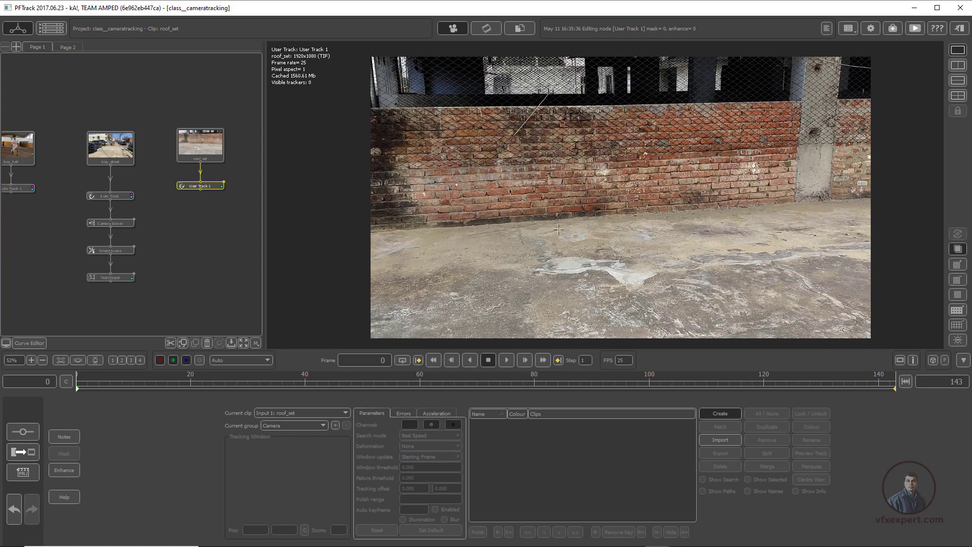
pyautogui.scroll(5, 541, 227)
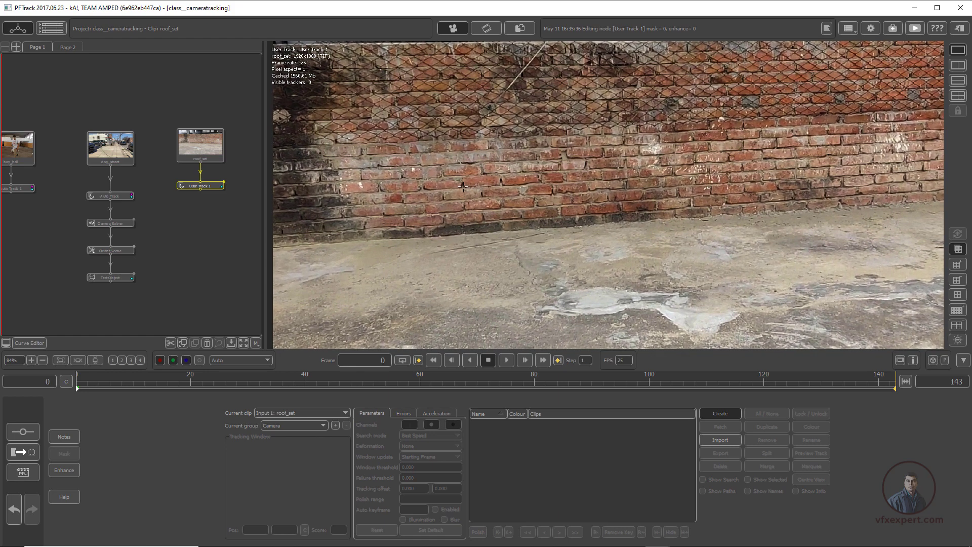
pyautogui.keyDown('ctrl'); pyautogui.click(462, 186); pyautogui.keyUp('ctrl')
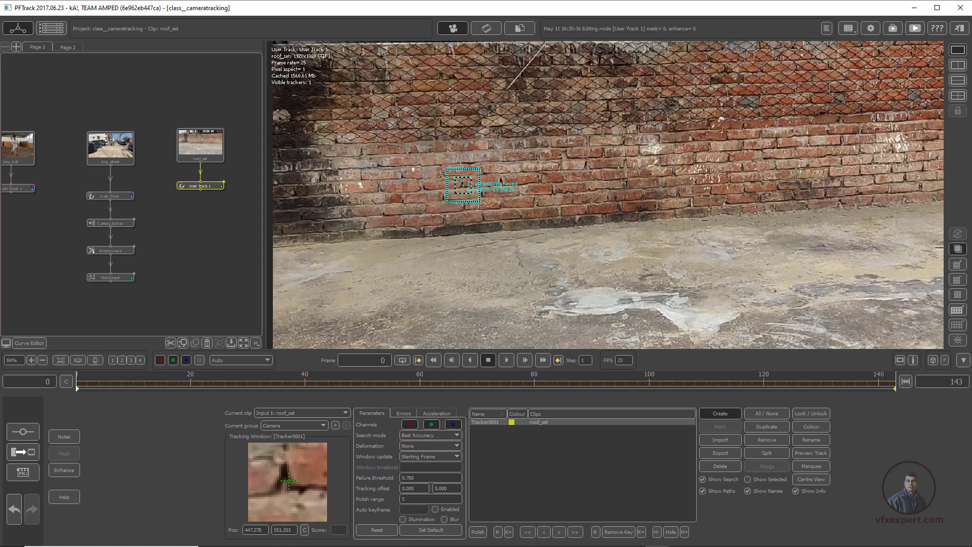
pyautogui.moveTo(479, 203)
pyautogui.mouseDown()
pyautogui.moveTo(495, 213)
pyautogui.moveTo(473, 195)
pyautogui.mouseUp()
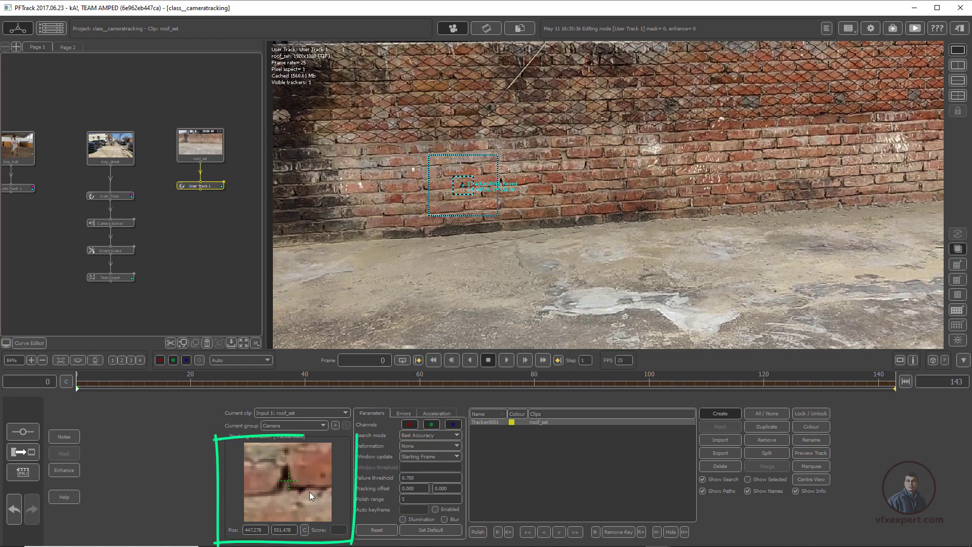
pyautogui.moveTo(309, 488); pyautogui.dragTo(314, 490)
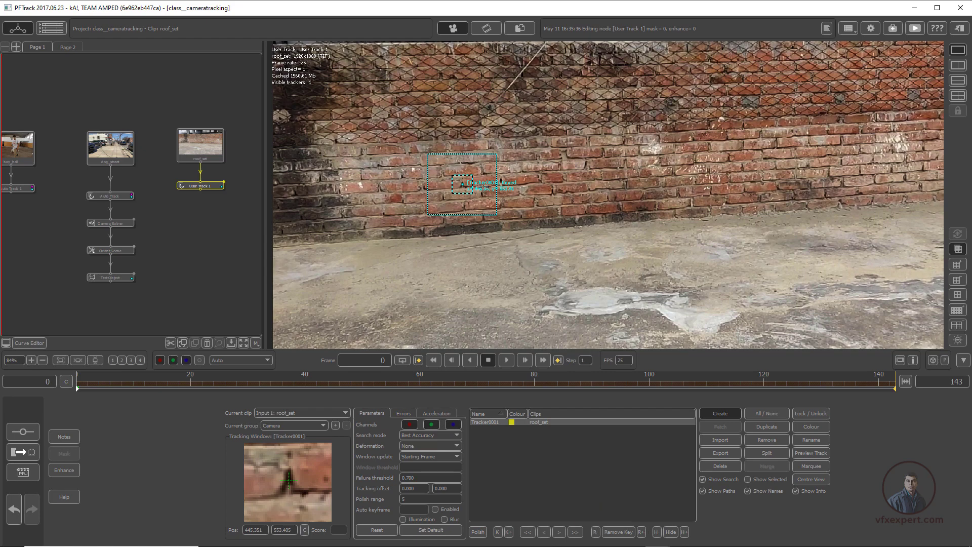
# Track the first wall tracker forwards from frame 0 to frame 143, resuming wherever tracking stops.
pyautogui.click(577, 534)
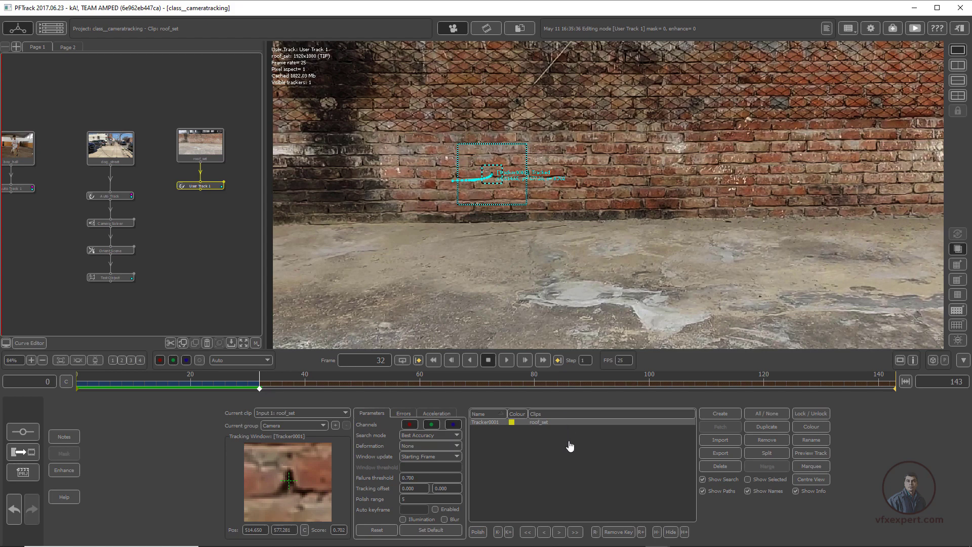
pyautogui.click(574, 532)
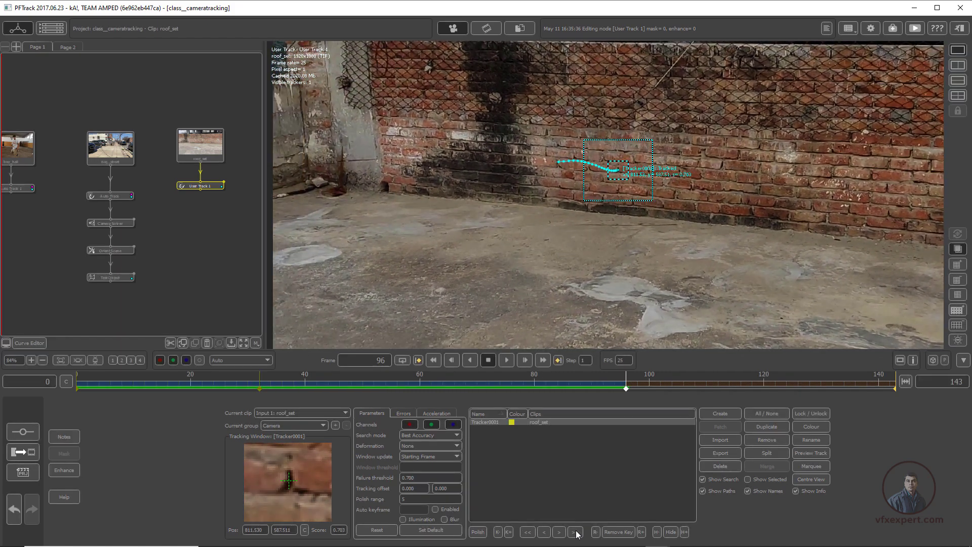
pyautogui.click(575, 532)
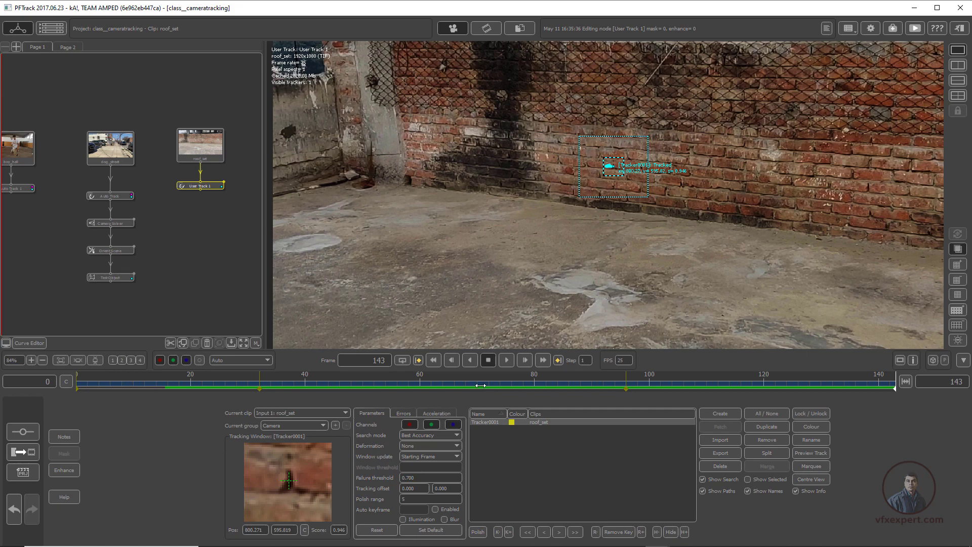
# At frame 0, create a second tracker on a brick joint near the middle of the wall and fine-tune its position.
pyautogui.moveTo(480, 385); pyautogui.dragTo(77, 380)
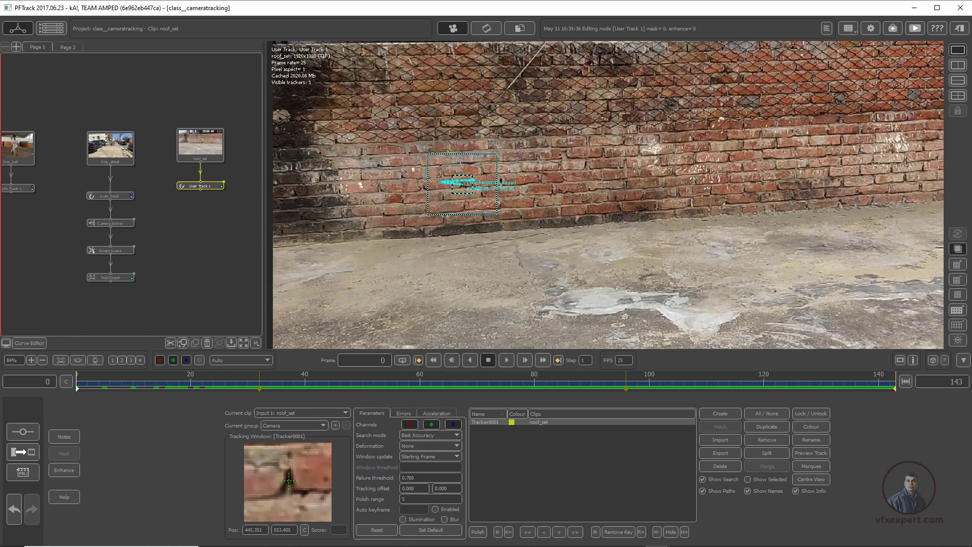
pyautogui.scroll(-3, 598, 216)
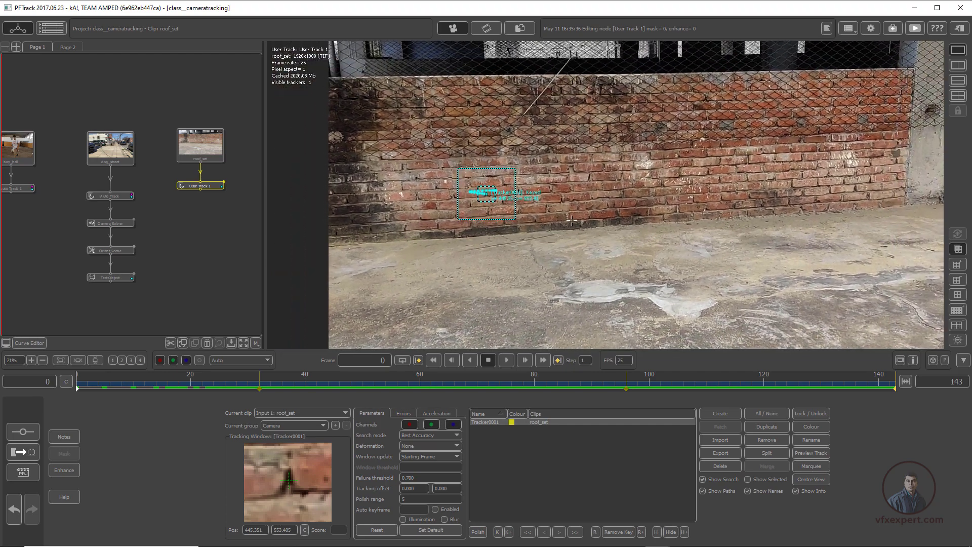
pyautogui.scroll(3, 568, 219)
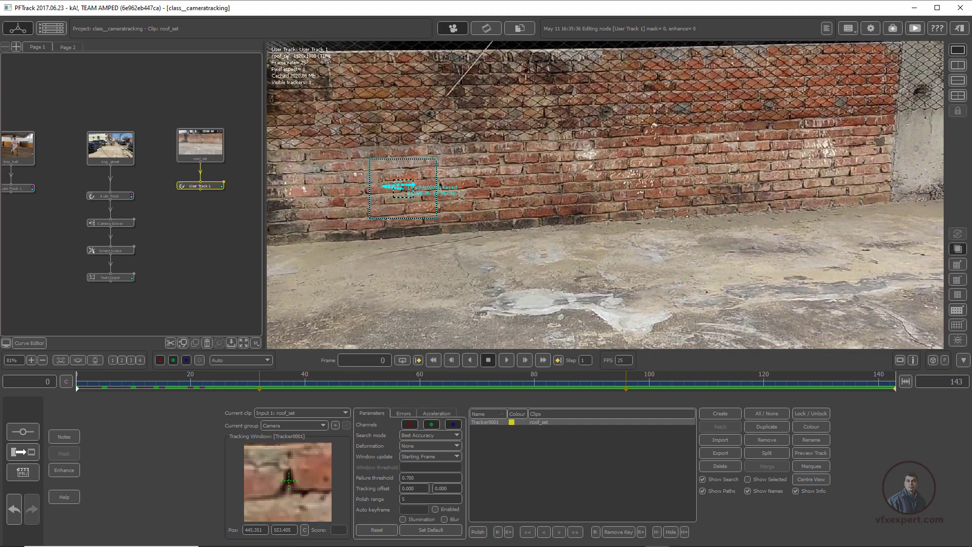
pyautogui.scroll(1, 633, 175)
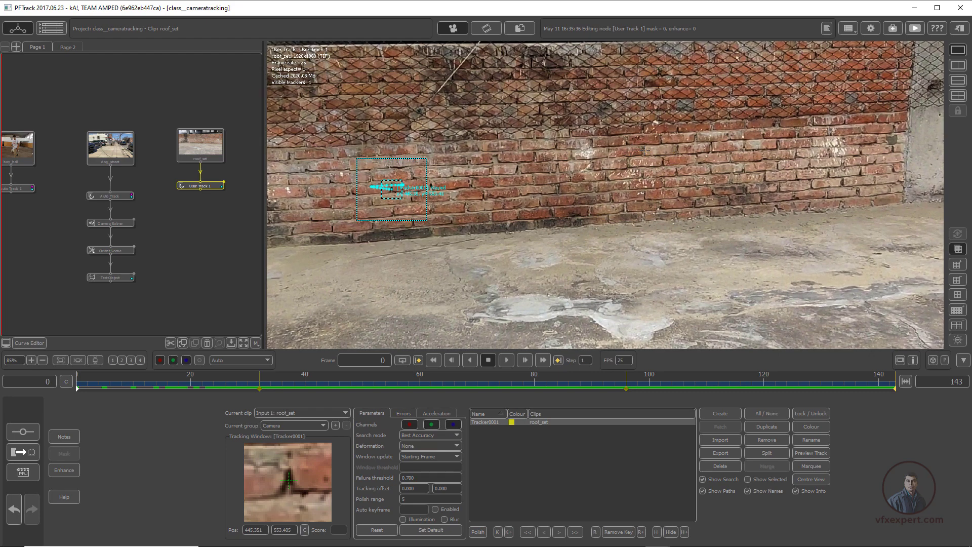
pyautogui.click(719, 414)
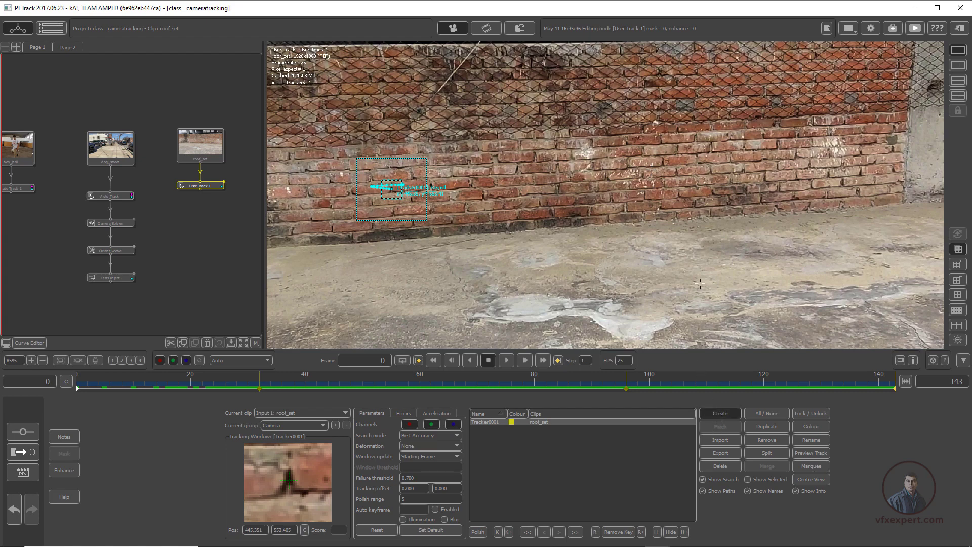
pyautogui.click(626, 144)
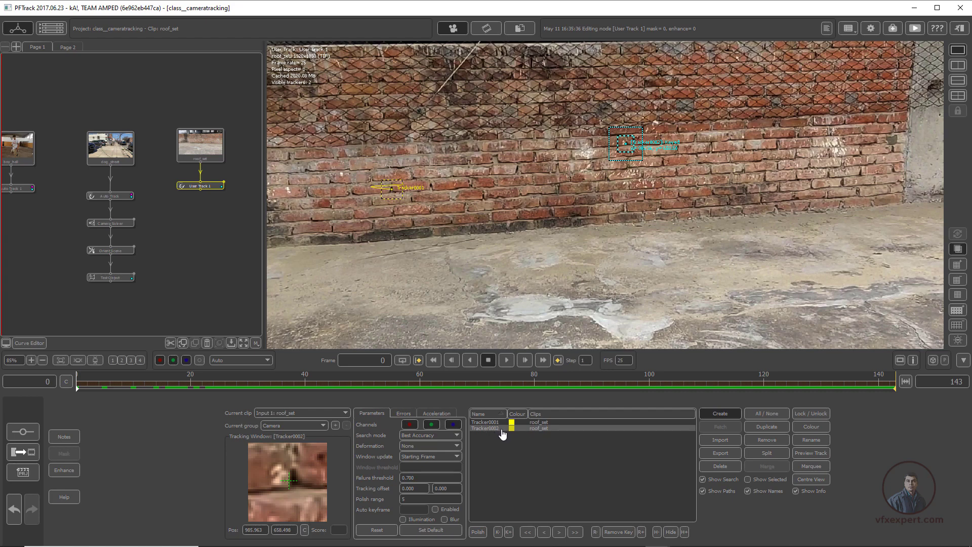
pyautogui.moveTo(305, 478); pyautogui.dragTo(306, 481)
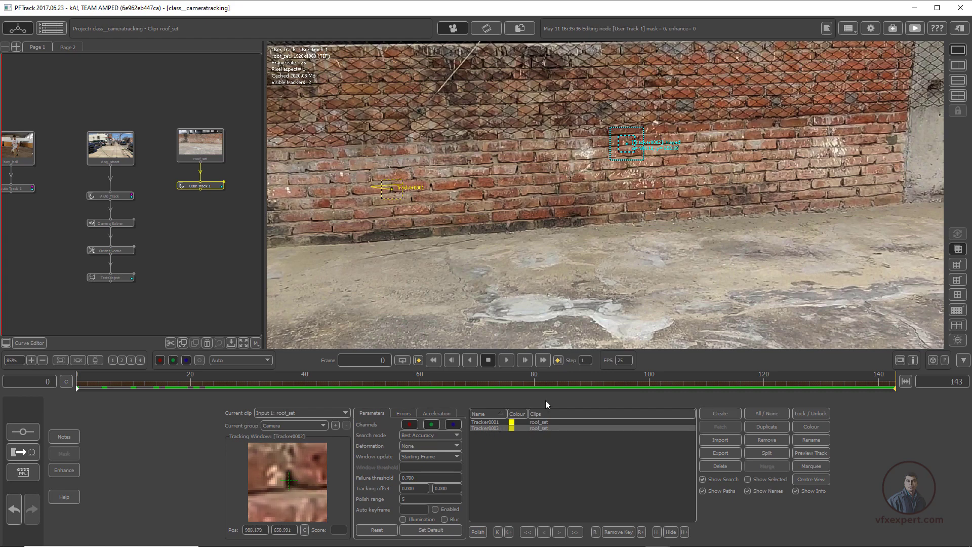
# Track the second wall tracker forwards to frame 143, resuming wherever tracking stops.
pyautogui.click(574, 532)
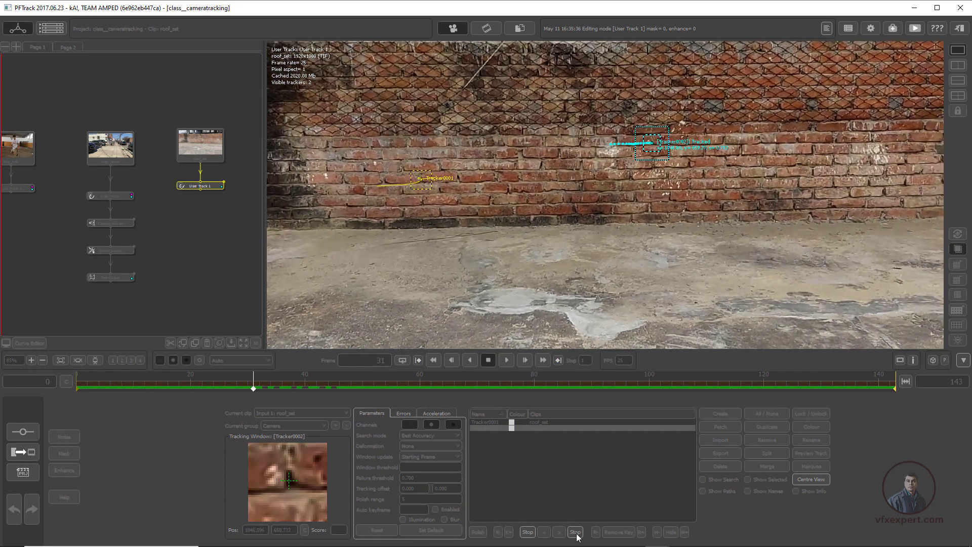
pyautogui.click(575, 532)
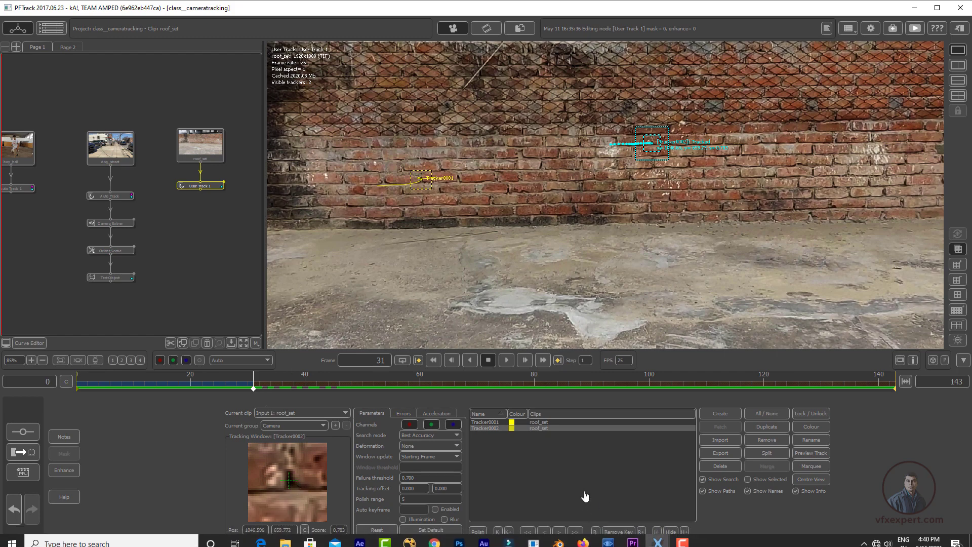
pyautogui.click(574, 532)
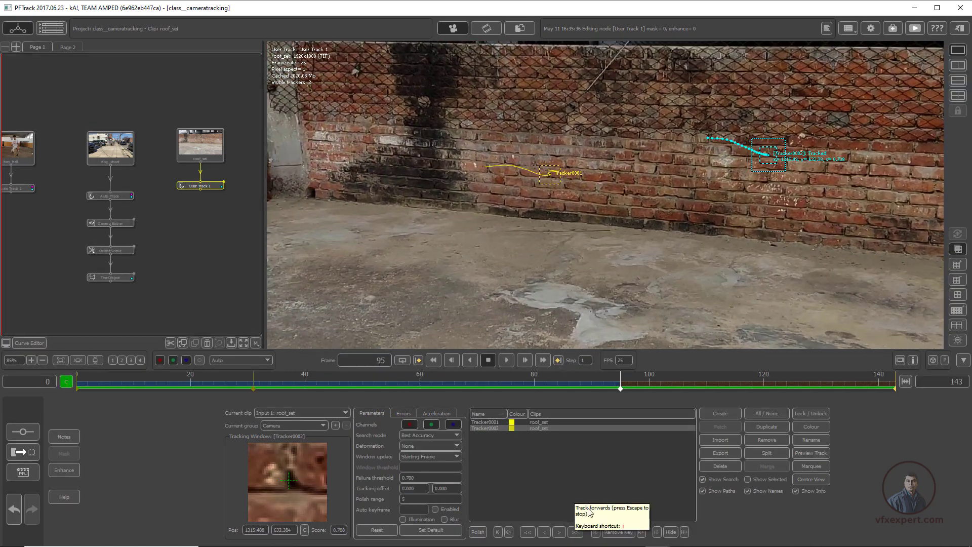
pyautogui.click(573, 531)
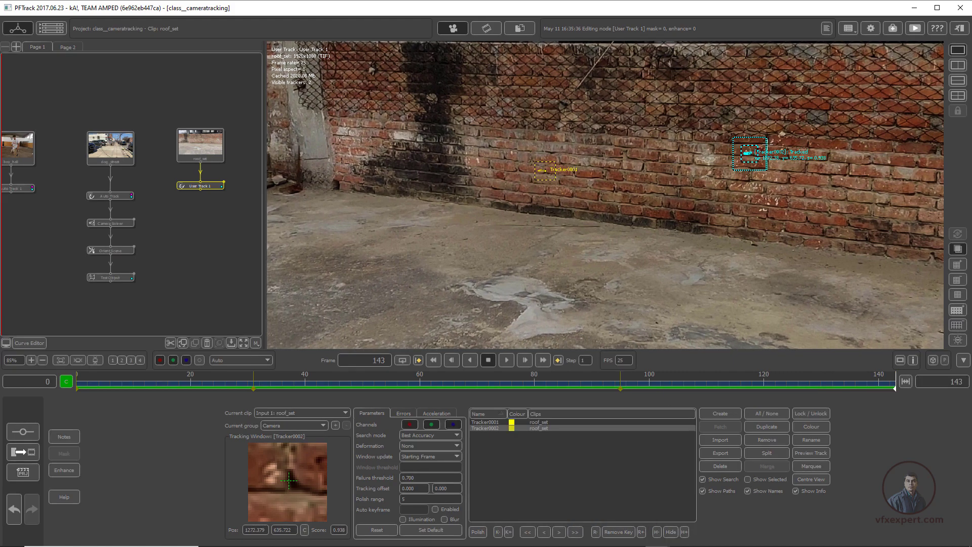
# At frame 80, create a third tracker on the floor just left of the white patch and enlarge its tracking and search windows.
pyautogui.scroll(-2, 700, 228)
pyautogui.moveTo(609, 284); pyautogui.dragTo(571, 224, button='right')
pyautogui.scroll(1, 577, 223)
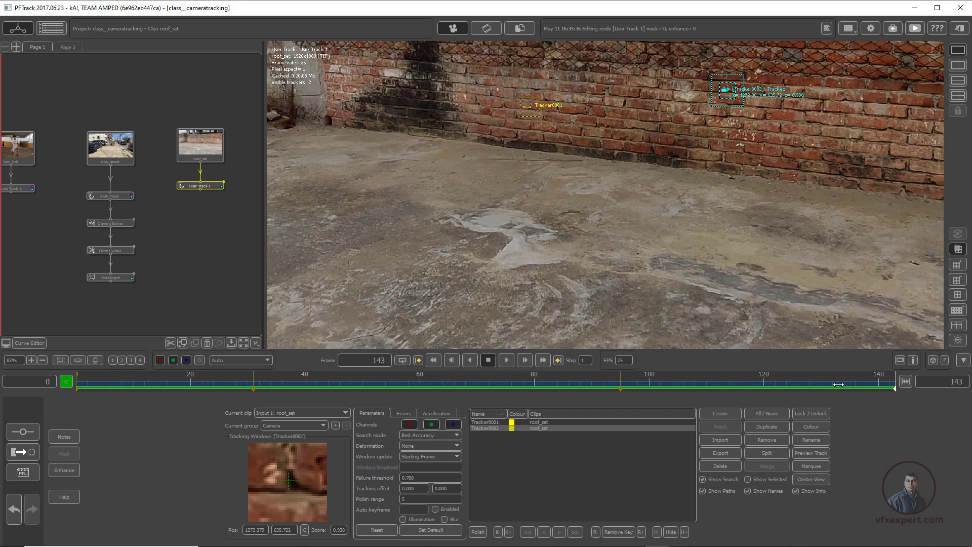
pyautogui.moveTo(838, 385); pyautogui.dragTo(534, 385)
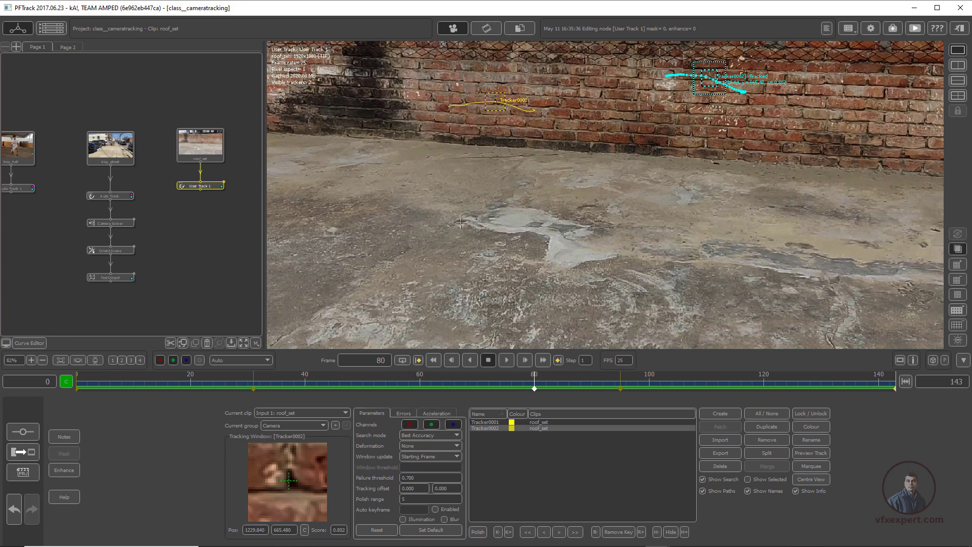
pyautogui.scroll(1, 455, 230)
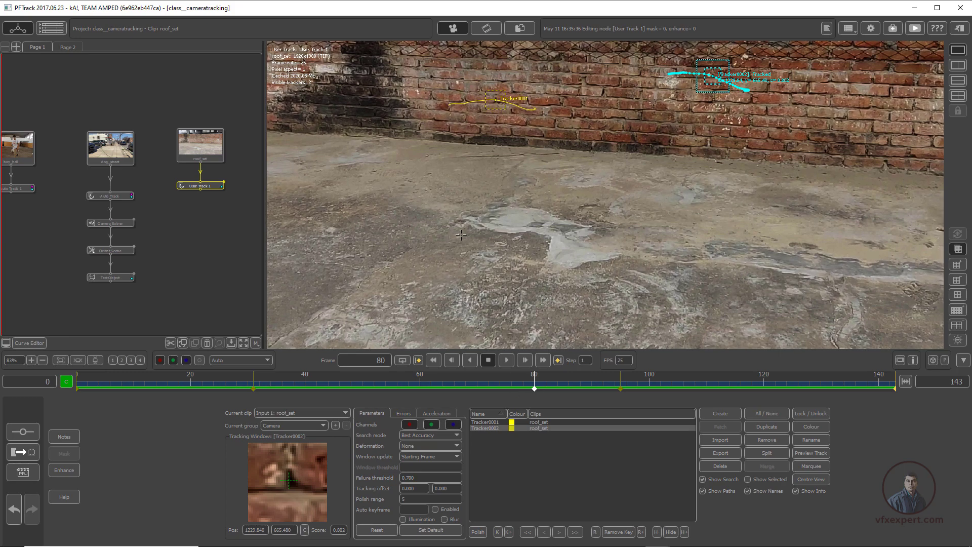
pyautogui.click(720, 414)
pyautogui.click(461, 222)
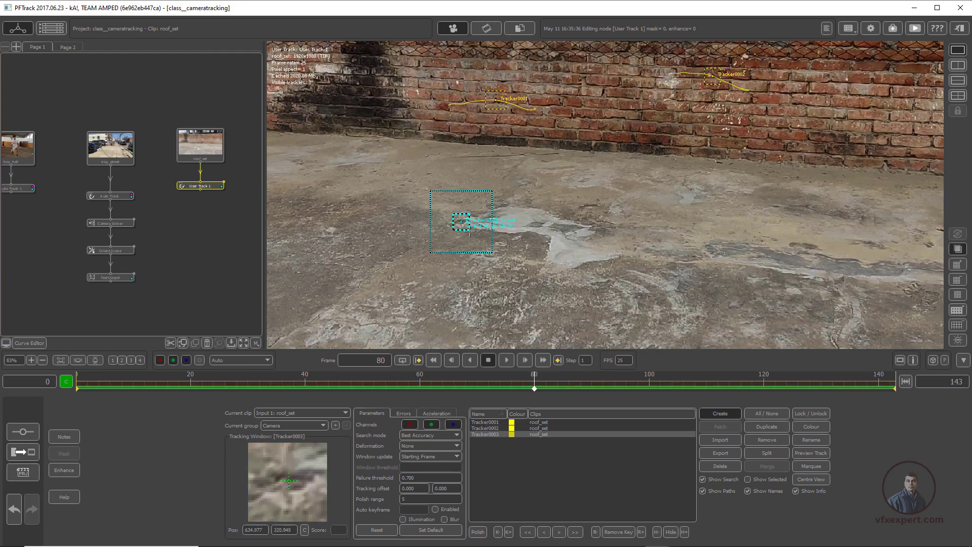
pyautogui.moveTo(471, 232); pyautogui.dragTo(473, 234)
pyautogui.moveTo(493, 253); pyautogui.dragTo(498, 257)
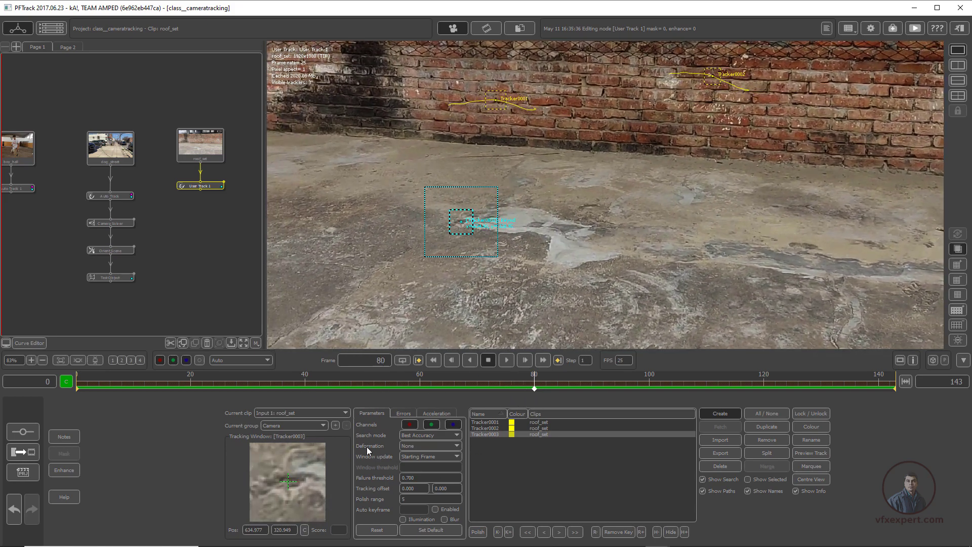
# Set the floor tracker's deformation to Rotate and track it from frame 80 forwards to frame 143 and backwards to frame 0.
pyautogui.click(421, 446)
pyautogui.click(415, 454)
pyautogui.click(575, 532)
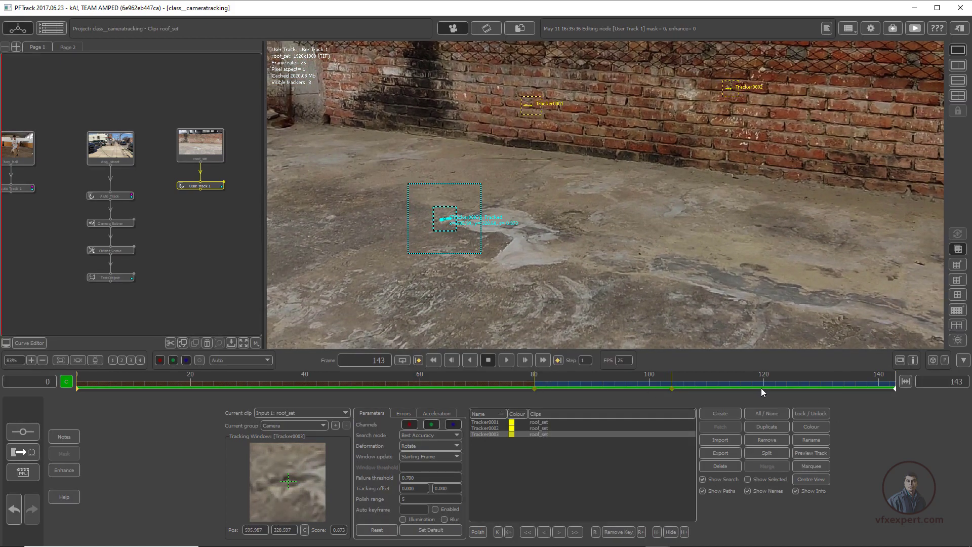
pyautogui.moveTo(576, 387); pyautogui.dragTo(535, 388)
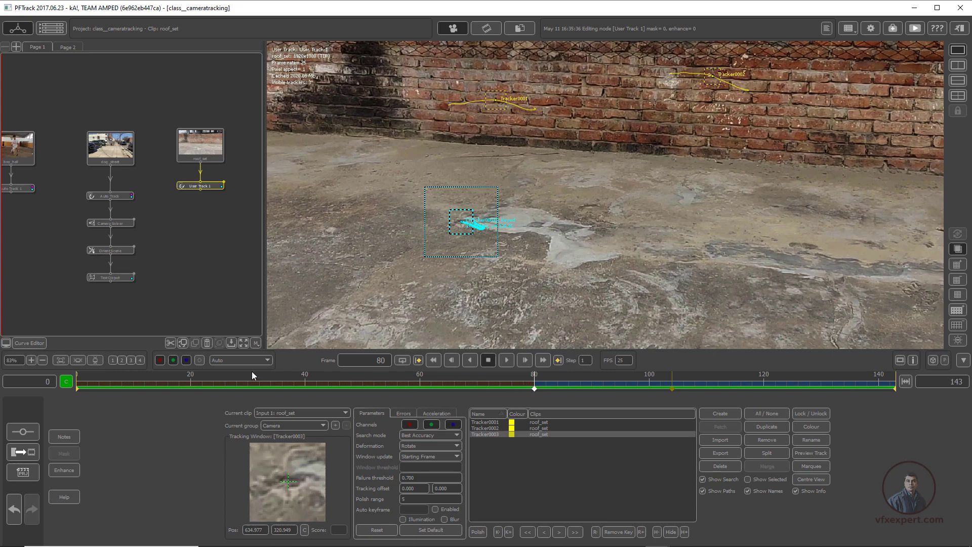
pyautogui.click(529, 534)
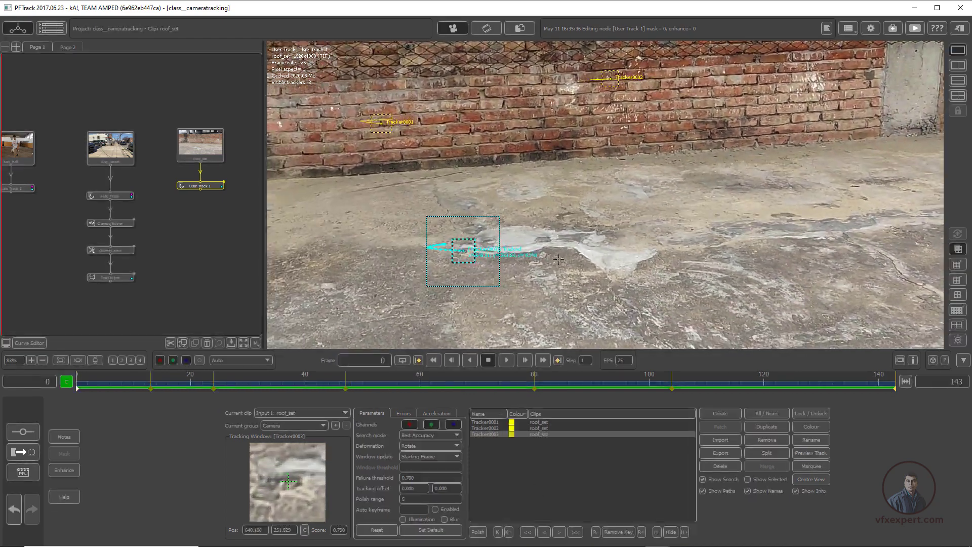
# At frame 0, create a fourth tracker on the dark floor mark in front of the concrete pillar, centring it and enlarging its windows.
pyautogui.scroll(-3, 626, 266)
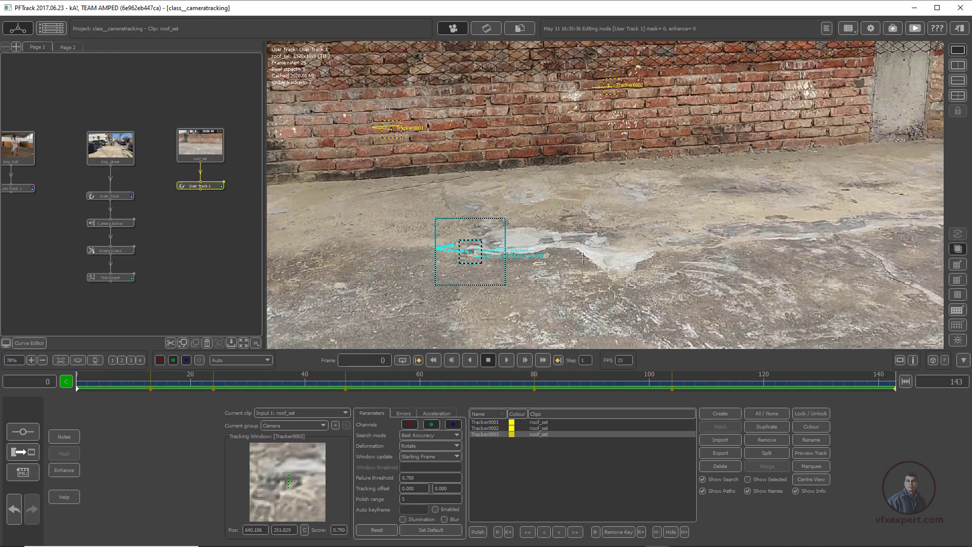
pyautogui.scroll(2, 635, 274)
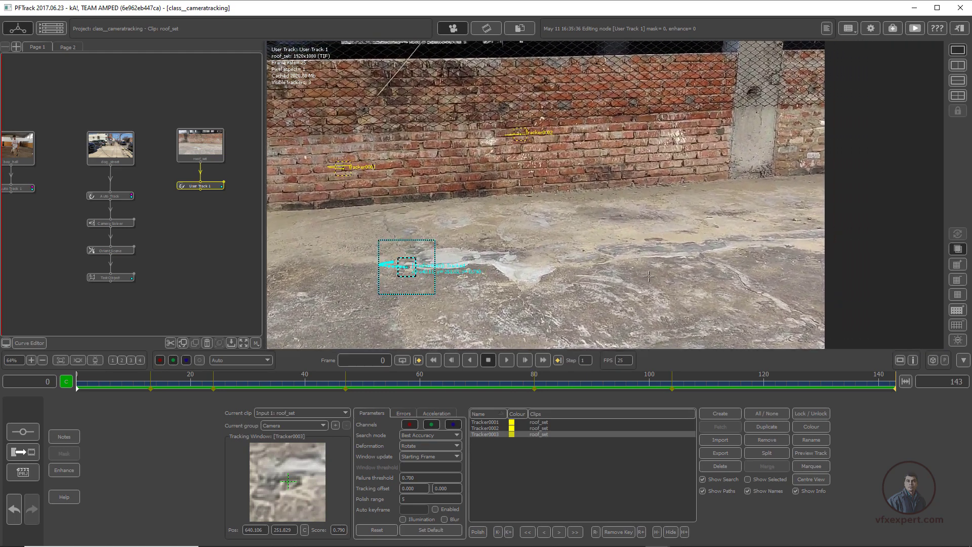
pyautogui.moveTo(674, 294); pyautogui.dragTo(661, 273, button='right')
pyautogui.moveTo(661, 273)
pyautogui.mouseDown(button='middle')
pyautogui.moveTo(646, 288)
pyautogui.moveTo(650, 273)
pyautogui.mouseUp(button='middle')
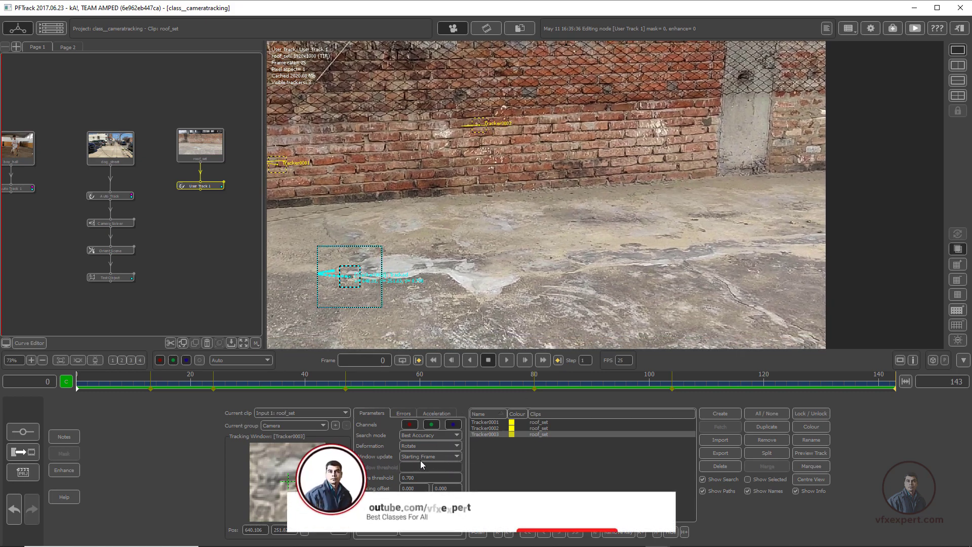
pyautogui.scroll(-1, 684, 282)
pyautogui.moveTo(684, 282); pyautogui.dragTo(623, 247, button='middle')
pyautogui.moveTo(623, 247); pyautogui.dragTo(678, 199, button='right')
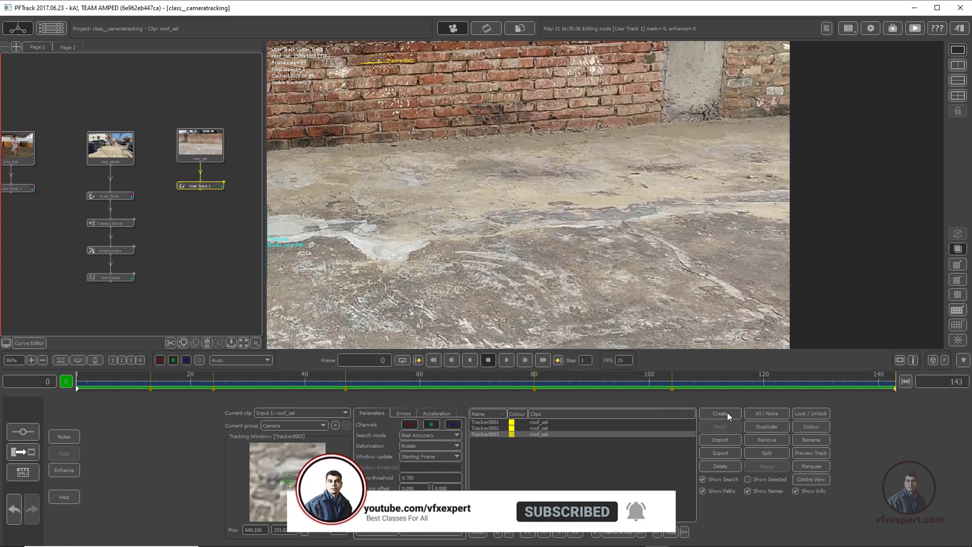
pyautogui.click(646, 187)
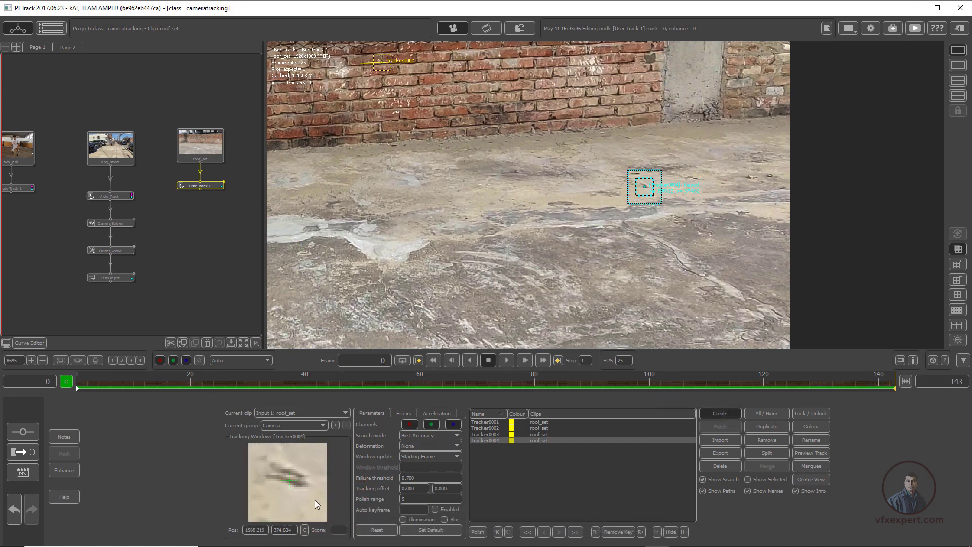
pyautogui.moveTo(315, 500); pyautogui.dragTo(312, 497)
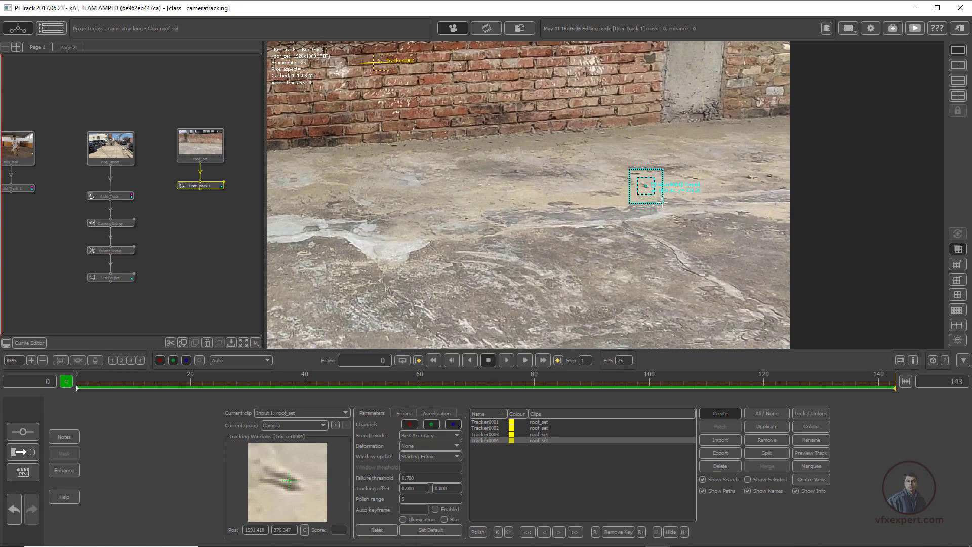
pyautogui.moveTo(662, 203); pyautogui.dragTo(680, 215)
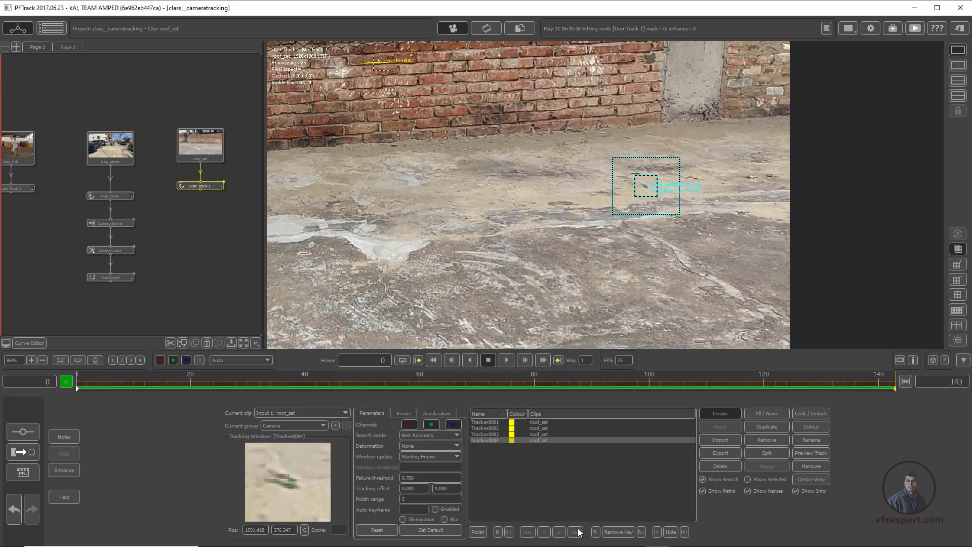
# Track the fourth tracker forwards from frame 0 to frame 143, resuming wherever tracking stops.
pyautogui.click(577, 532)
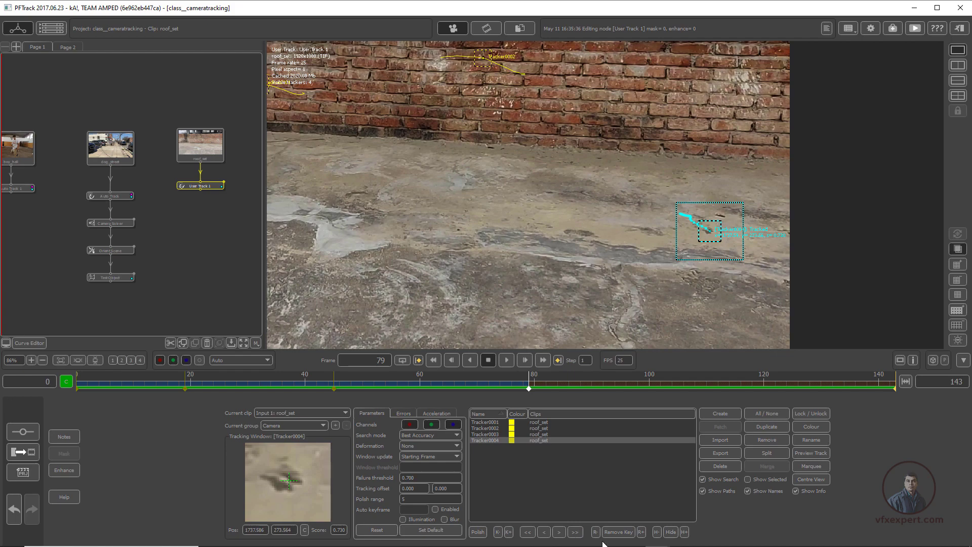
pyautogui.click(575, 532)
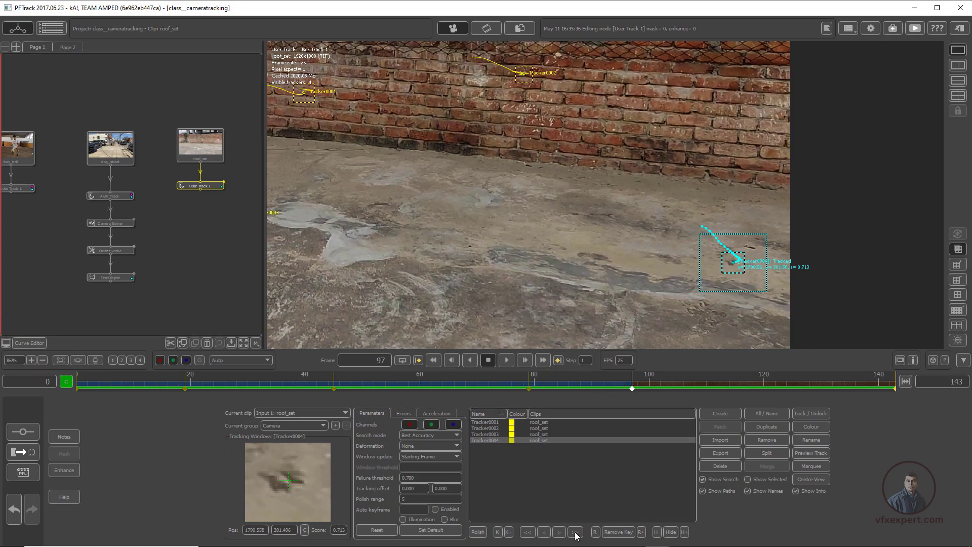
pyautogui.click(575, 532)
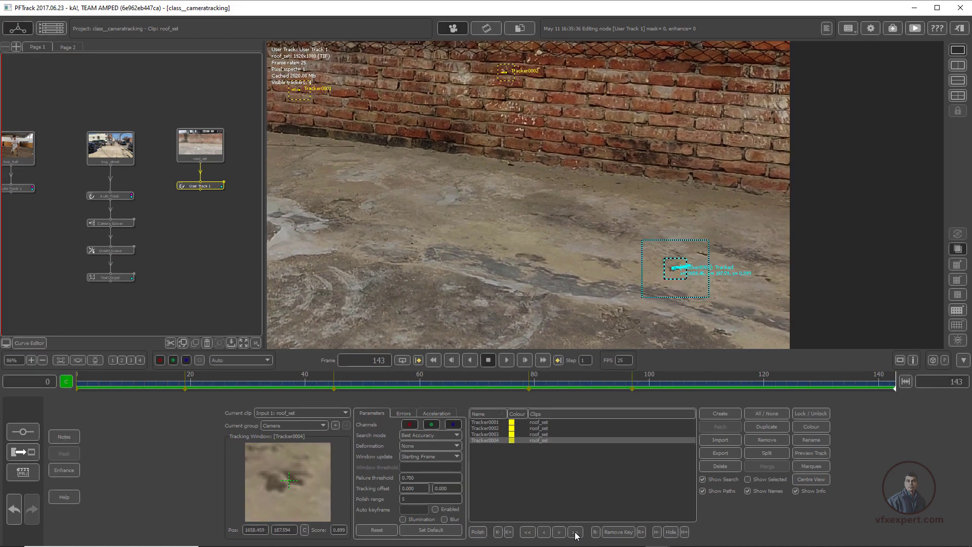
# At frame 143, create a fifth tracker on the floor left of the third one, enlarging its windows and fine-tuning its position.
pyautogui.scroll(-2, 719, 307)
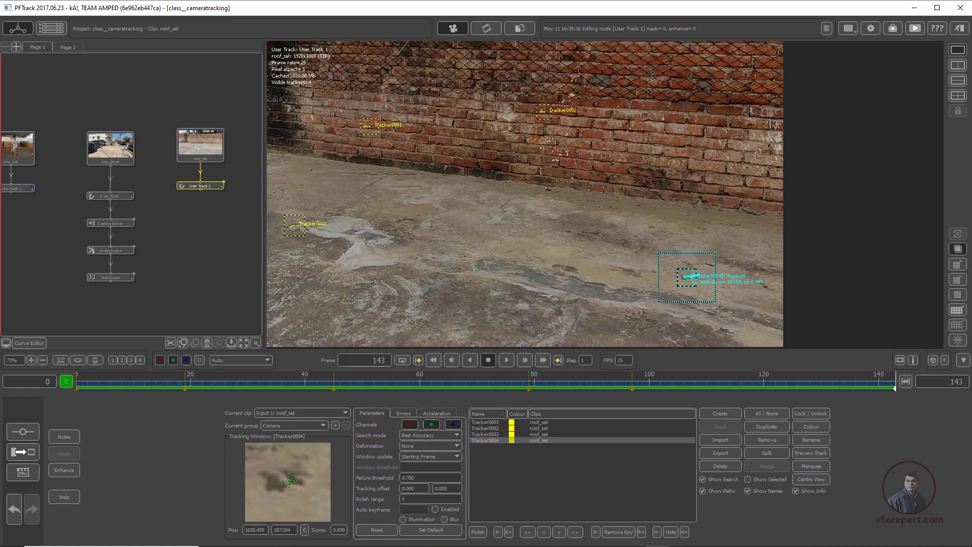
pyautogui.moveTo(384, 280); pyautogui.dragTo(493, 259, button='middle')
pyautogui.scroll(3, 481, 220)
pyautogui.scroll(-2, 445, 220)
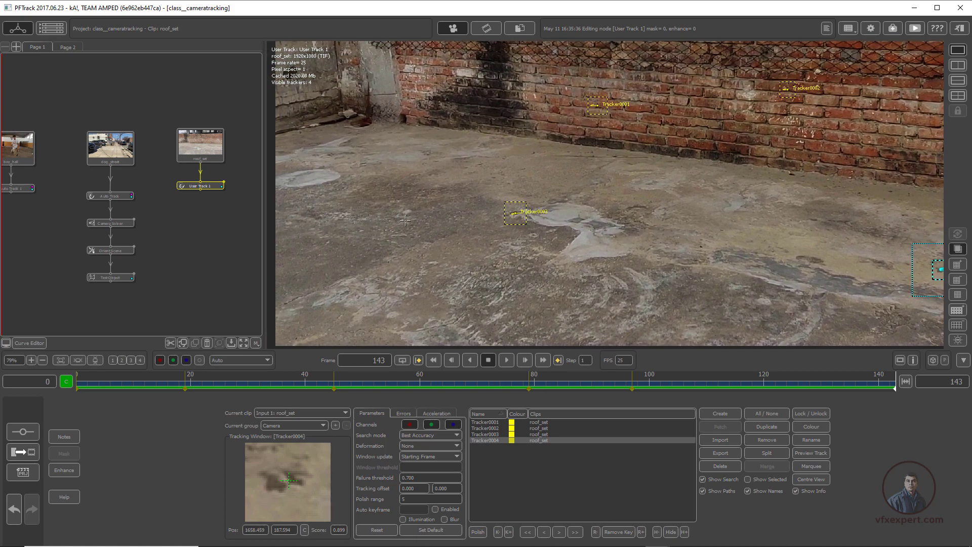
pyautogui.click(723, 415)
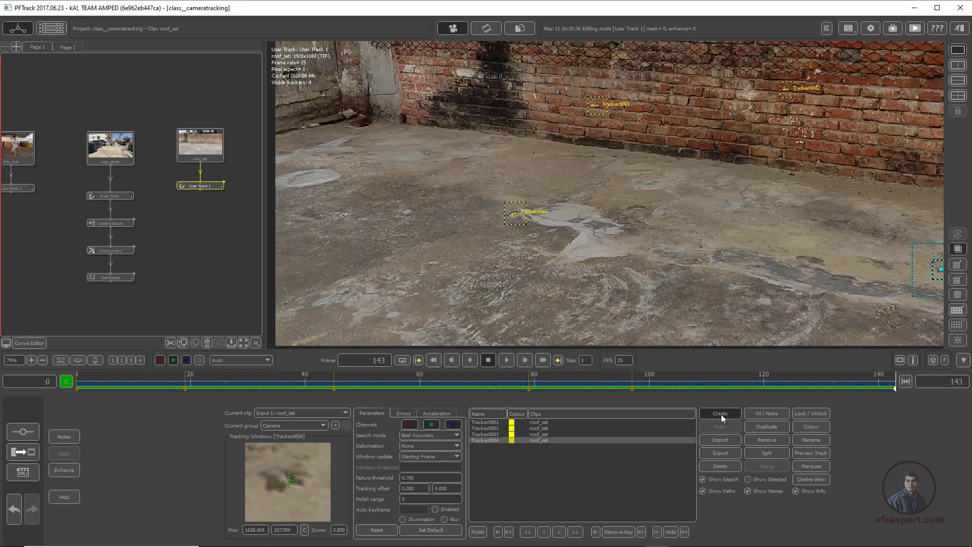
pyautogui.click(406, 212)
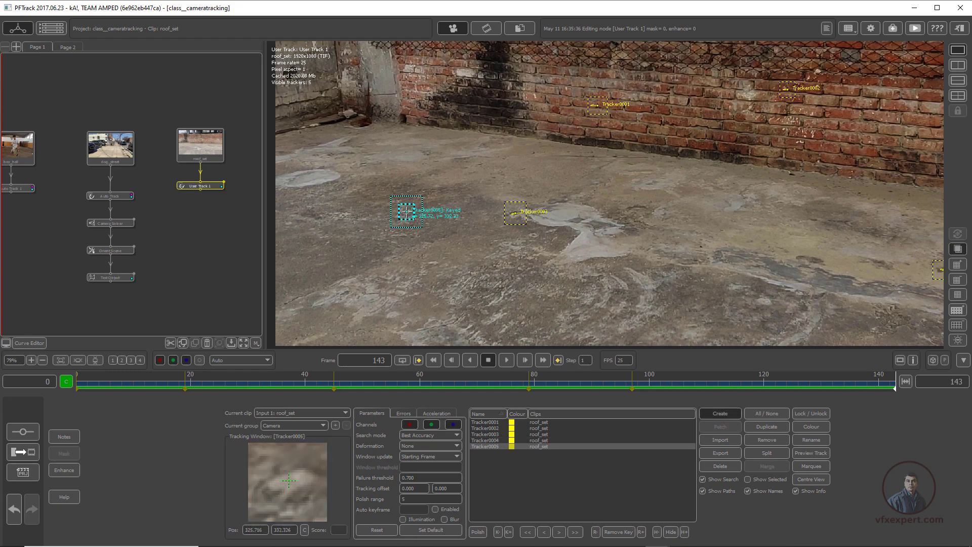
pyautogui.moveTo(424, 229); pyautogui.dragTo(440, 244)
pyautogui.moveTo(414, 219); pyautogui.dragTo(418, 223)
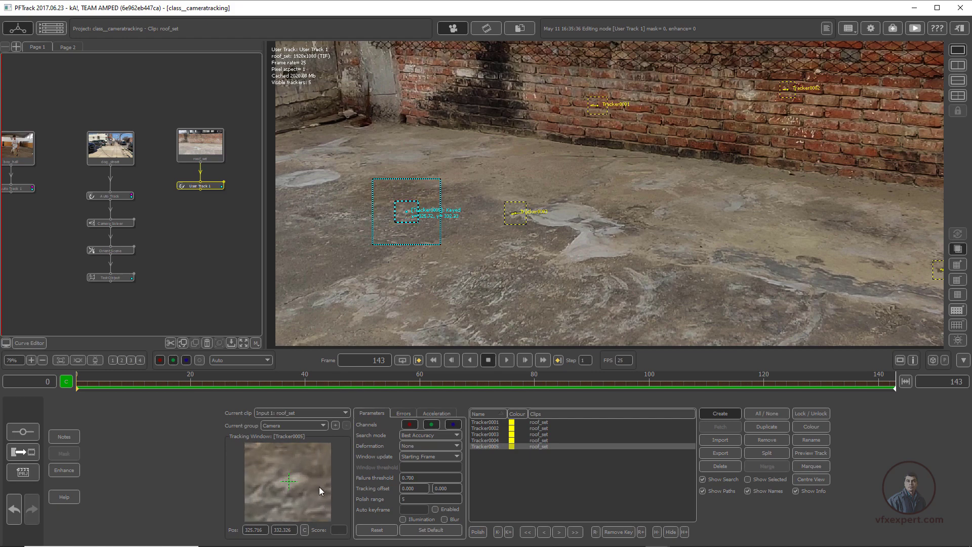
pyautogui.moveTo(321, 490); pyautogui.dragTo(321, 488)
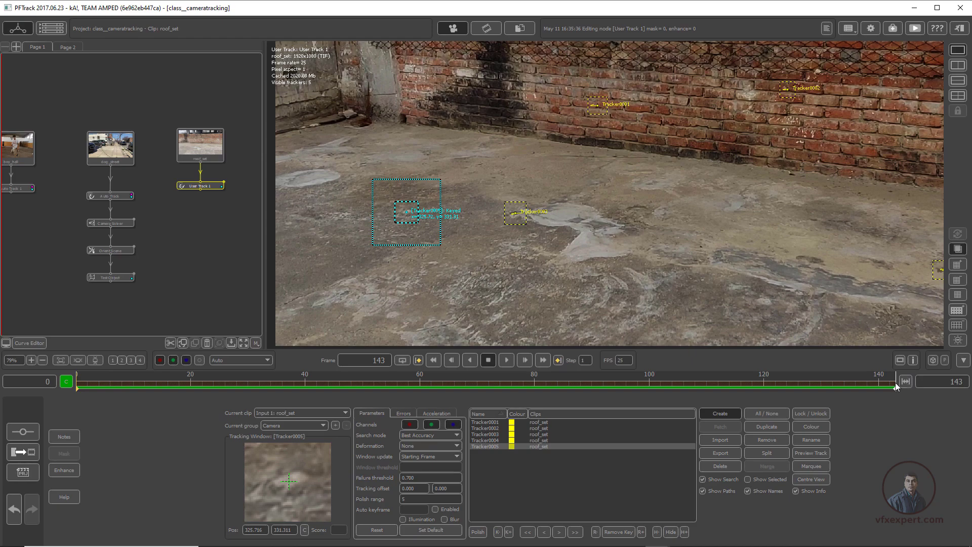
# Try to track the fifth tracker backwards from frame 143 and check its path around frame 8.
pyautogui.click(529, 532)
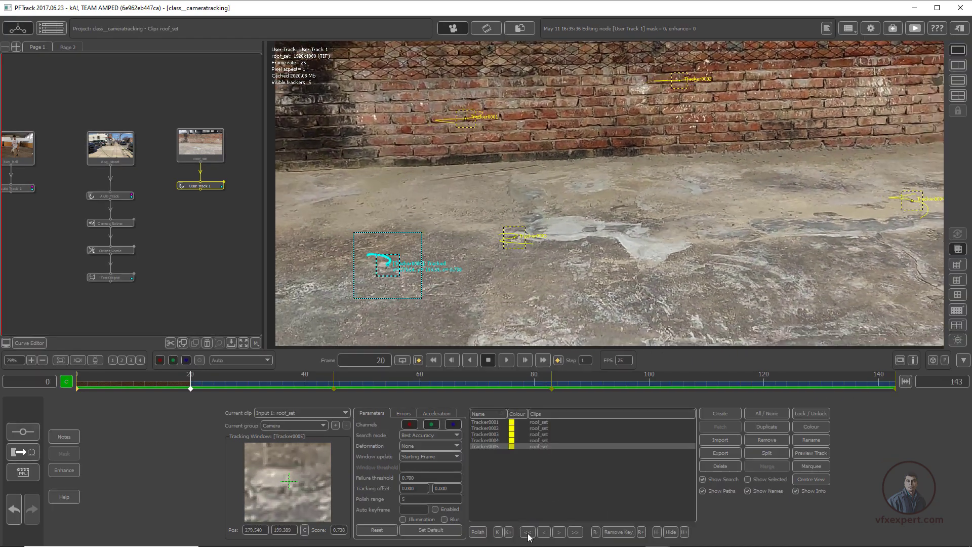
pyautogui.click(528, 534)
pyautogui.moveTo(153, 384); pyautogui.dragTo(121, 391)
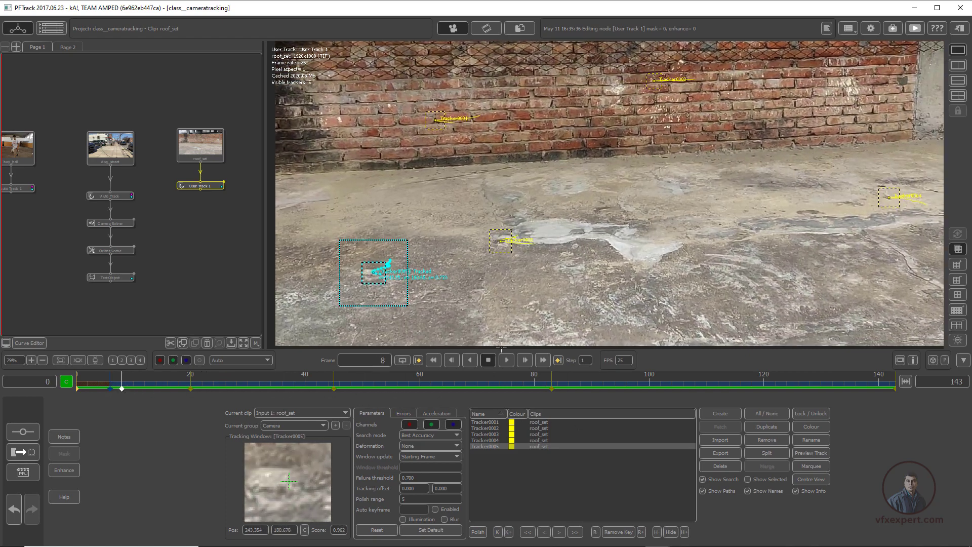
# Delete the fifth tracker on the floor left of the third one.
pyautogui.click(496, 447)
pyautogui.click(493, 447)
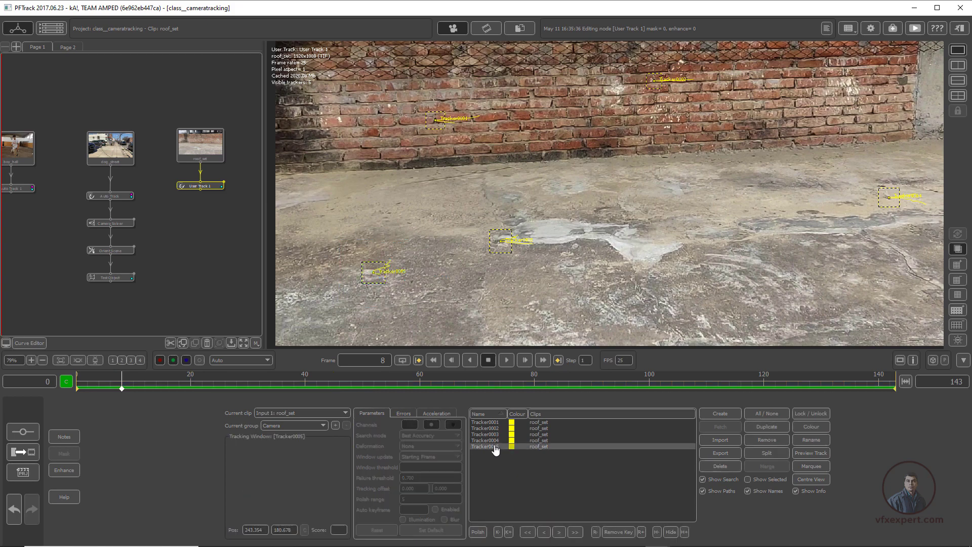
pyautogui.click(714, 467)
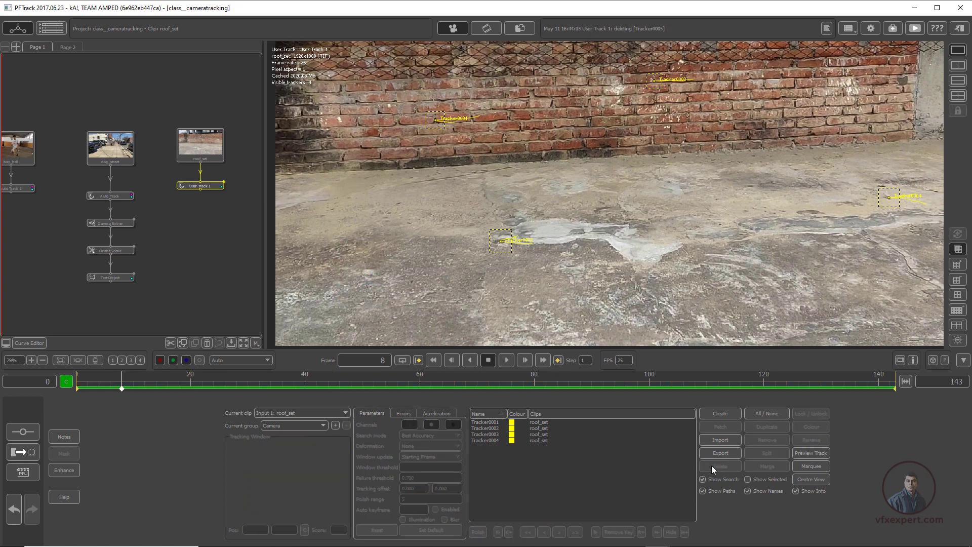
# At frame 0, create a new tracker on the floor just below and right of the white patch's tip, and enlarge its windows.
pyautogui.scroll(-3, 689, 249)
pyautogui.moveTo(674, 255); pyautogui.dragTo(538, 241, button='right')
pyautogui.scroll(4, 537, 241)
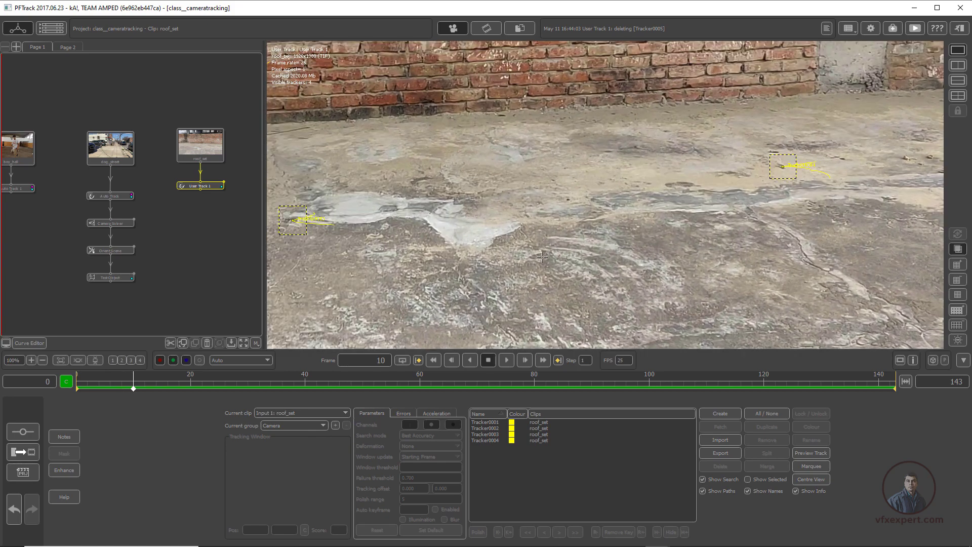
pyautogui.moveTo(353, 386); pyautogui.dragTo(46, 371)
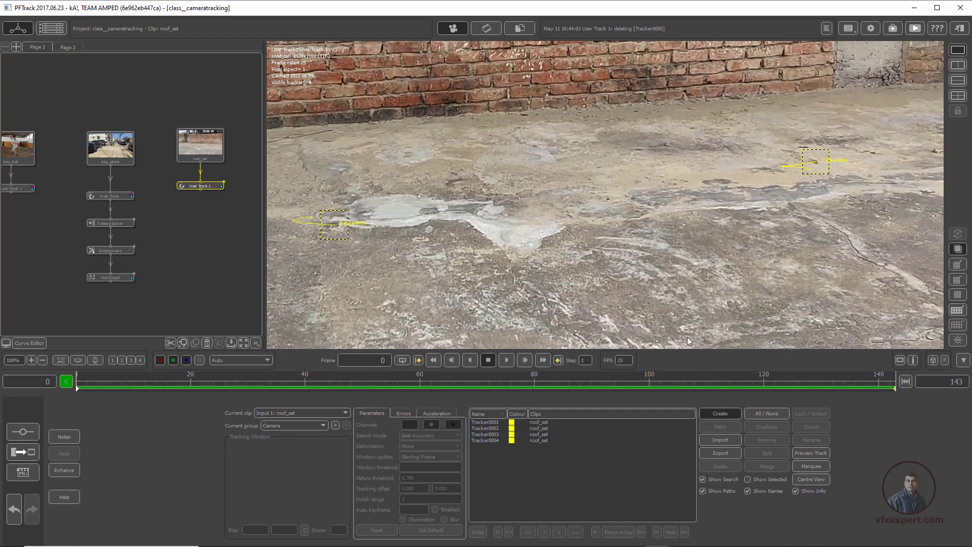
pyautogui.click(589, 257)
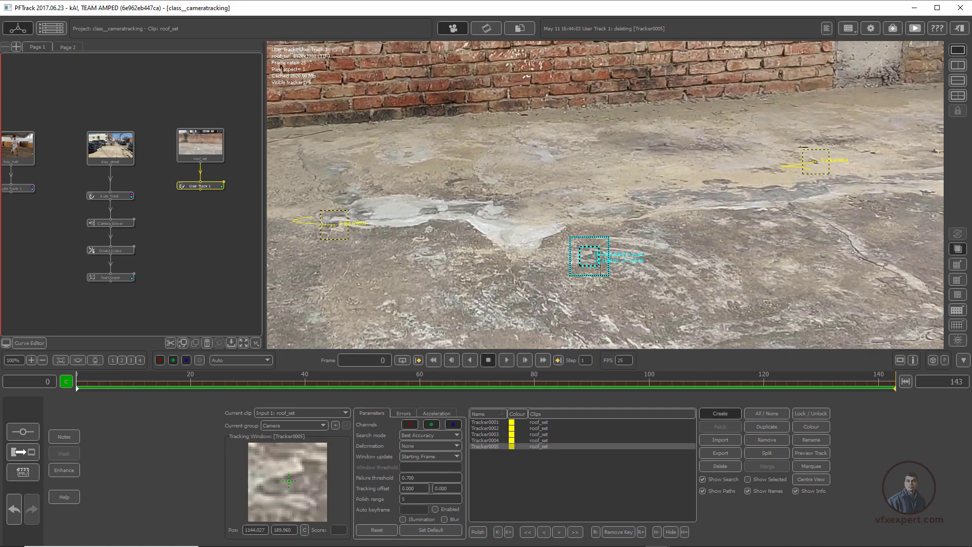
pyautogui.moveTo(609, 275)
pyautogui.mouseDown()
pyautogui.moveTo(627, 289)
pyautogui.moveTo(605, 271)
pyautogui.mouseUp()
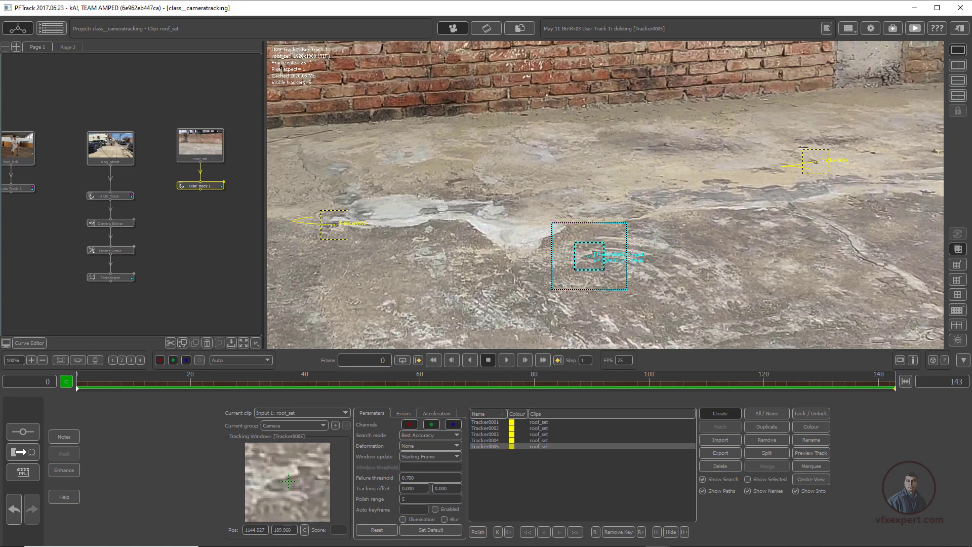
# Set the new floor tracker's deformation to Rotate and centre the view on the tracker.
pyautogui.click(430, 446)
pyautogui.click(420, 454)
pyautogui.click(809, 480)
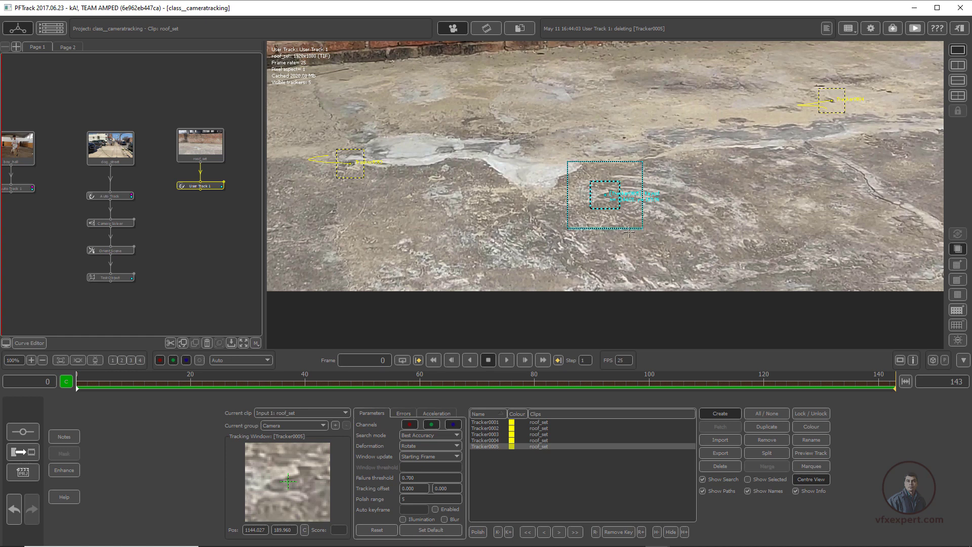
# Try to track the new floor tracker forwards from frame 0 to frame 79, resuming wherever tracking stops.
pyautogui.click(575, 532)
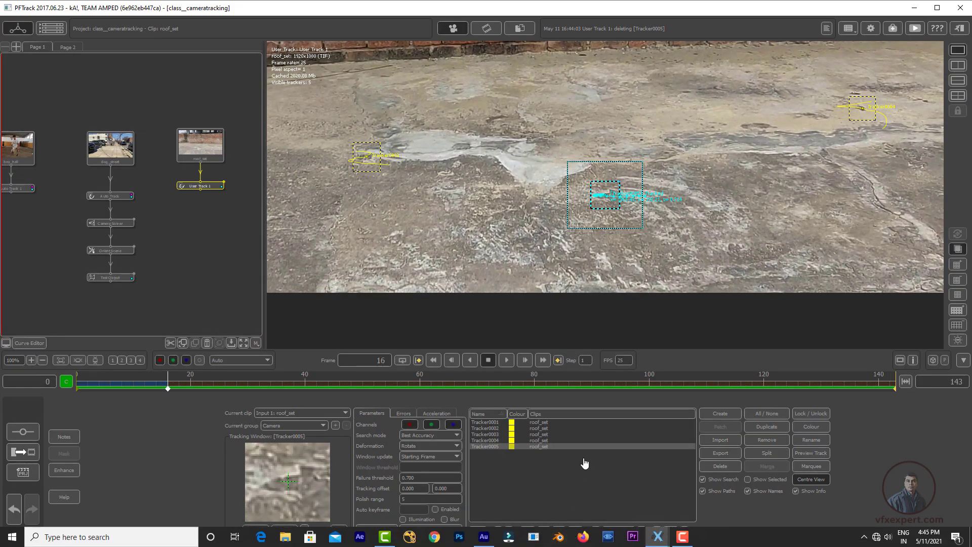
pyautogui.click(577, 533)
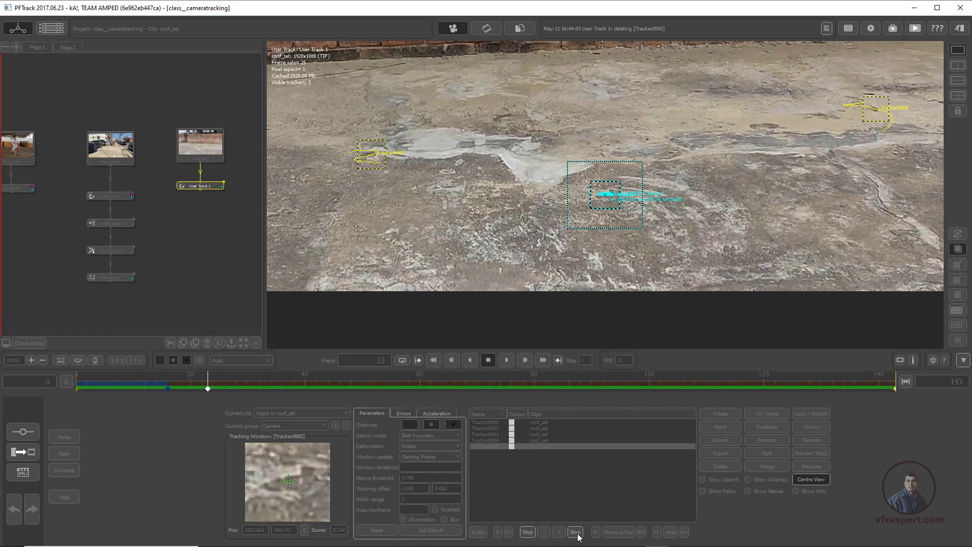
pyautogui.click(576, 531)
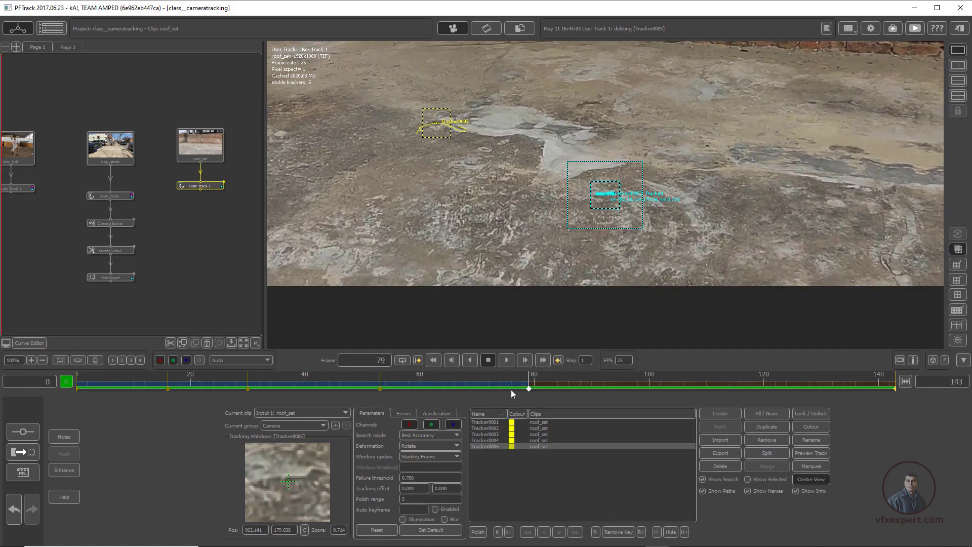
# Scrub back to frame 43 to check the tracker's drift, and delete the tracker near the white patch's tip.
pyautogui.moveTo(512, 386); pyautogui.dragTo(321, 387)
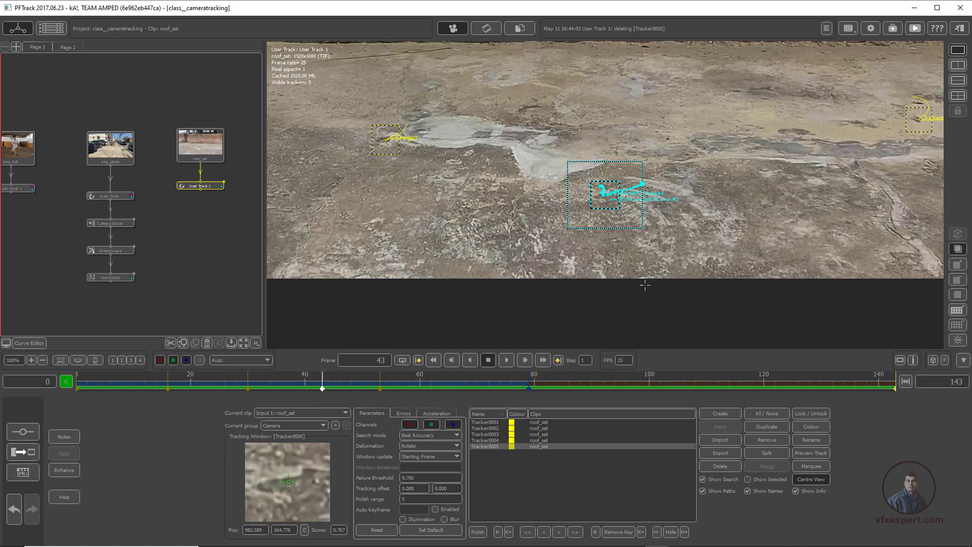
pyautogui.click(423, 458)
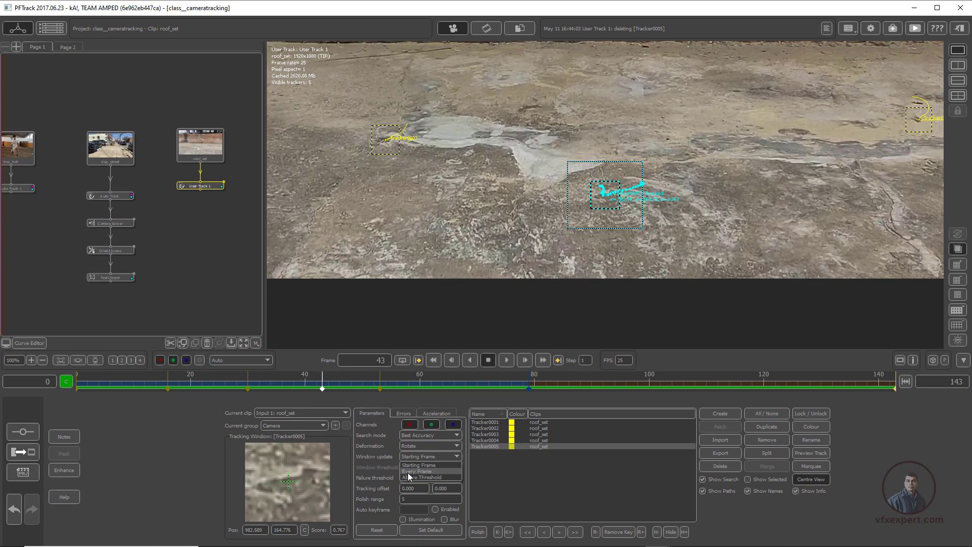
pyautogui.click(433, 400)
pyautogui.click(725, 467)
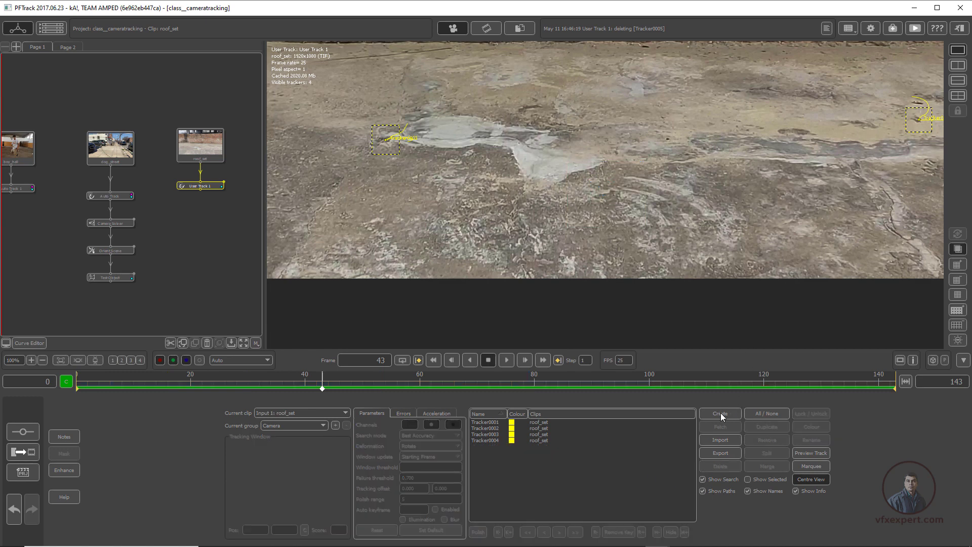
# At frame 43, create a replacement fifth tracker just below and right of the white patch's tip and fine-tune its position.
pyautogui.click(721, 412)
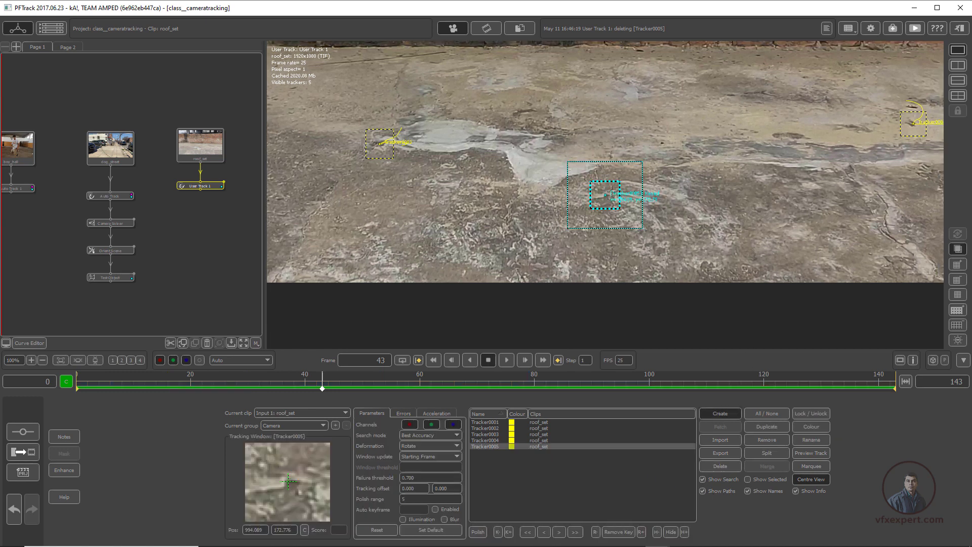
pyautogui.click(611, 191)
pyautogui.moveTo(304, 503); pyautogui.dragTo(297, 480)
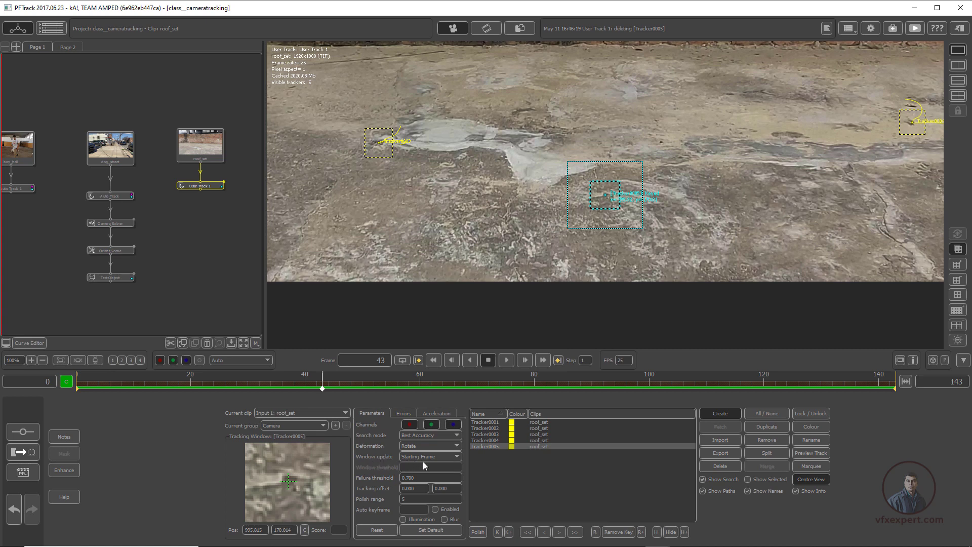
# Set the fifth tracker's window update to Every Frame and track it from frame 43 back to frame 0 and forwards to frame 143.
pyautogui.click(445, 456)
pyautogui.click(419, 471)
pyautogui.click(529, 533)
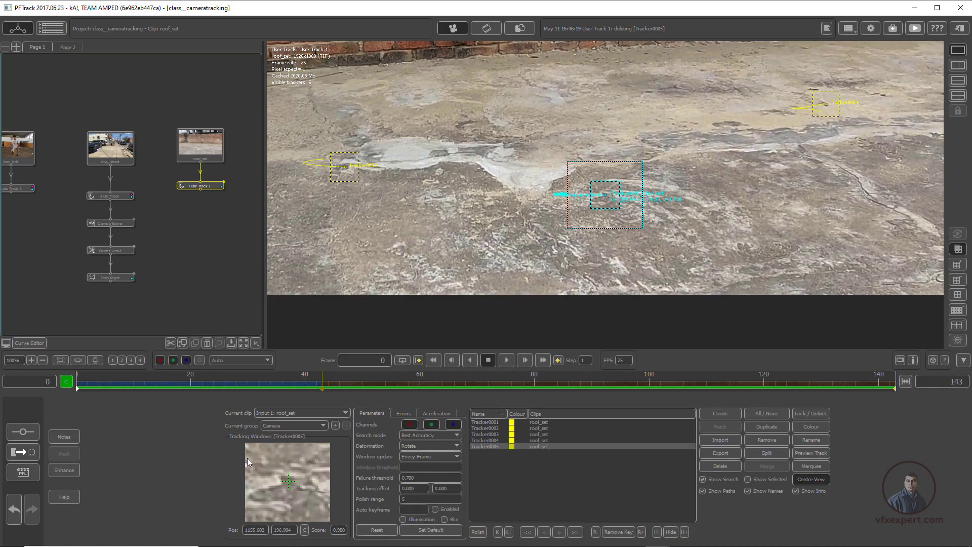
pyautogui.click(321, 387)
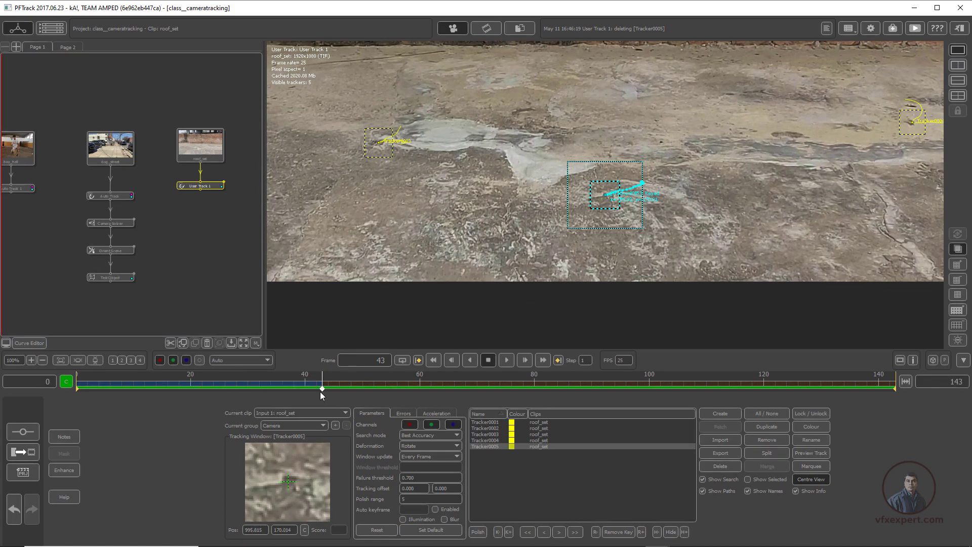
pyautogui.click(574, 532)
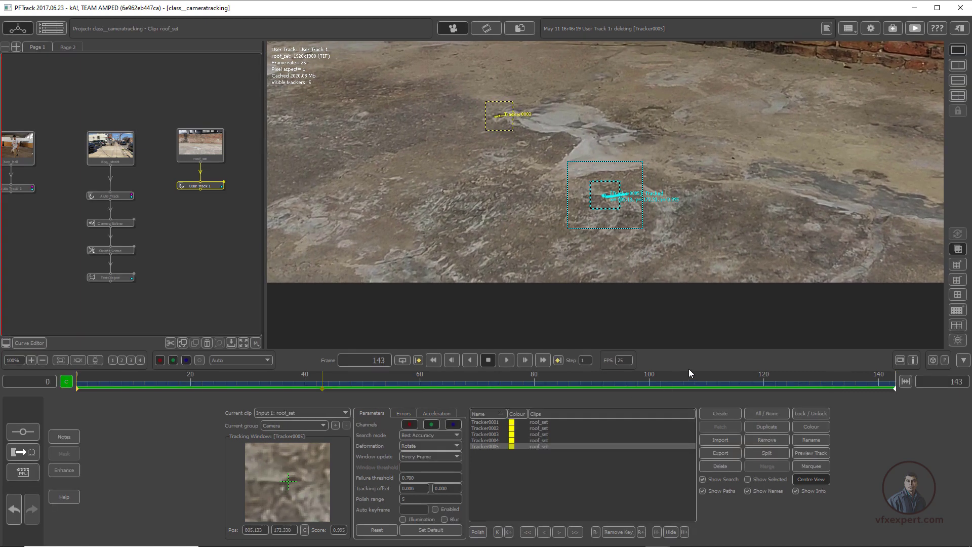
# Scrub back to frame 25 to check the fifth tracker's path alongside the other wall and floor trackers.
pyautogui.moveTo(667, 383); pyautogui.dragTo(220, 405)
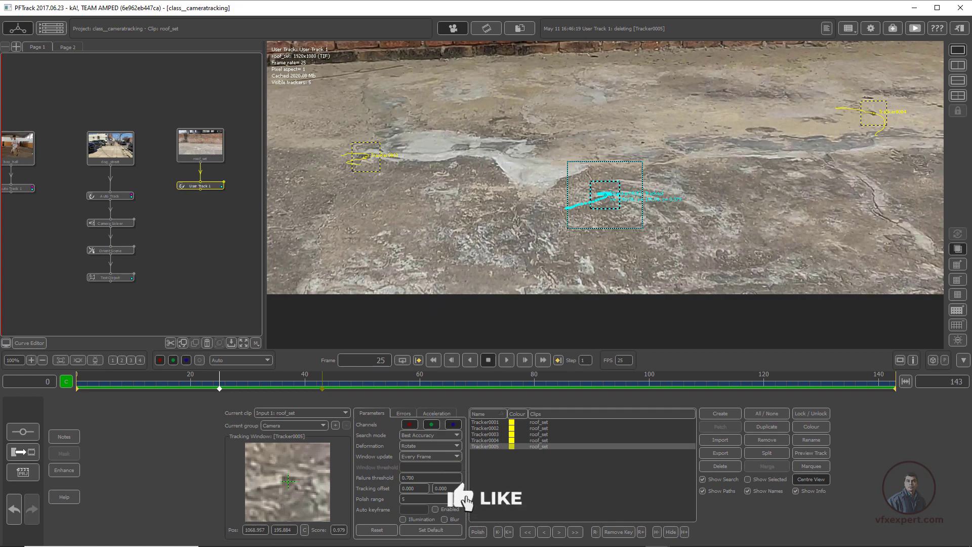
pyautogui.scroll(-5, 669, 232)
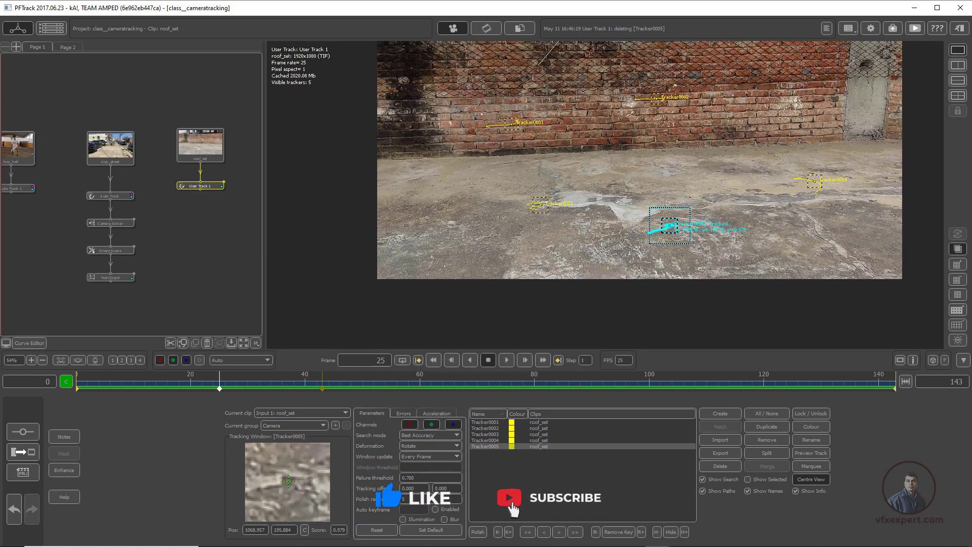
pyautogui.moveTo(735, 237); pyautogui.dragTo(701, 297, button='middle')
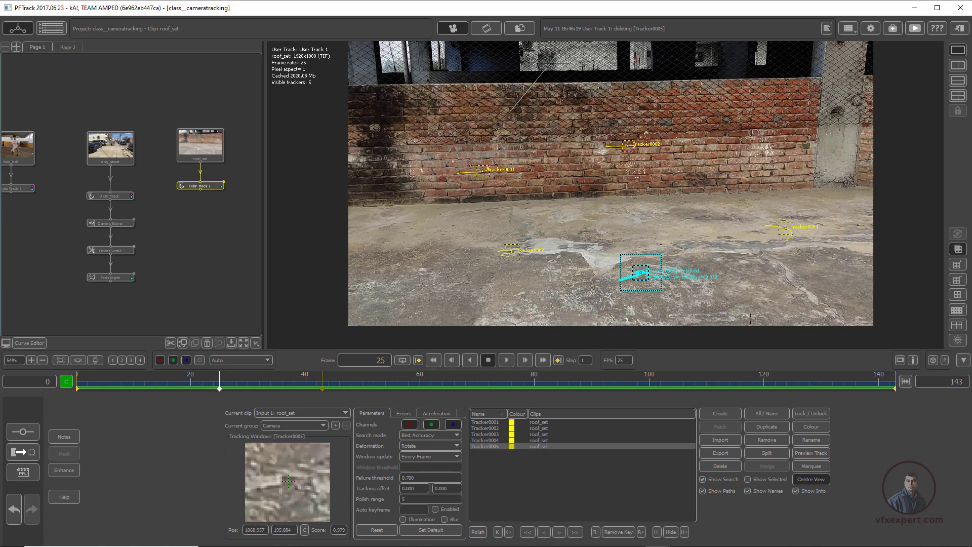
# Select all five trackers, Tracker0001 to Tracker0005, and export them to a tracker data file named testing.
pyautogui.click(495, 422)
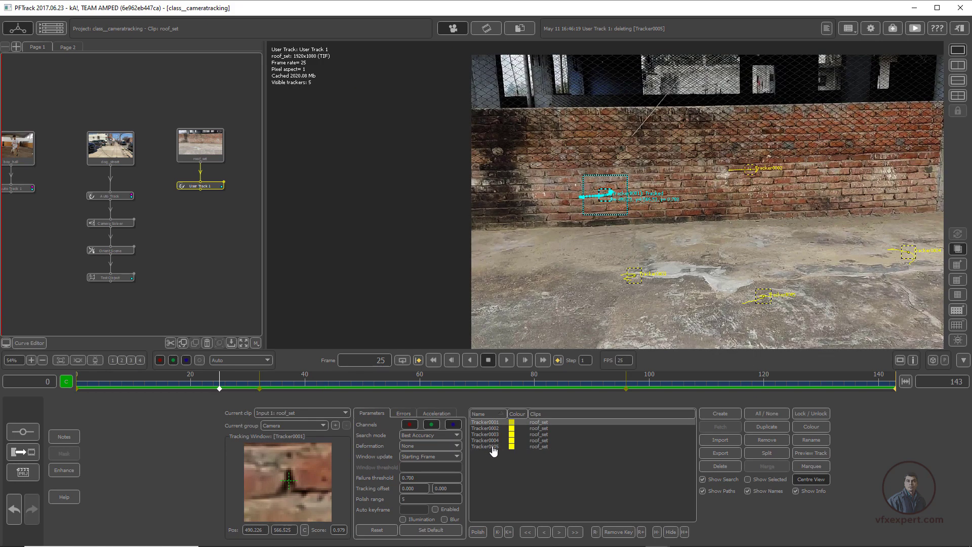
pyautogui.keyDown('shift'); pyautogui.click(494, 447); pyautogui.keyUp('shift')
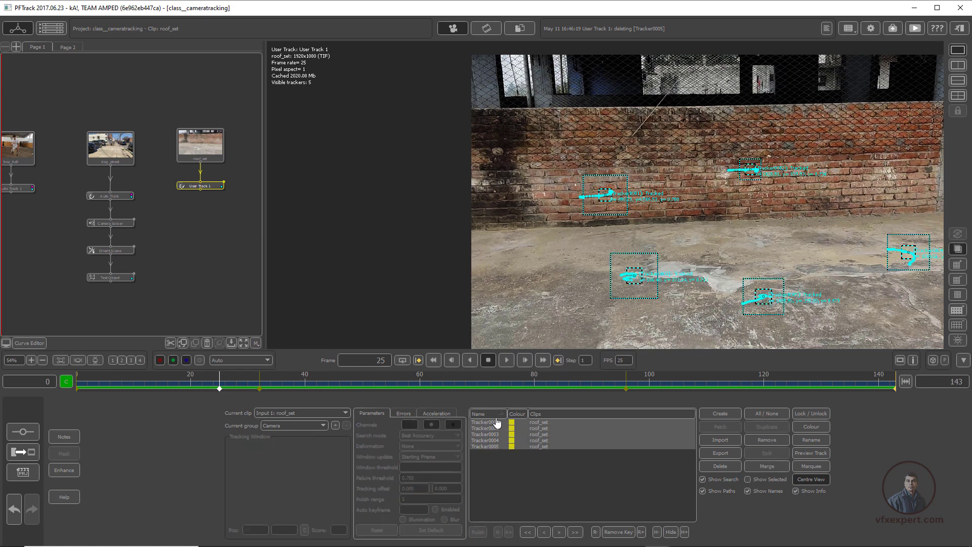
pyautogui.click(723, 455)
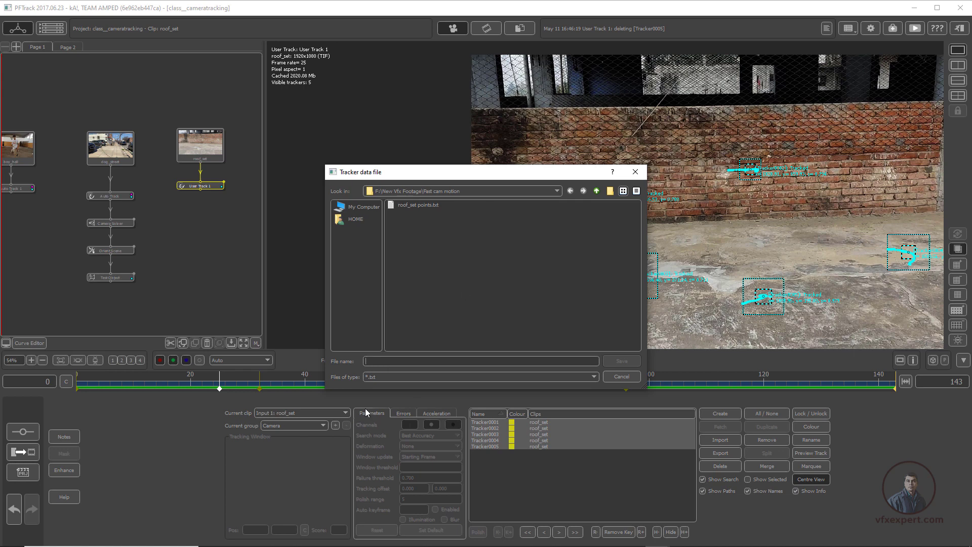
pyautogui.write('testing')
pyautogui.click(630, 363)
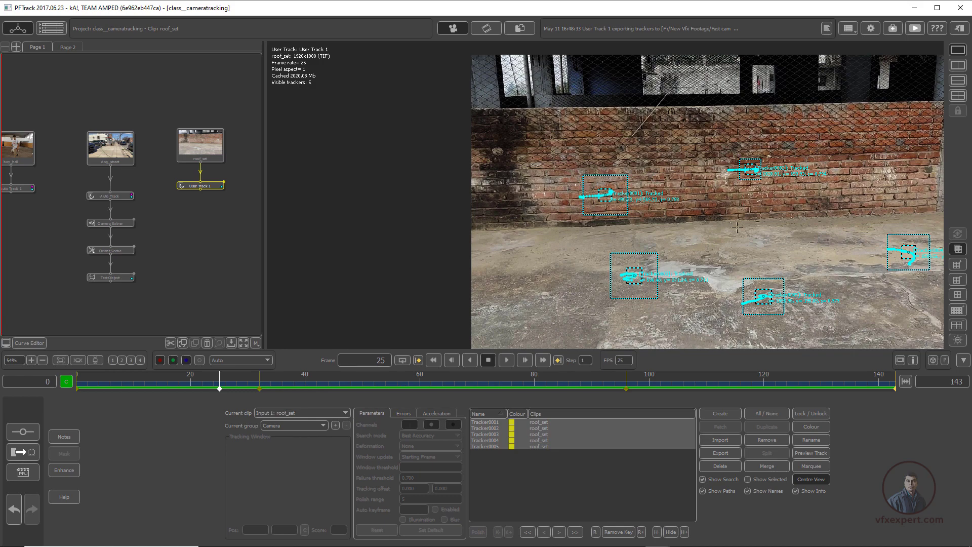
pyautogui.scroll(-3, 662, 234)
pyautogui.scroll(4, 662, 235)
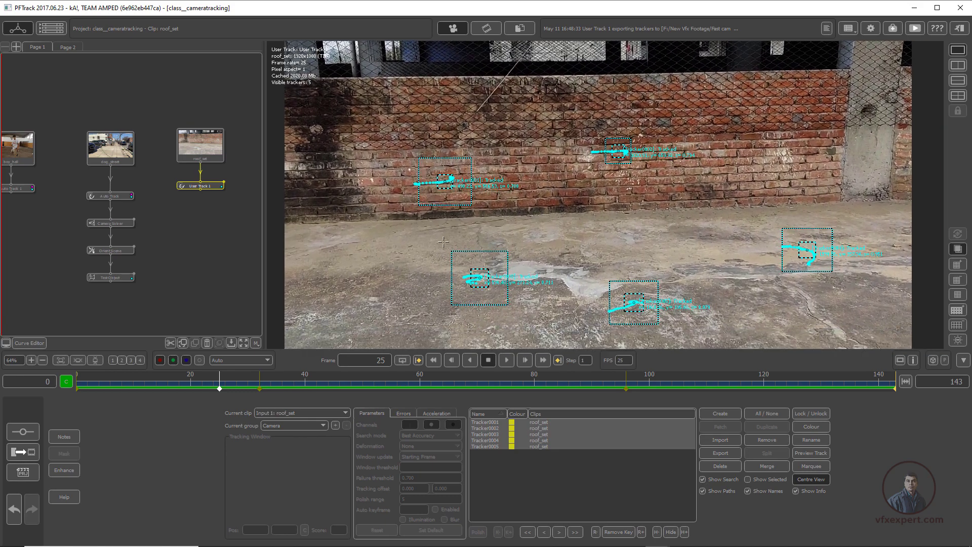
# Add a second User Track node to the roof_set clip, place it beside the first one and open it for editing.
pyautogui.moveTo(209, 188); pyautogui.dragTo(169, 184)
pyautogui.moveTo(208, 147); pyautogui.dragTo(216, 140)
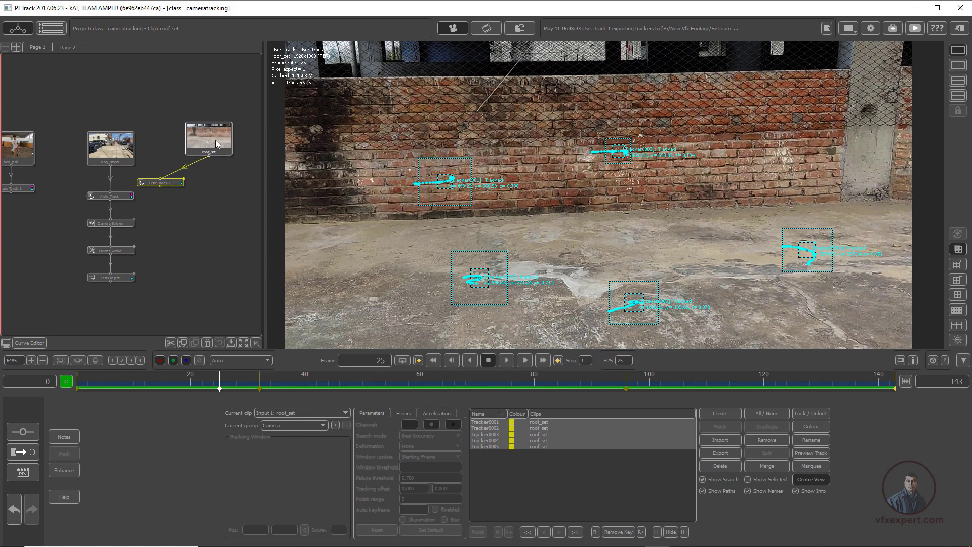
pyautogui.rightClick(216, 141)
pyautogui.moveTo(276, 145)
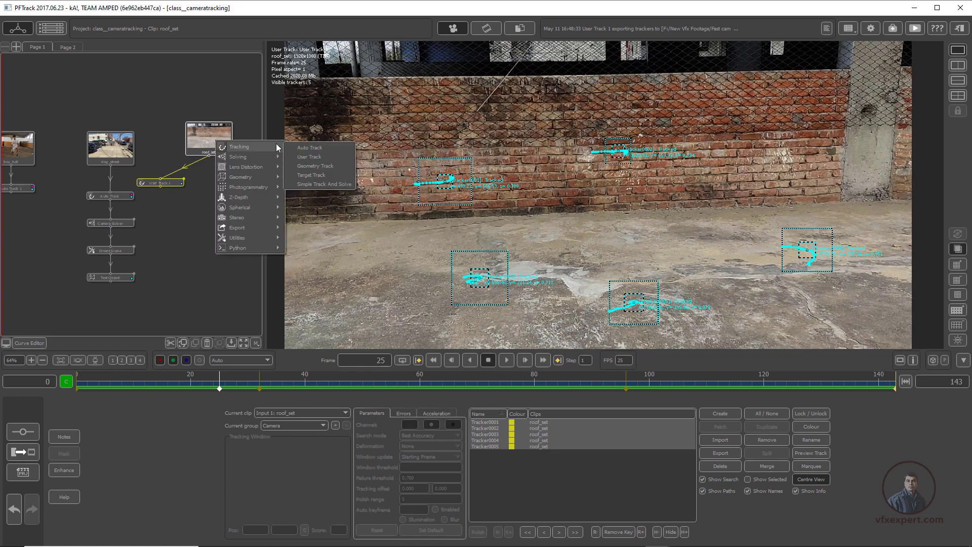
pyautogui.click(318, 157)
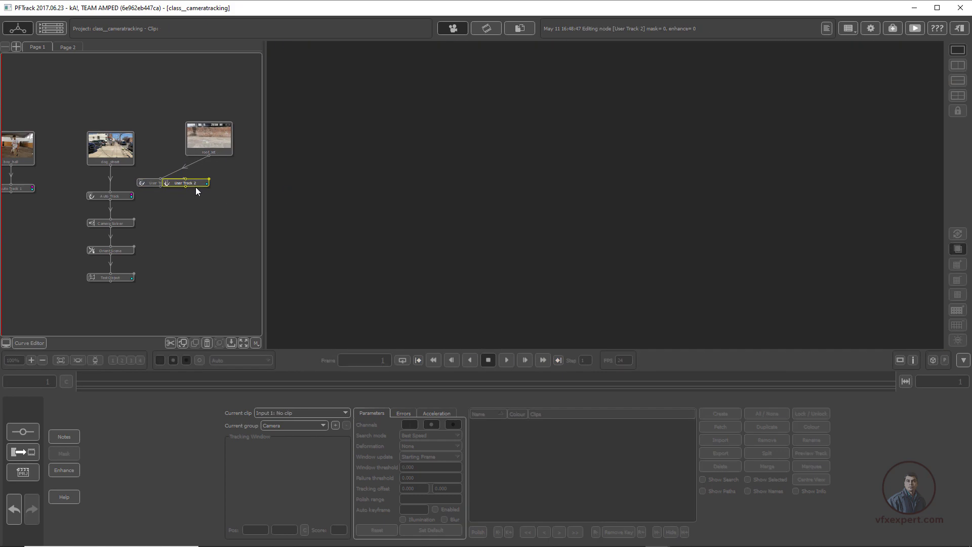
pyautogui.moveTo(195, 184); pyautogui.dragTo(231, 180)
pyautogui.doubleClick(236, 180)
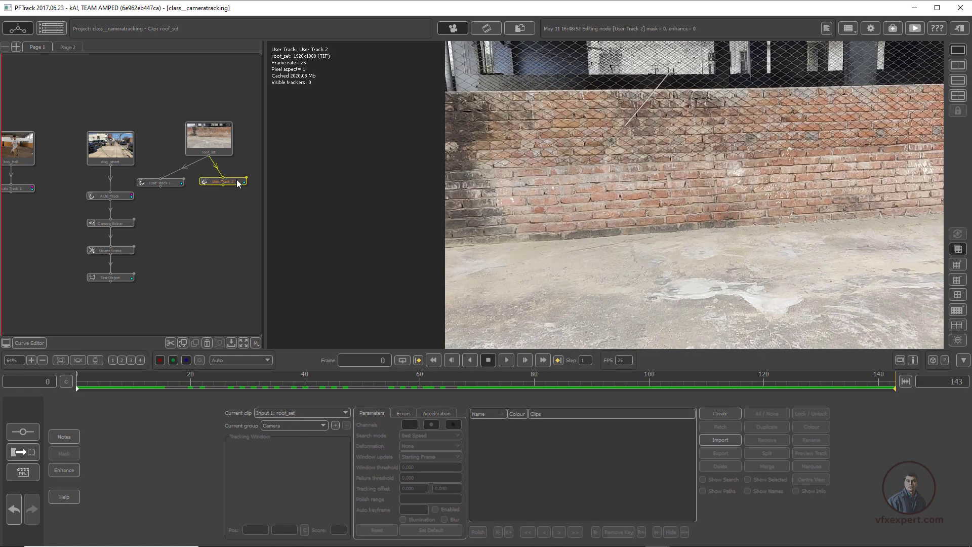
# Import the trackers from testing.txt into User Track 2 and move the node further down the tree.
pyautogui.click(726, 439)
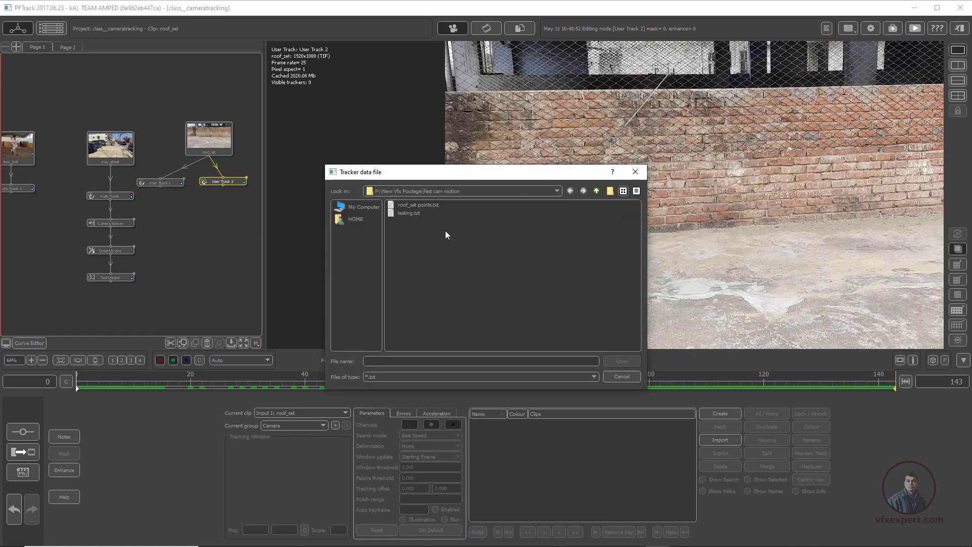
pyautogui.click(408, 213)
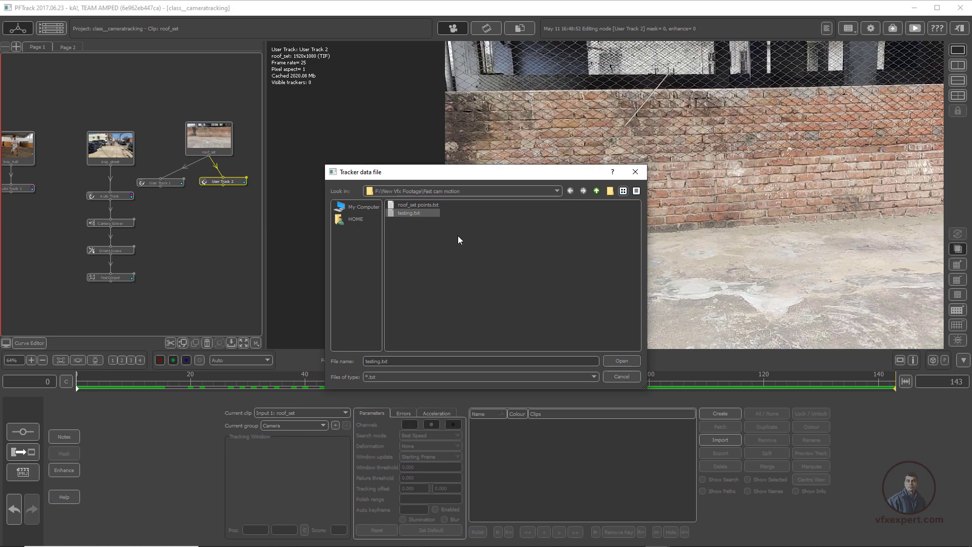
pyautogui.click(618, 361)
pyautogui.scroll(-3, 787, 281)
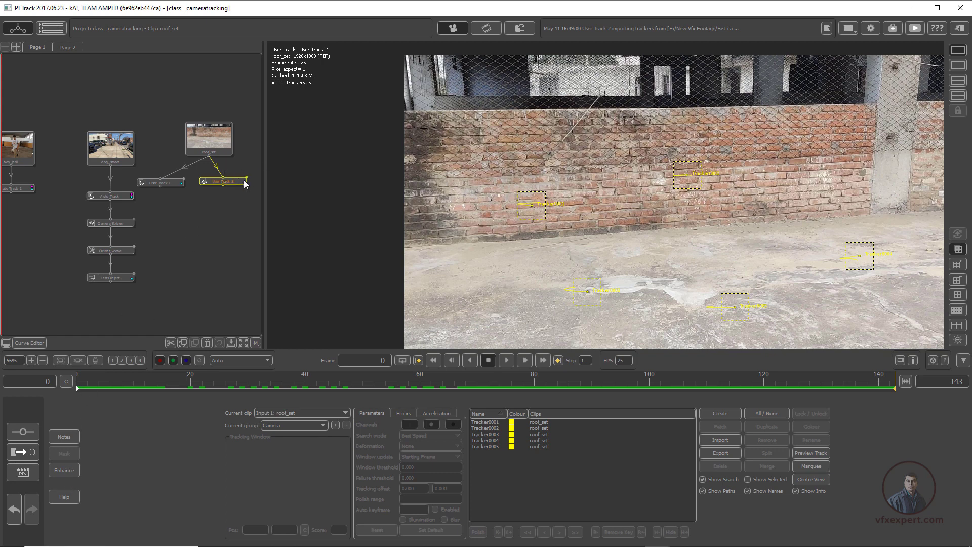
pyautogui.moveTo(231, 182); pyautogui.dragTo(230, 220)
pyautogui.click(232, 215)
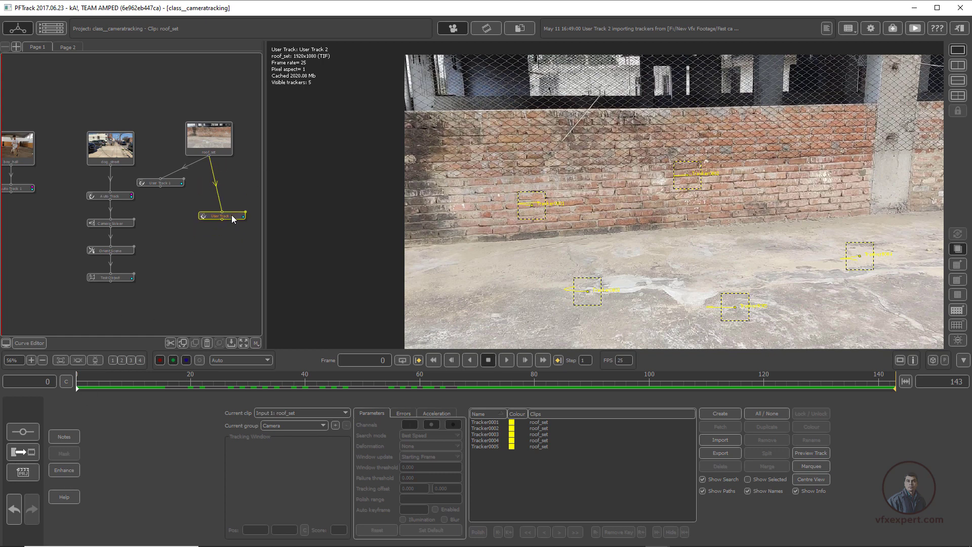
# In User Track 2's image enhancement, enable Colour, lower gamma to about -0.503 and save the settings as a preset named enhancement.
pyautogui.click(64, 470)
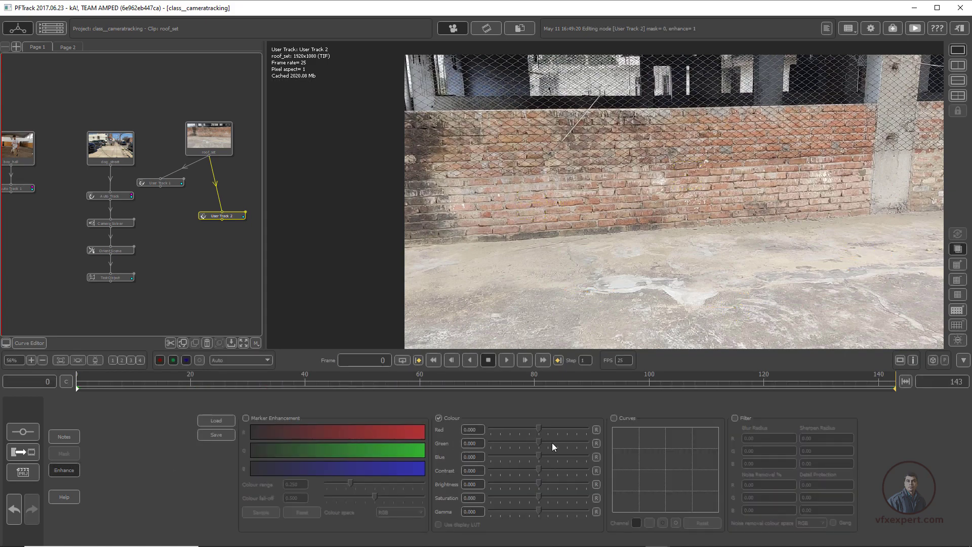
pyautogui.moveTo(538, 509); pyautogui.dragTo(516, 509)
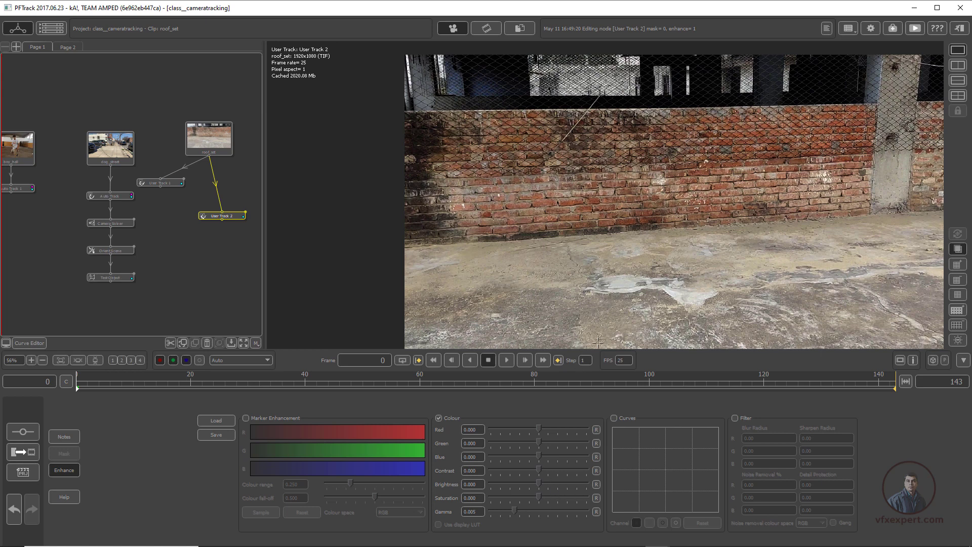
pyautogui.click(226, 436)
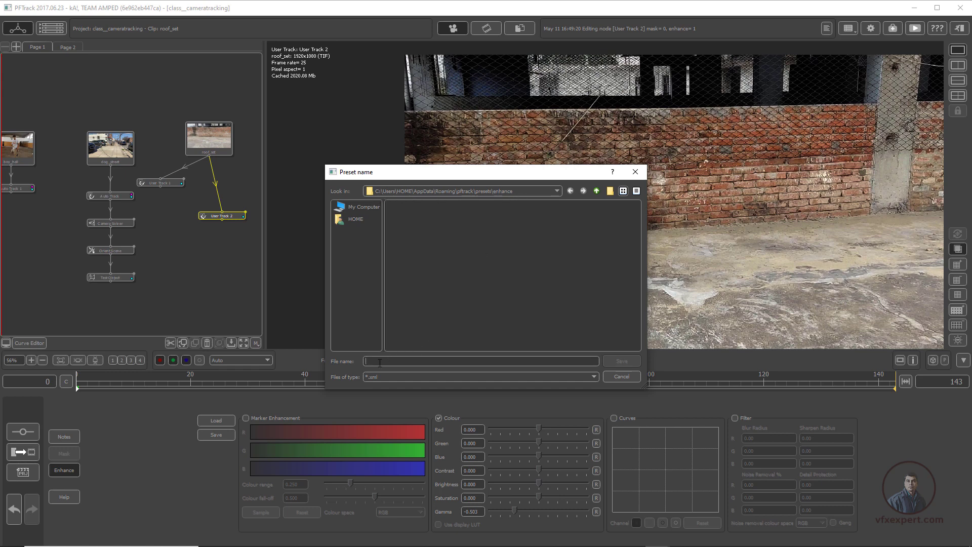
pyautogui.write('enhancement')
pyautogui.click(624, 364)
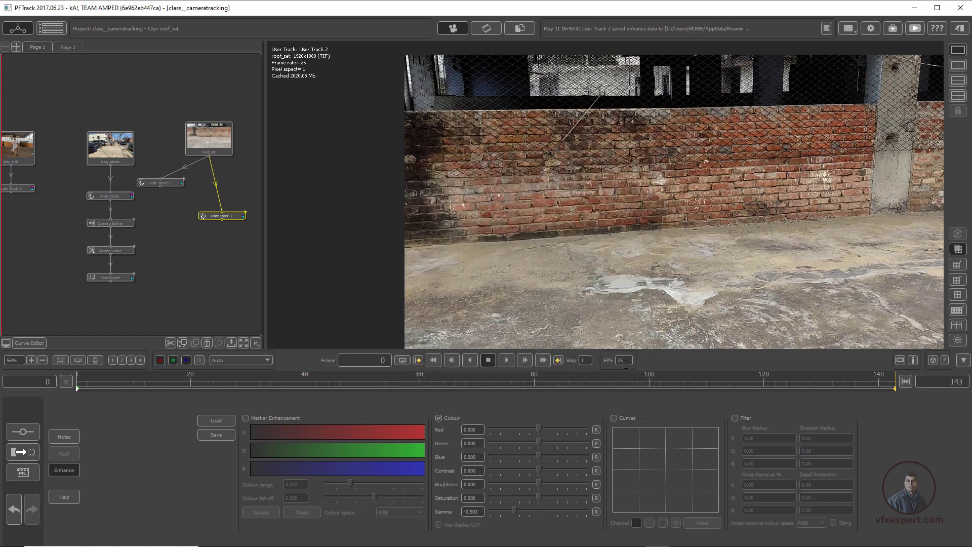
pyautogui.click(71, 471)
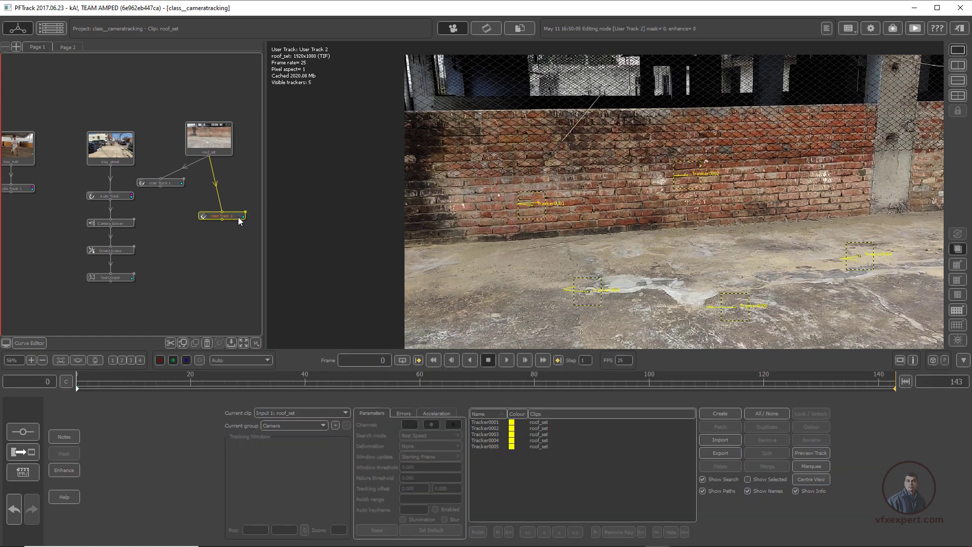
# Add a third User Track node, link it directly to roof_set instead of User Track 2, and open it for editing.
pyautogui.moveTo(238, 216); pyautogui.dragTo(194, 226)
pyautogui.rightClick(224, 141)
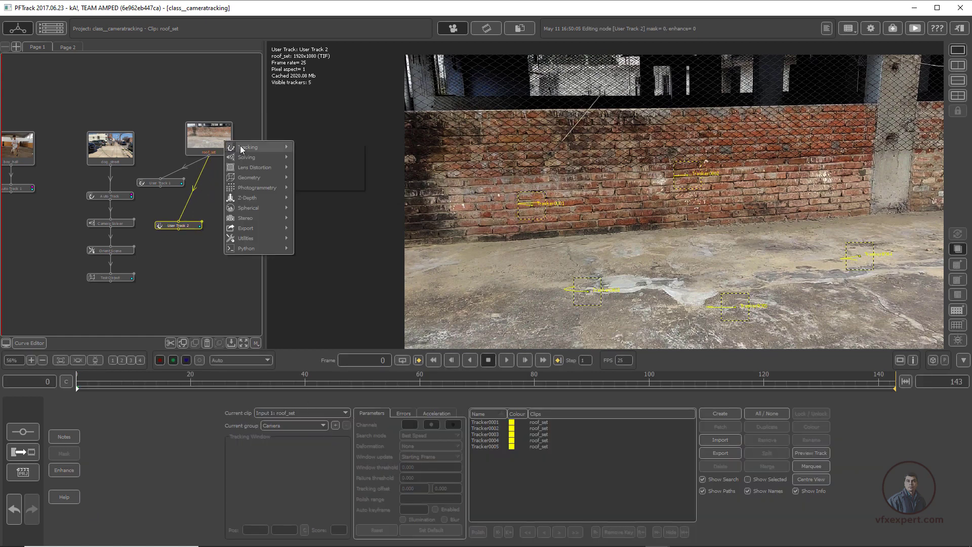
pyautogui.moveTo(240, 145)
pyautogui.click(314, 157)
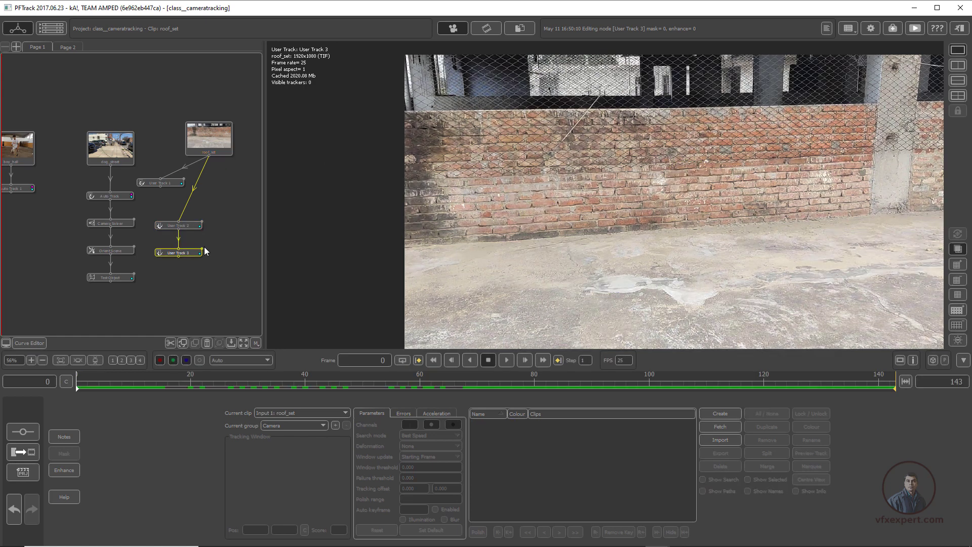
pyautogui.moveTo(191, 271); pyautogui.dragTo(237, 198)
pyautogui.click(179, 244)
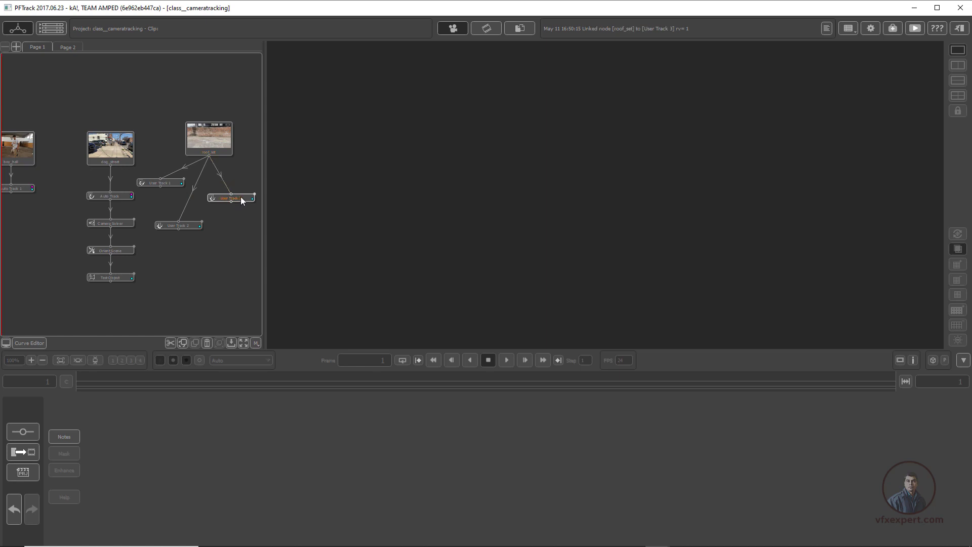
pyautogui.doubleClick(241, 198)
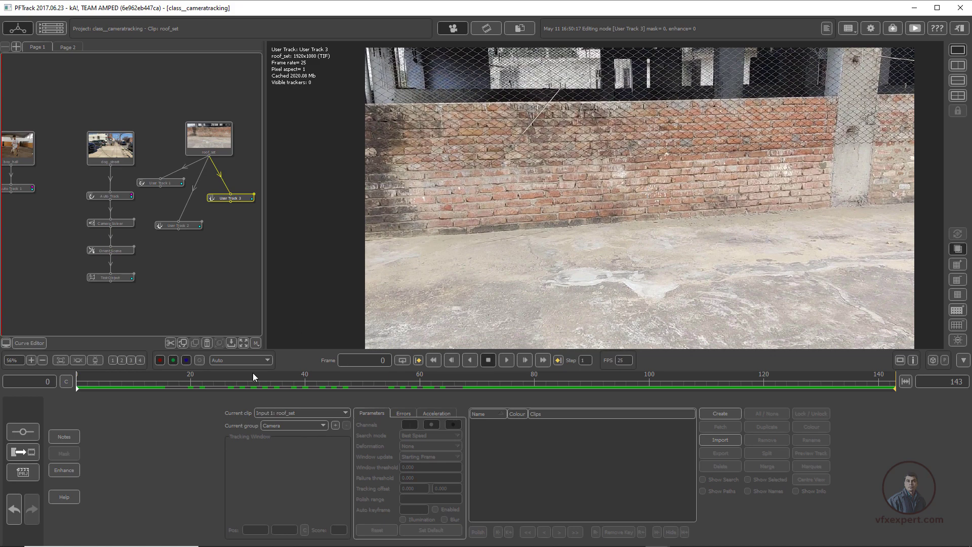
# Load the enhancement.xml preset into User Track 3's image enhancement settings.
pyautogui.click(72, 468)
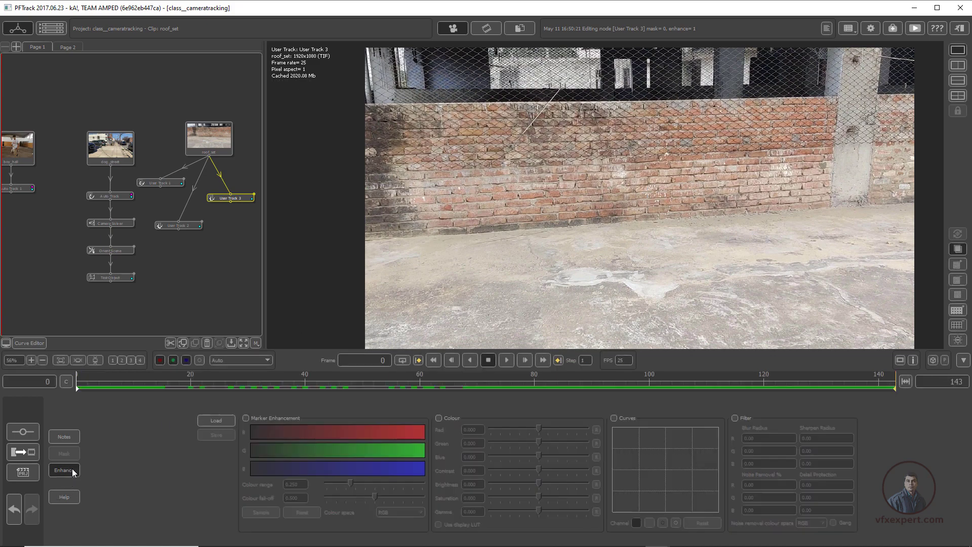
pyautogui.click(216, 421)
pyautogui.click(422, 207)
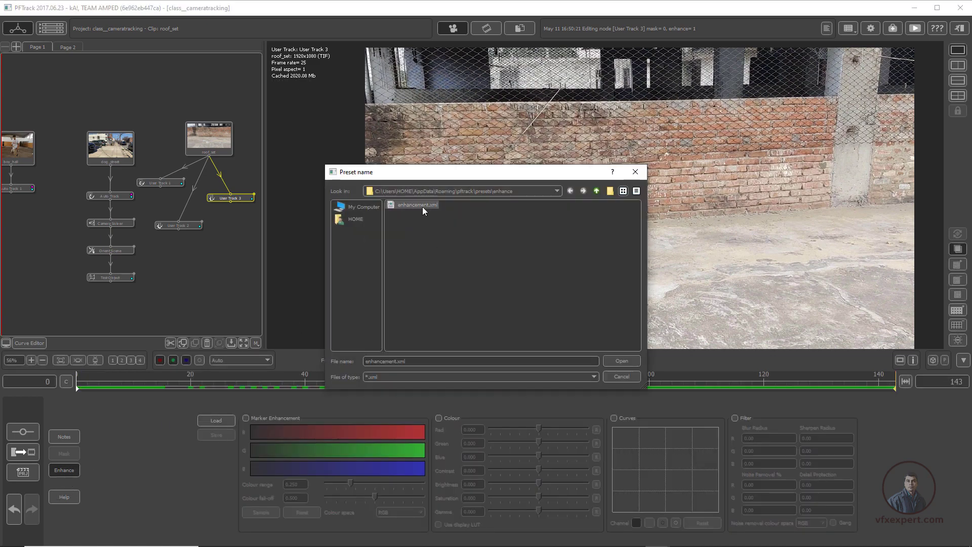
pyautogui.click(619, 361)
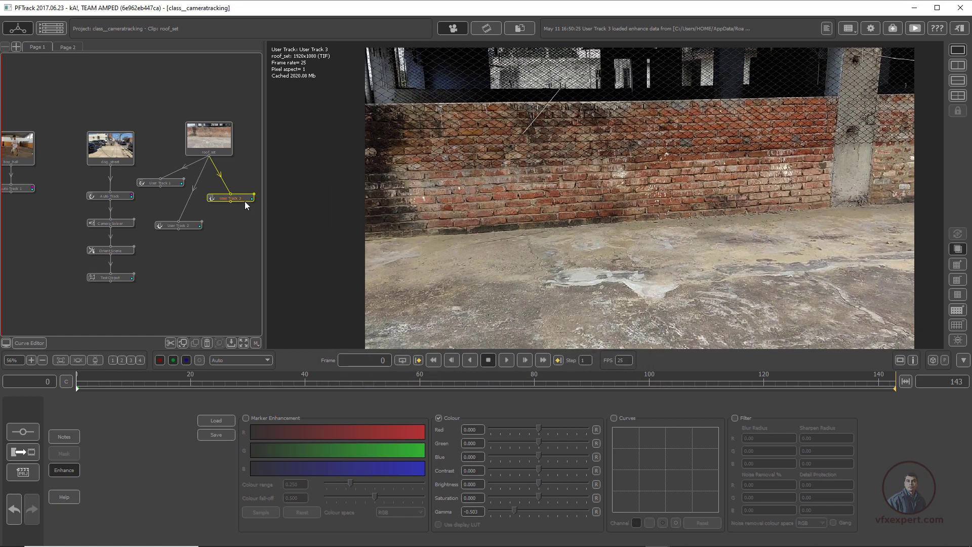
pyautogui.click(68, 471)
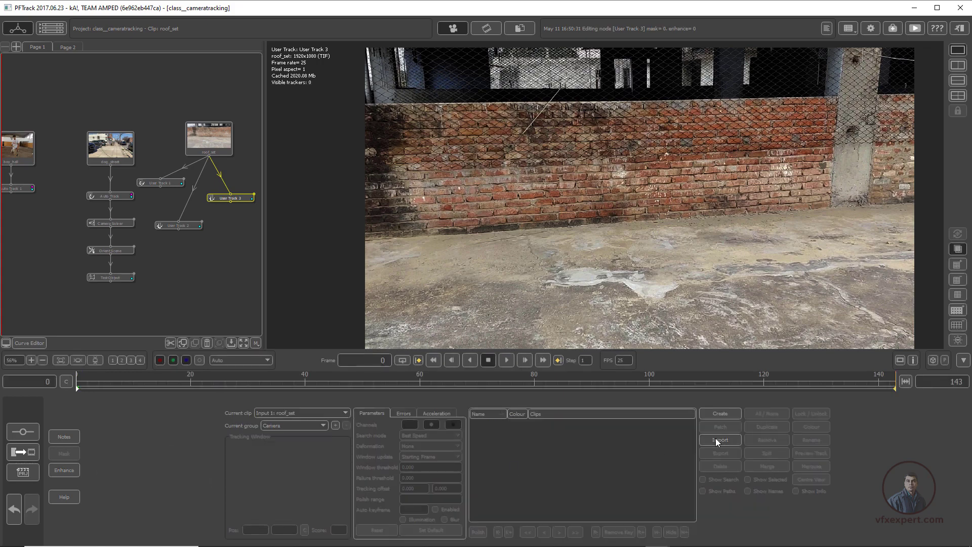
# Import the trackers from testing.txt into User Track 3 and rearrange the User Track nodes beneath roof_set.
pyautogui.click(718, 439)
pyautogui.click(409, 213)
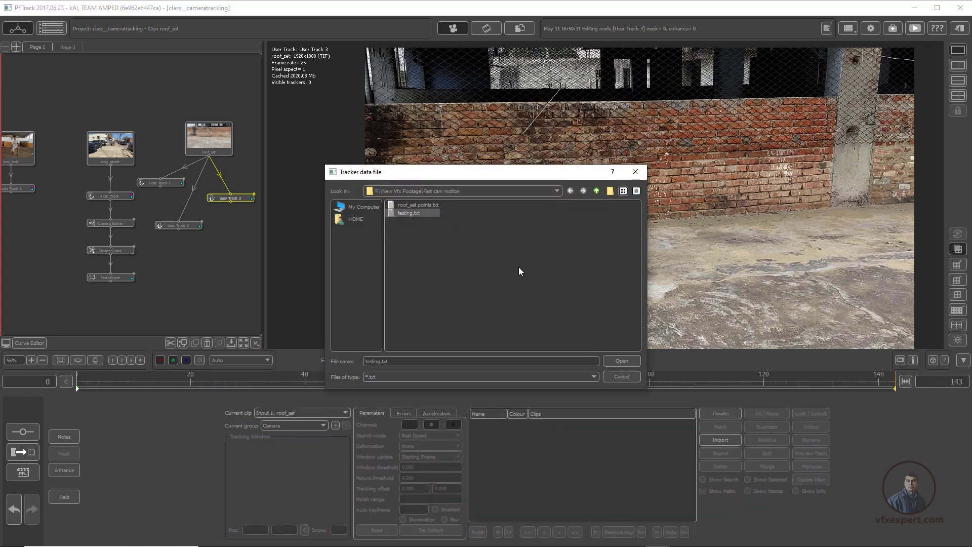
pyautogui.click(630, 361)
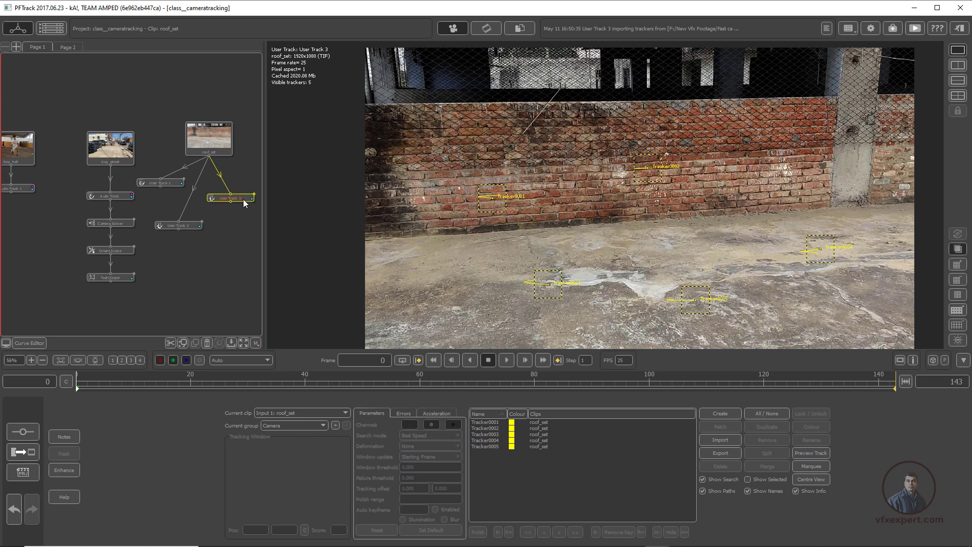
pyautogui.moveTo(240, 199); pyautogui.dragTo(176, 228)
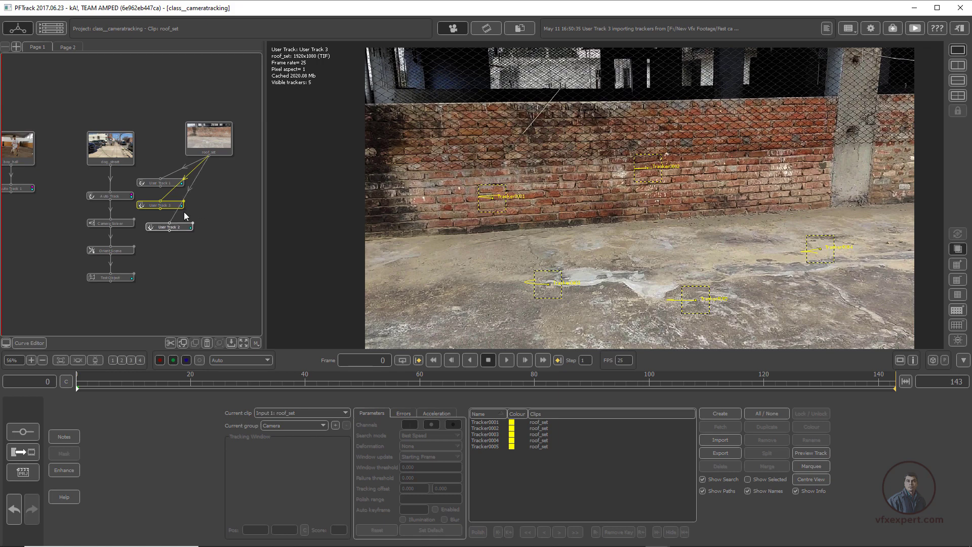
# Remove the three User Track nodes linked to roof_set, tidy the clip nodes' positions and open roof_set for editing.
pyautogui.moveTo(220, 136); pyautogui.dragTo(227, 113)
pyautogui.moveTo(133, 165); pyautogui.dragTo(124, 166)
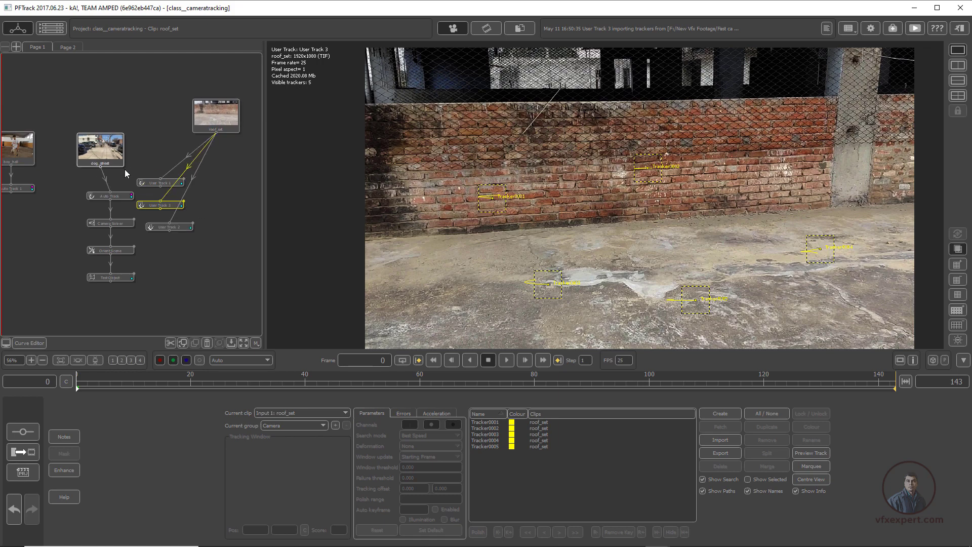
pyautogui.moveTo(123, 166); pyautogui.dragTo(127, 159)
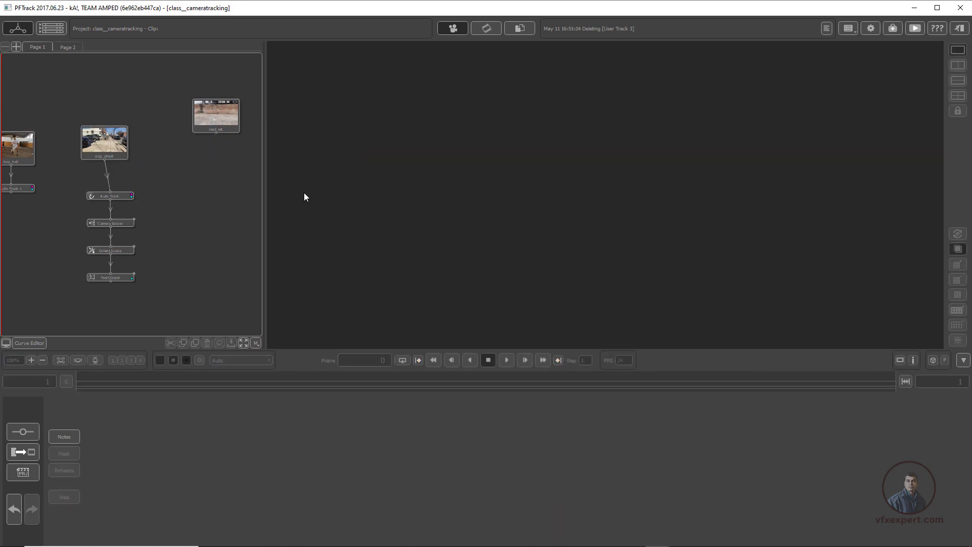
pyautogui.moveTo(221, 122); pyautogui.dragTo(196, 148)
pyautogui.doubleClick(196, 148)
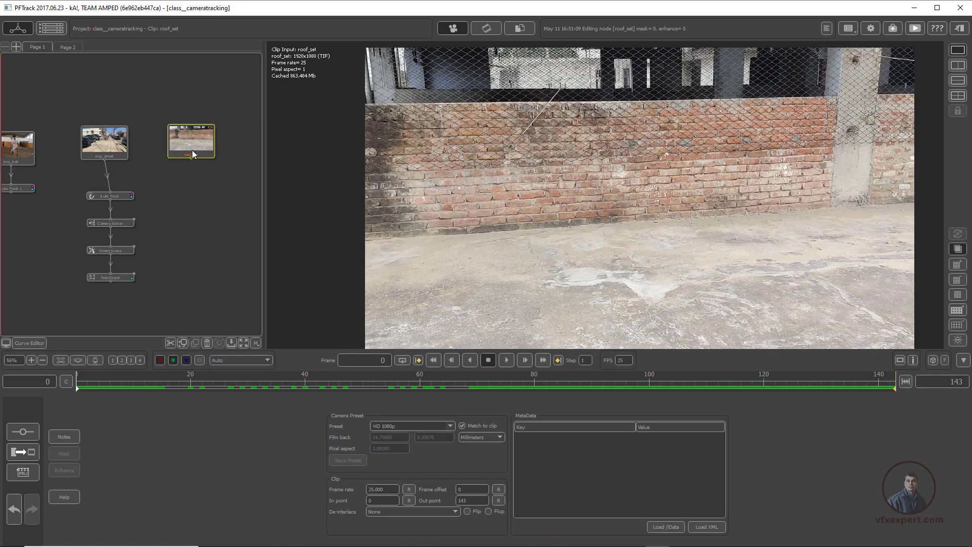
# Add a new User Track node linked beneath the roof_set clip and open it for editing.
pyautogui.rightClick(199, 140)
pyautogui.moveTo(237, 146)
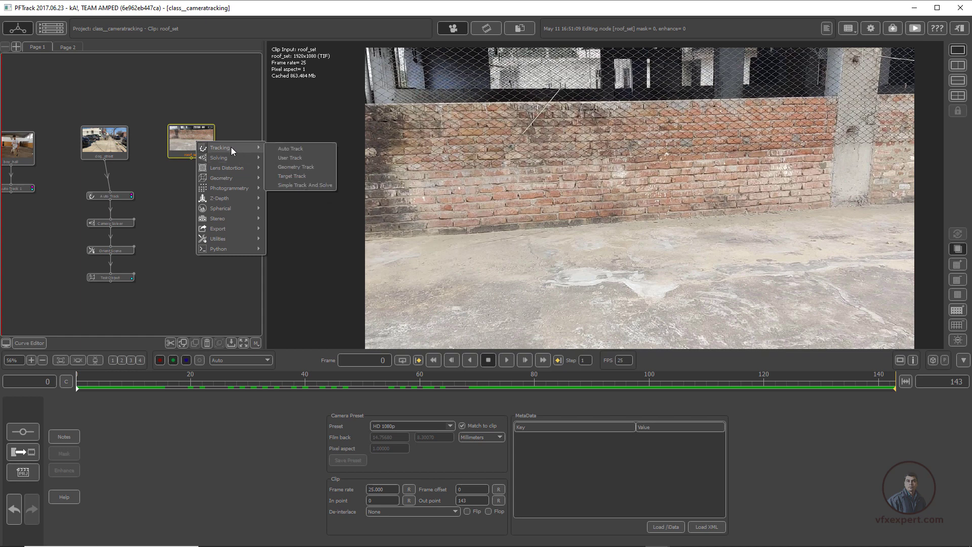
pyautogui.click(302, 156)
pyautogui.moveTo(201, 183); pyautogui.dragTo(200, 189)
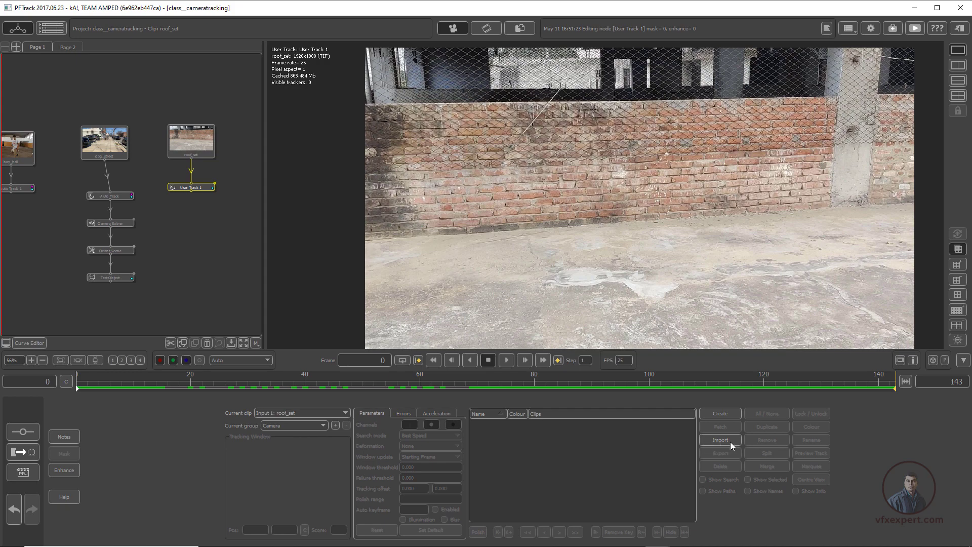
# Import the trackers from roof_set points.txt into the new User Track node.
pyautogui.click(730, 439)
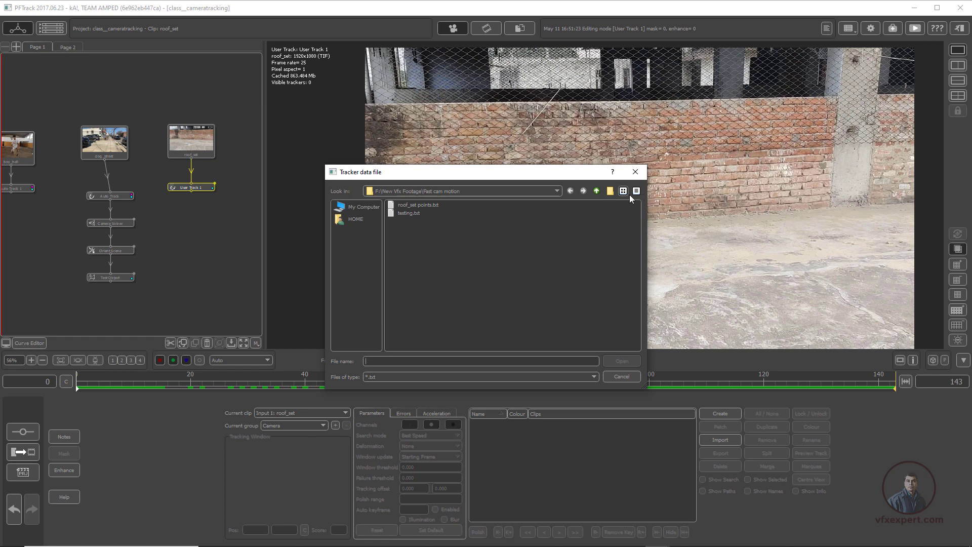
pyautogui.click(424, 205)
pyautogui.click(627, 362)
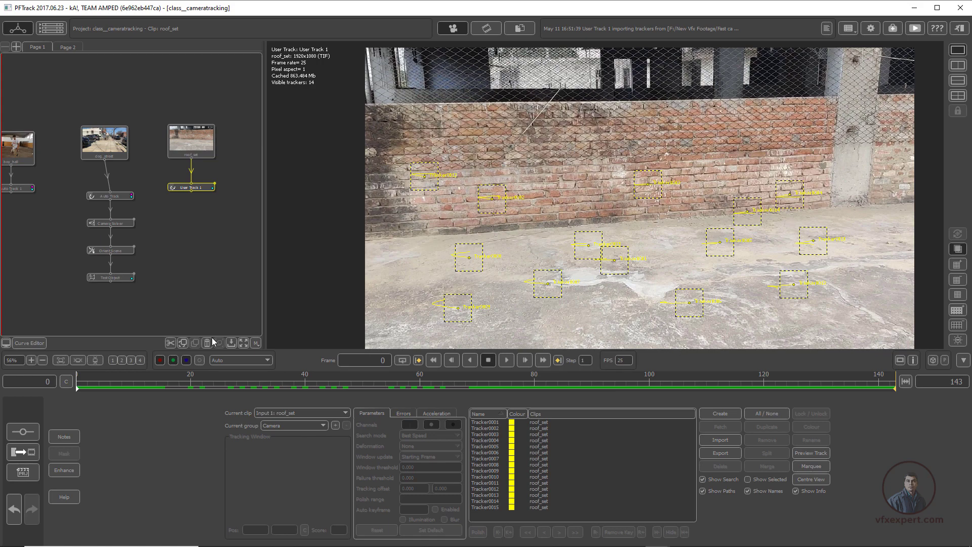
pyautogui.moveTo(135, 386); pyautogui.dragTo(74, 446)
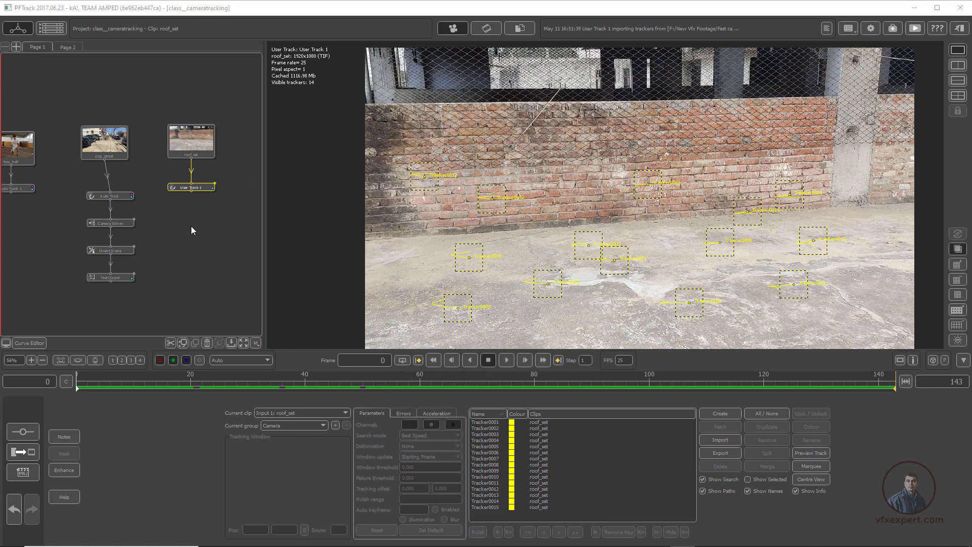
# Add a Camera Solver node beneath the User Track node and solve the camera and all trackers.
pyautogui.rightClick(198, 187)
pyautogui.moveTo(211, 204)
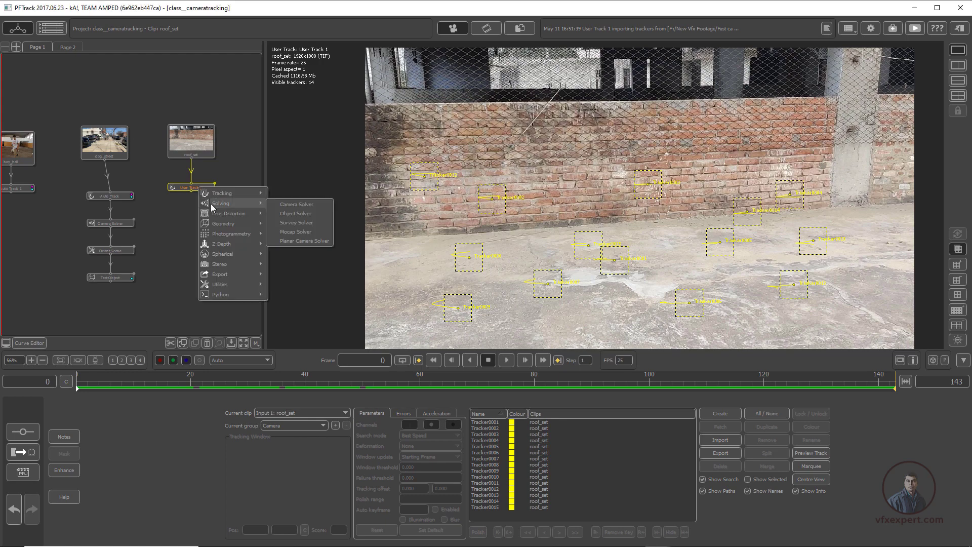
pyautogui.click(294, 205)
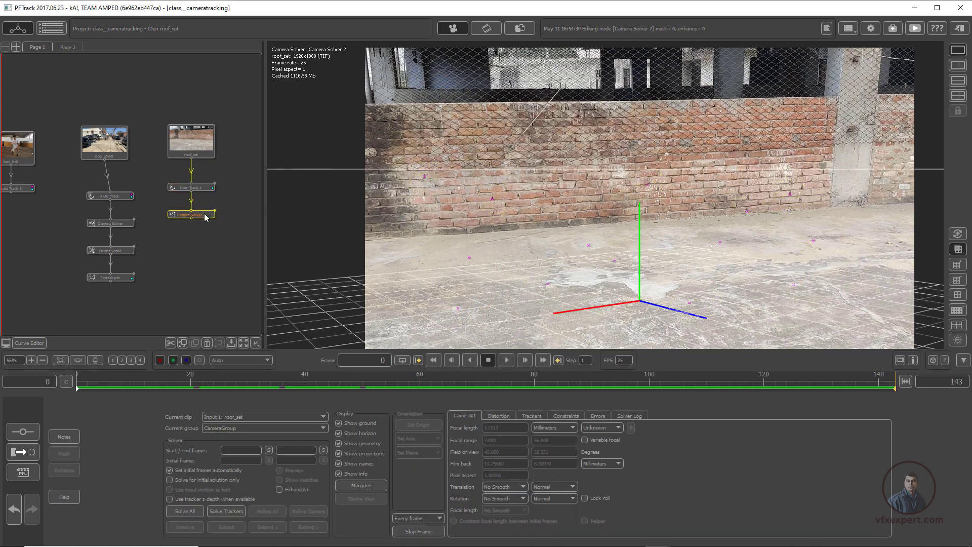
pyautogui.click(185, 511)
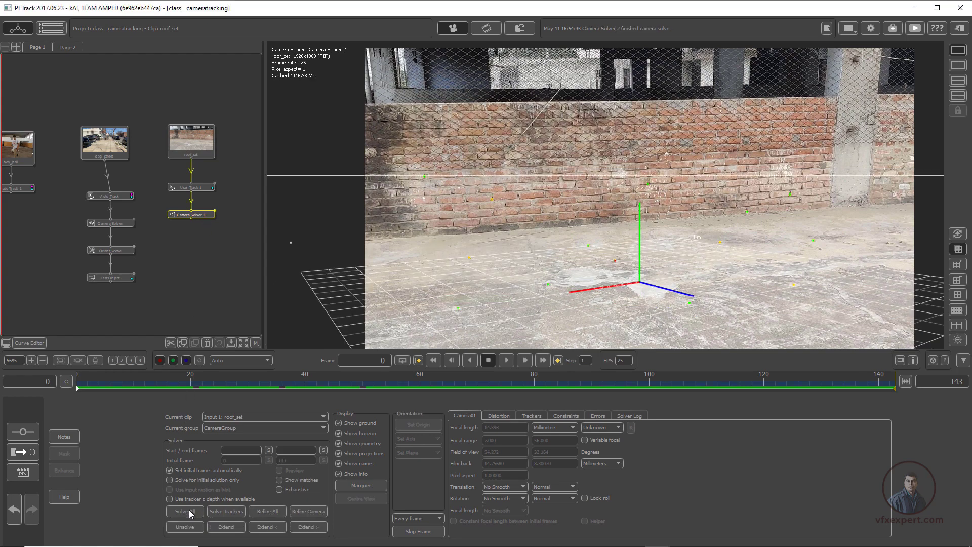
# Check the camera solve at frame 56 and in a perspective view beside the clip, and review the solver log.
pyautogui.scroll(-2, 667, 201)
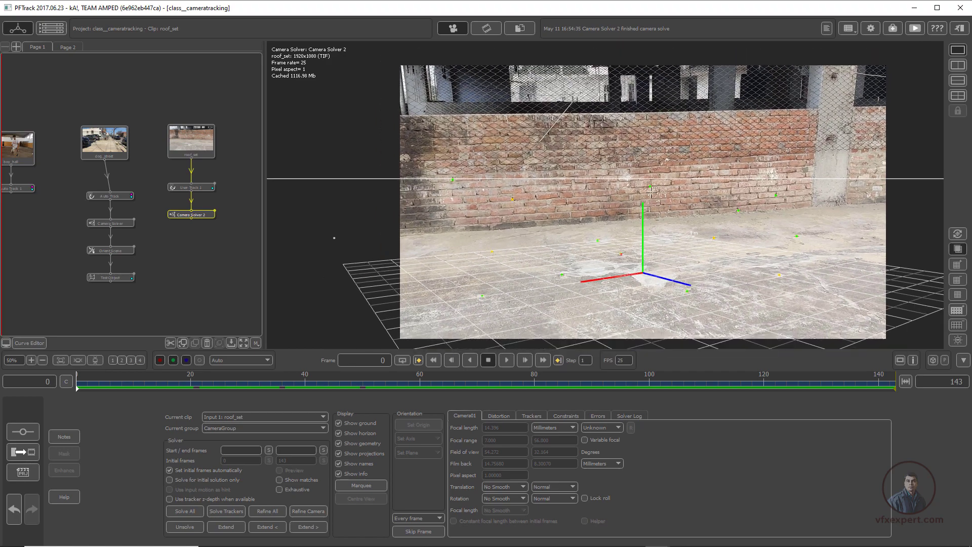
pyautogui.moveTo(652, 193); pyautogui.dragTo(608, 175, button='middle')
pyautogui.moveTo(291, 385); pyautogui.dragTo(397, 385)
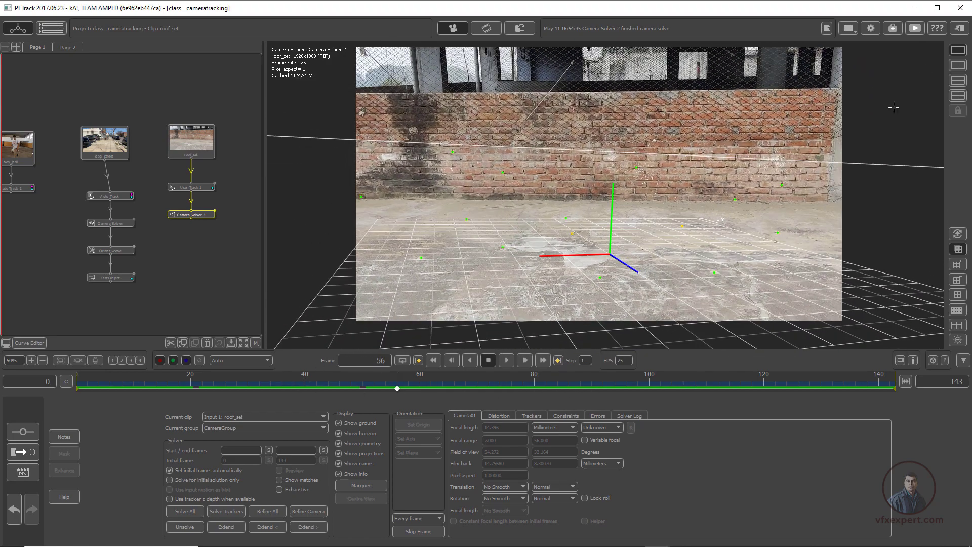
pyautogui.click(957, 64)
pyautogui.moveTo(833, 206); pyautogui.dragTo(926, 190, button='right')
pyautogui.moveTo(864, 265); pyautogui.dragTo(830, 238)
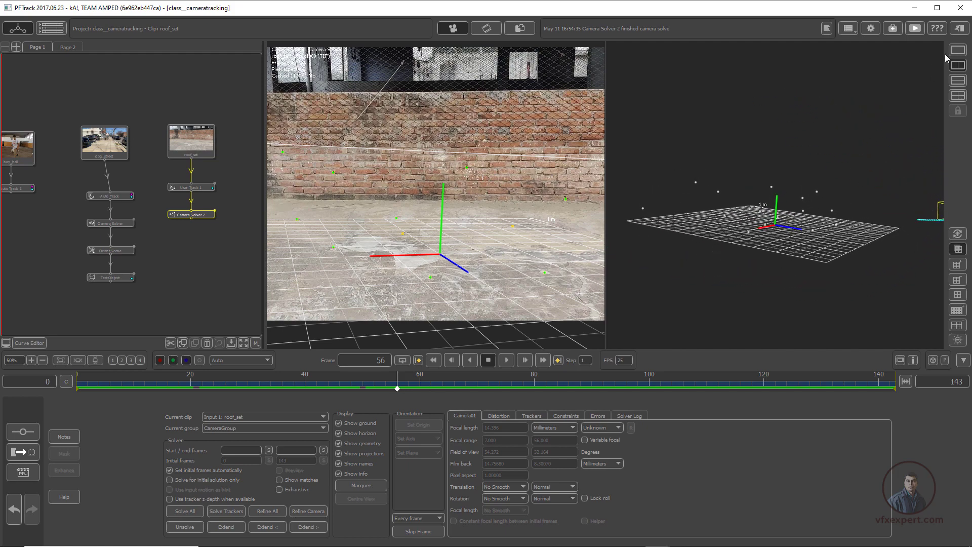
pyautogui.click(957, 50)
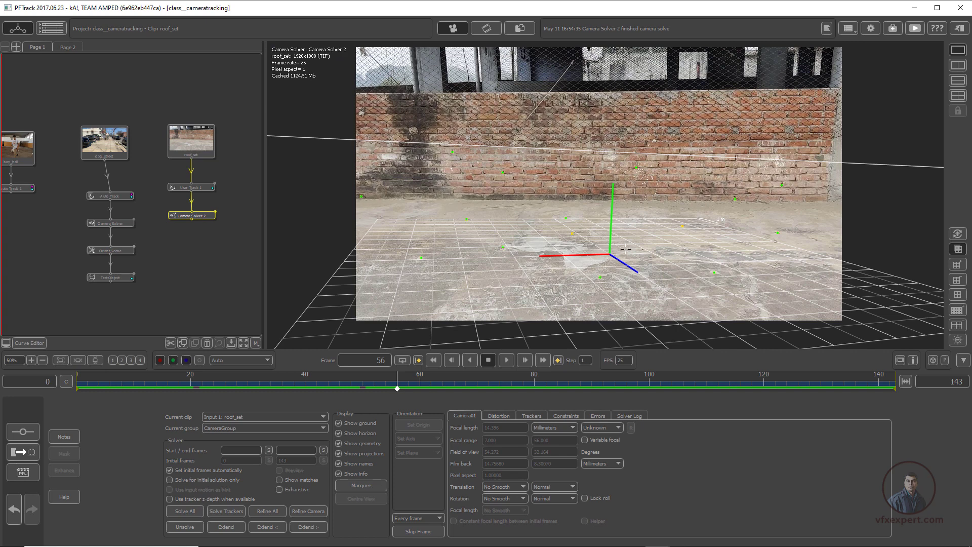
pyautogui.click(637, 418)
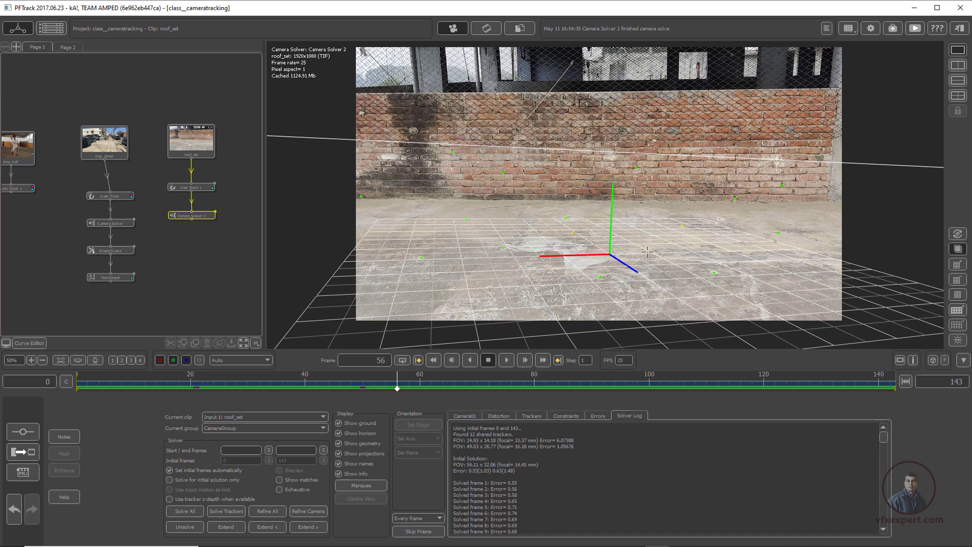
# Fit the solver's error graph to view and trim the tracker errors above about 1.5.
pyautogui.click(601, 417)
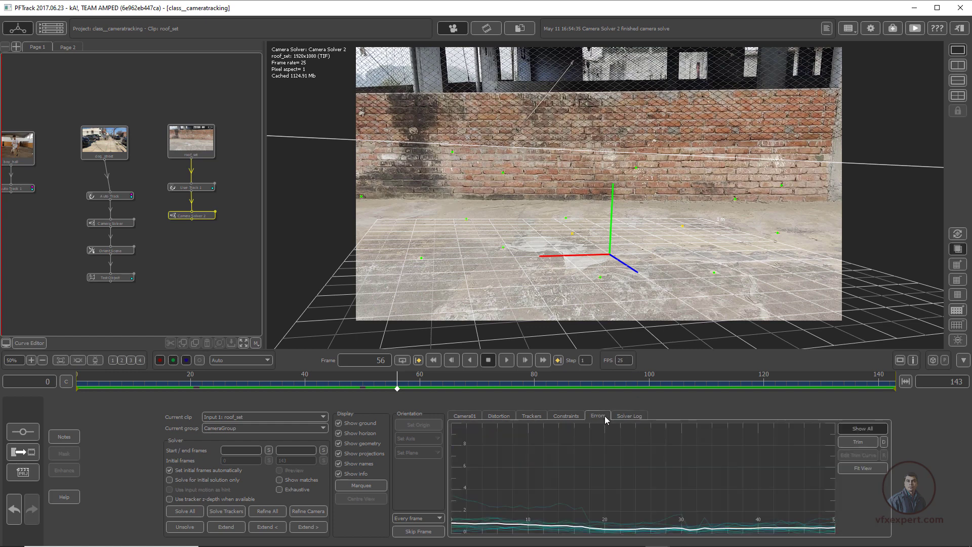
pyautogui.click(862, 468)
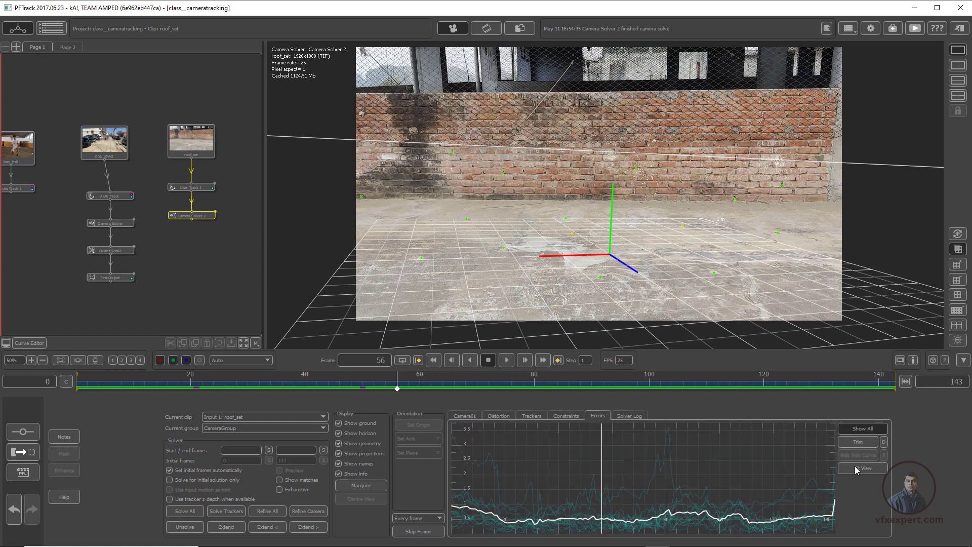
pyautogui.click(863, 445)
pyautogui.moveTo(724, 478); pyautogui.dragTo(726, 487)
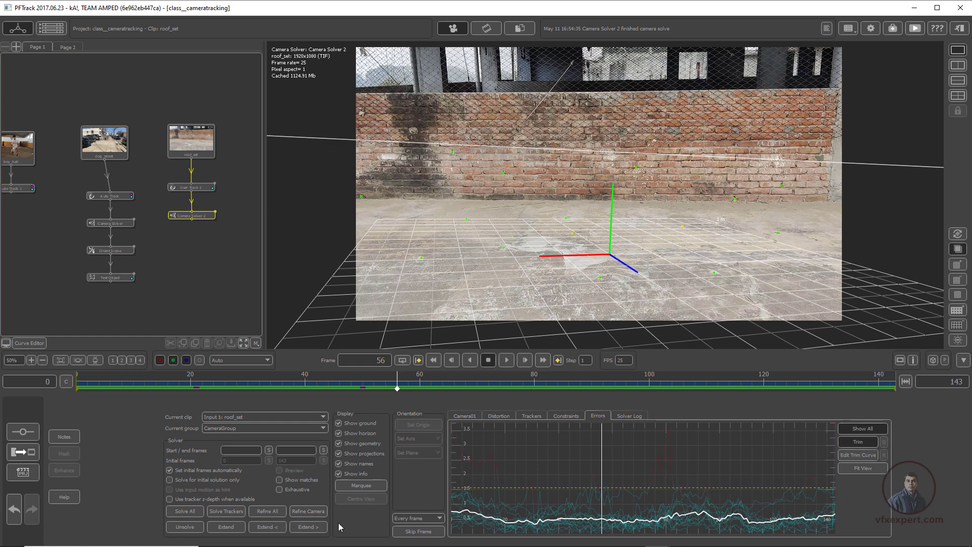
# Refine and re-solve the whole camera solution, and review its solver log and camera parameters.
pyautogui.click(275, 512)
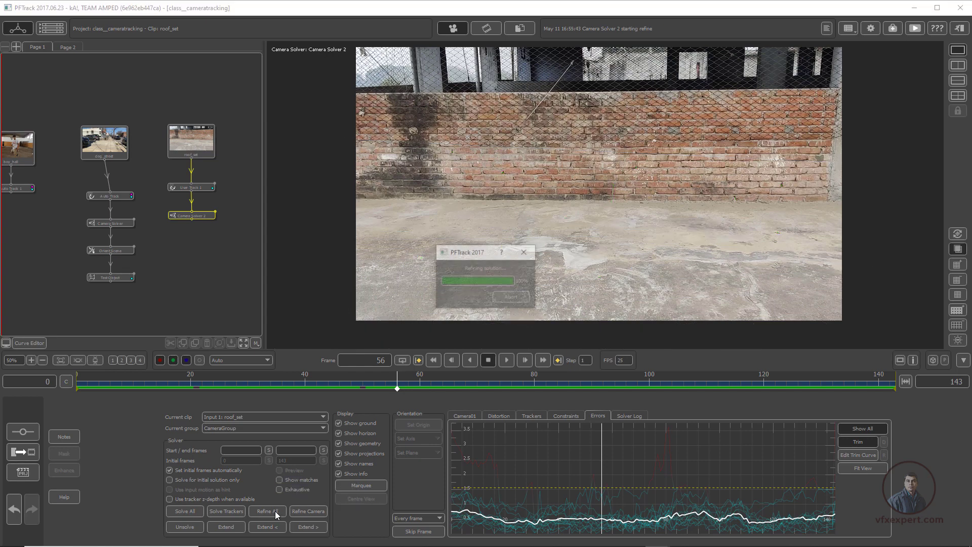
pyautogui.click(193, 513)
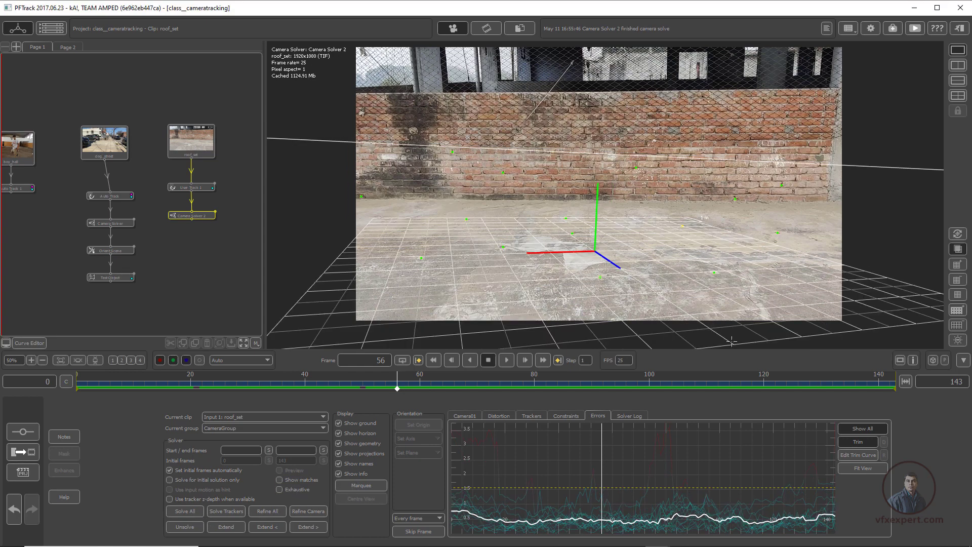
pyautogui.click(629, 416)
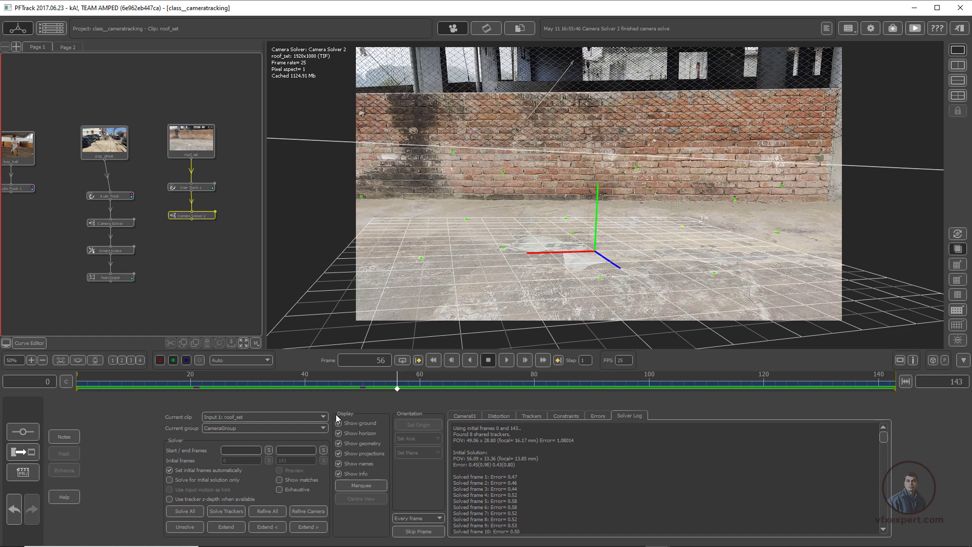
pyautogui.click(467, 418)
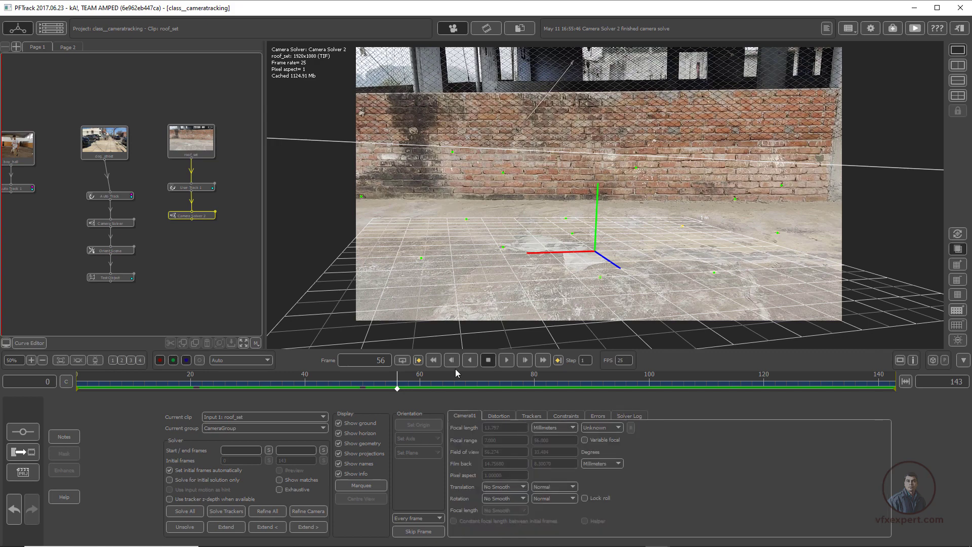
pyautogui.moveTo(585, 267)
pyautogui.mouseDown(button='right')
pyautogui.moveTo(584, 243)
pyautogui.moveTo(581, 273)
pyautogui.mouseUp(button='right')
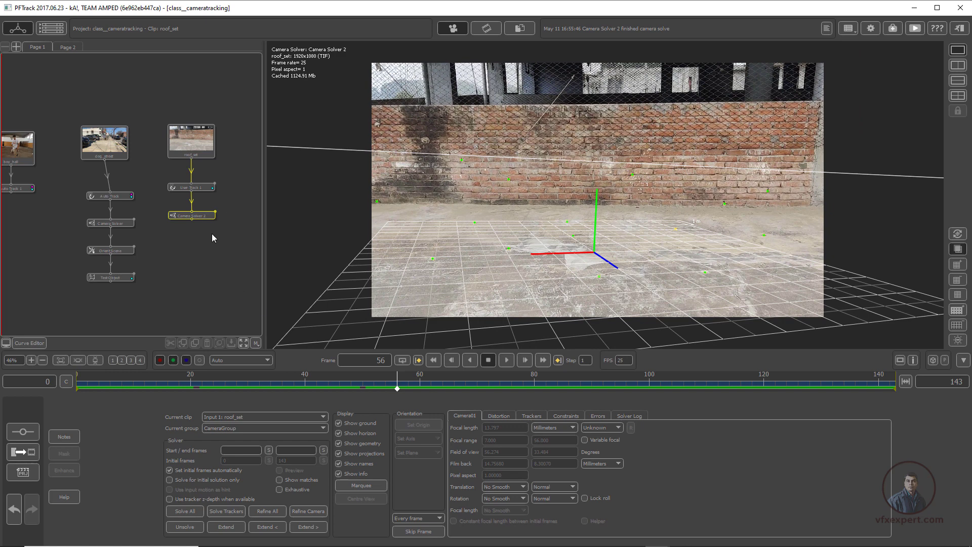
# Add an Orient Scene node beneath Camera Solver 2, place it under the solver and open it for editing.
pyautogui.rightClick(205, 216)
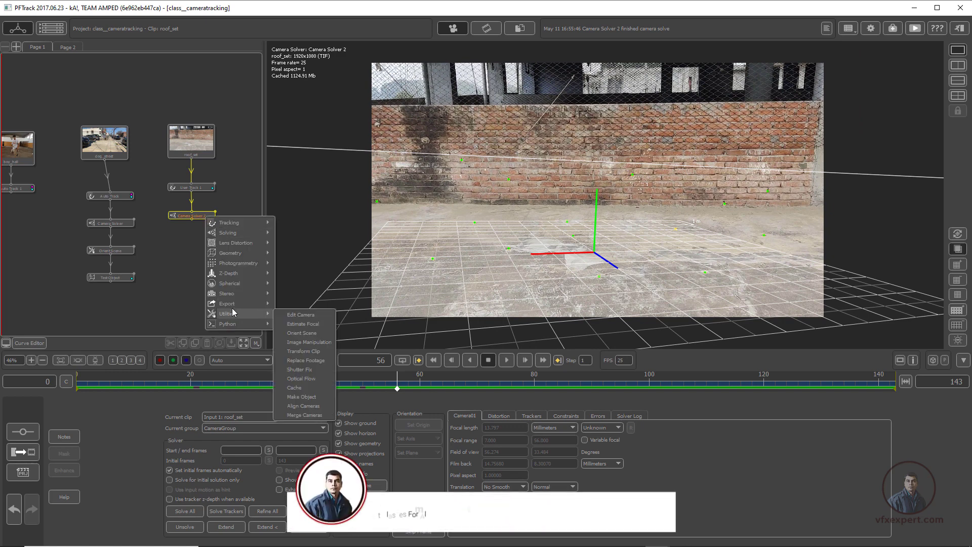
pyautogui.moveTo(238, 304)
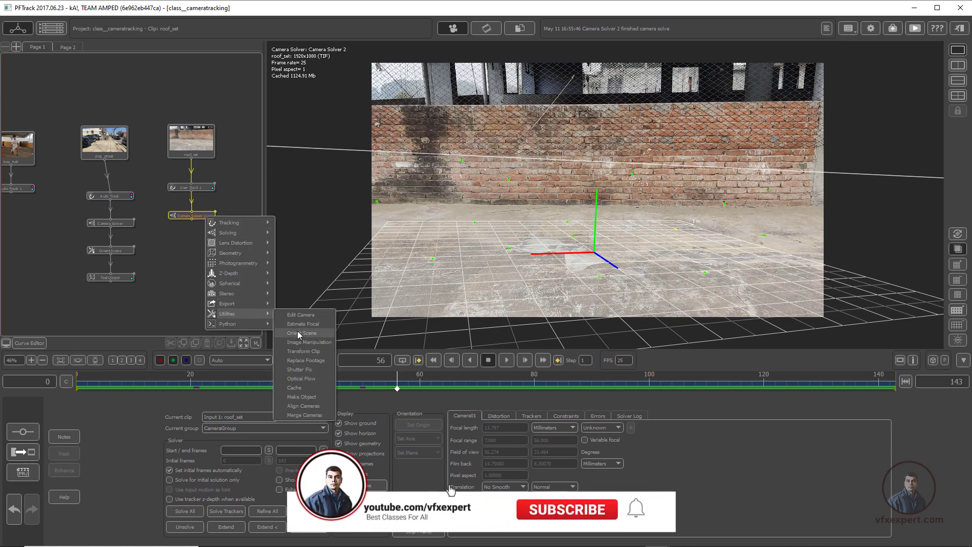
pyautogui.click(296, 331)
pyautogui.moveTo(143, 198); pyautogui.dragTo(196, 248)
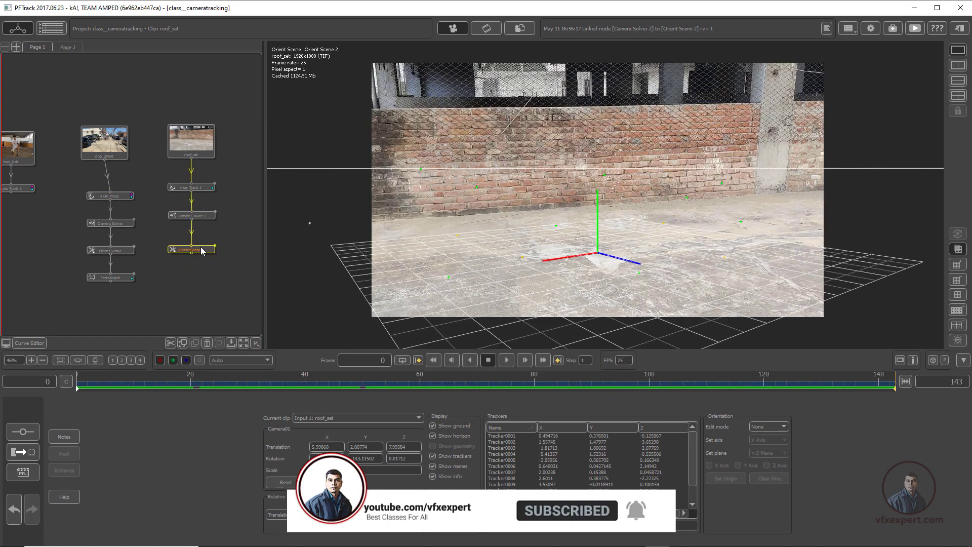
pyautogui.doubleClick(201, 251)
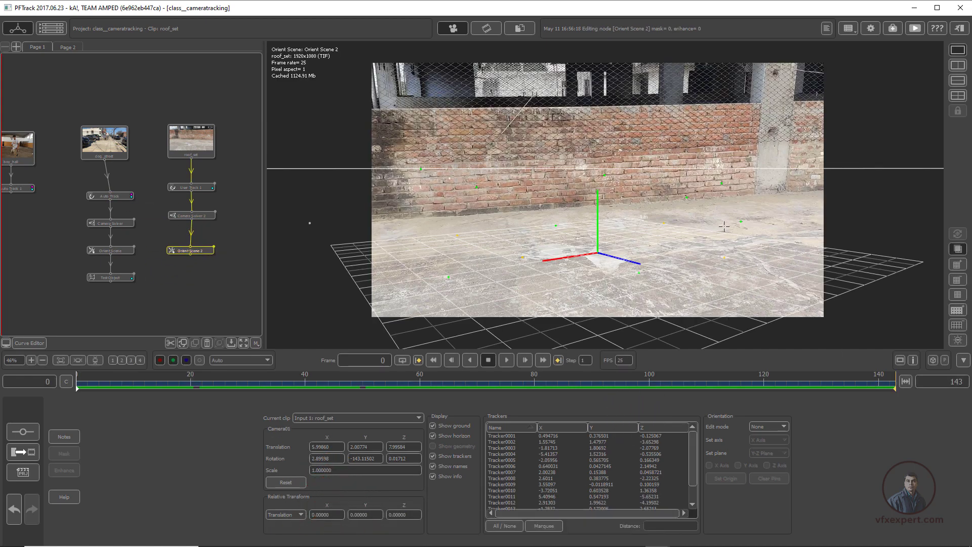
# At frame 73, set the scene origin at Tracker0005 on the concrete floor.
pyautogui.scroll(2, 698, 233)
pyautogui.moveTo(699, 233); pyautogui.dragTo(635, 224, button='middle')
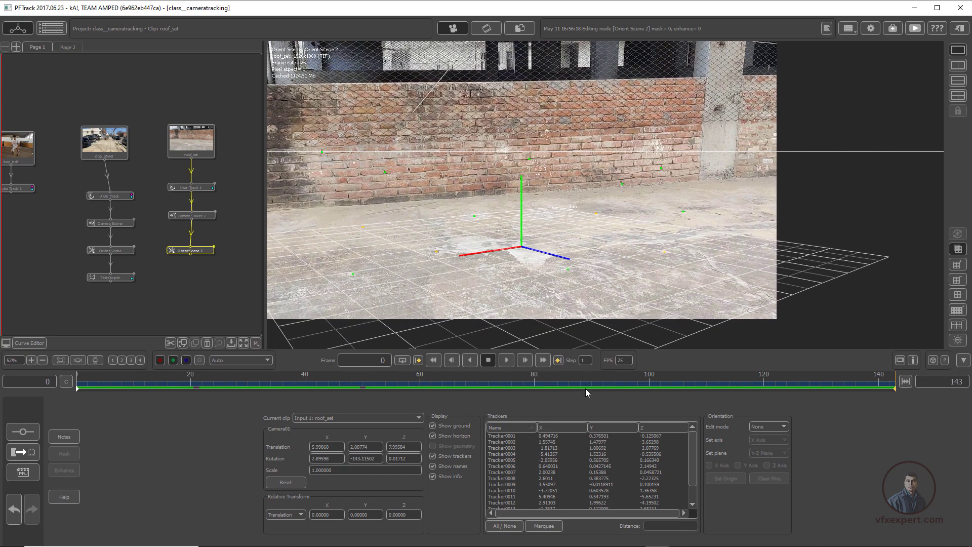
pyautogui.moveTo(585, 388); pyautogui.dragTo(495, 388)
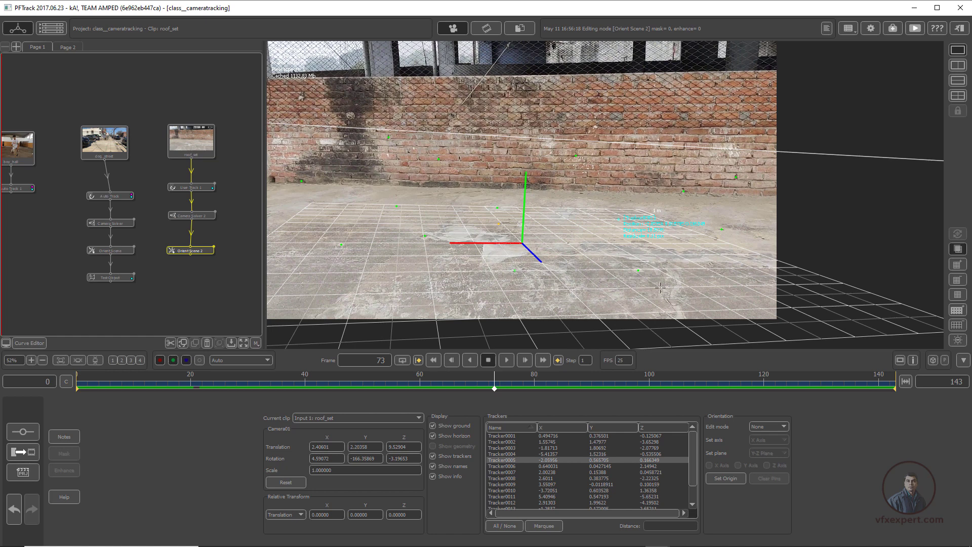
pyautogui.click(737, 480)
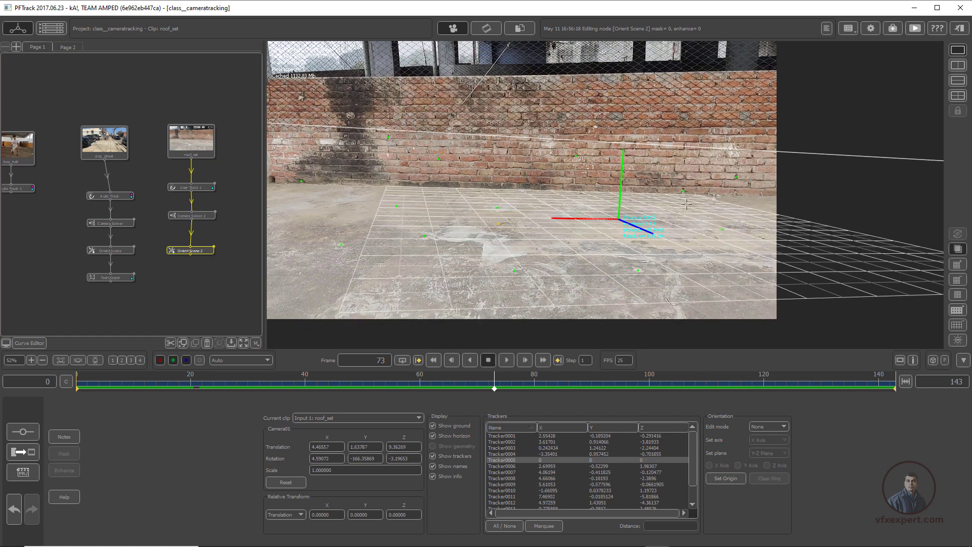
# Show a perspective view beside the clip and set the scene orientation's edit mode to Rotate.
pyautogui.click(960, 66)
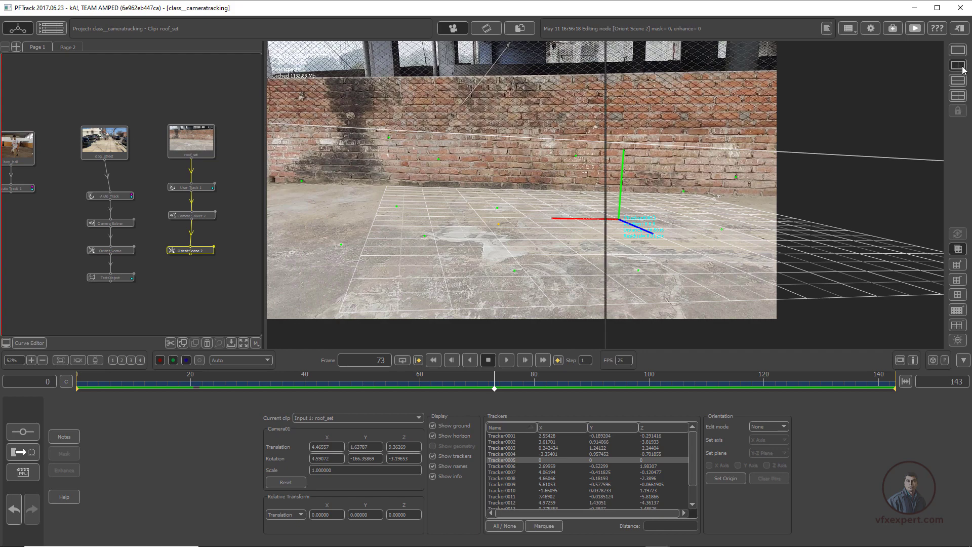
pyautogui.moveTo(791, 268); pyautogui.dragTo(878, 310)
pyautogui.scroll(2, 878, 310)
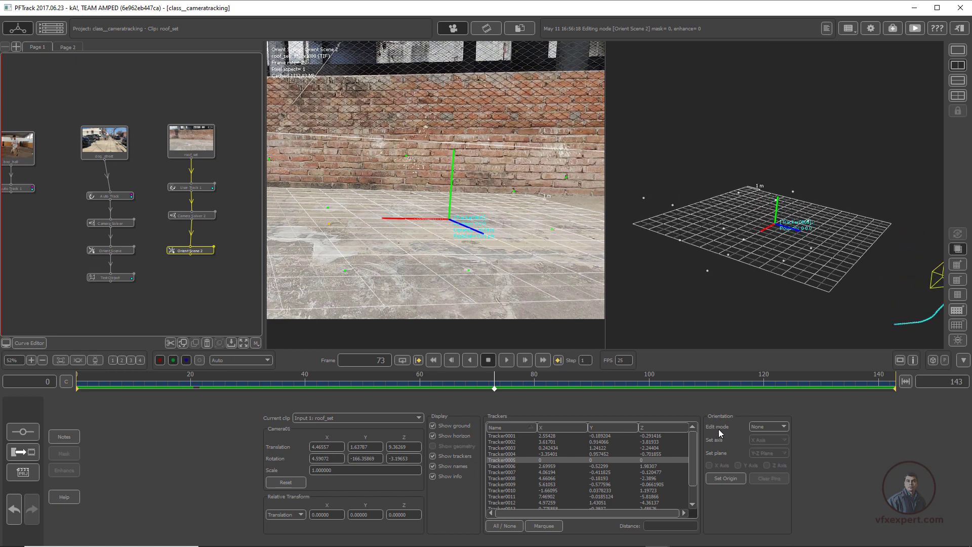
pyautogui.click(777, 426)
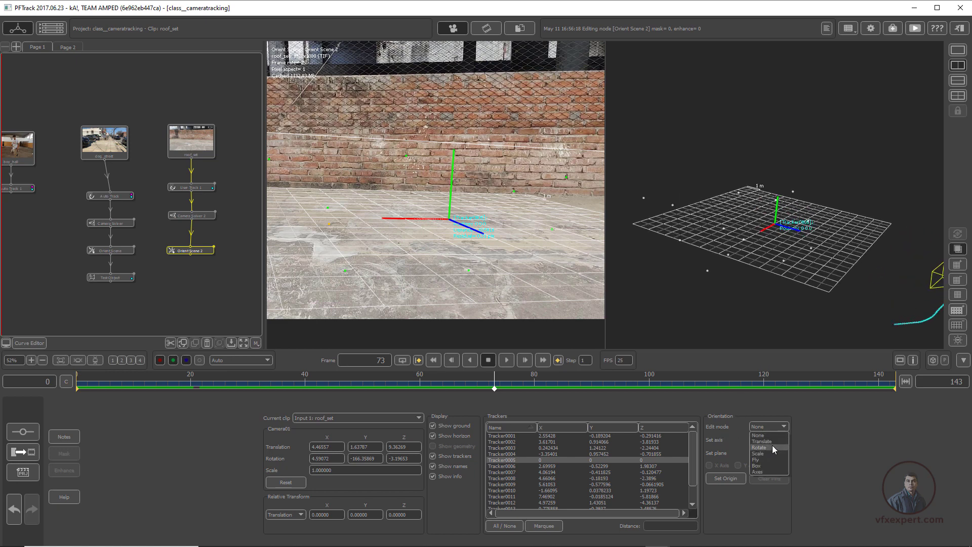
pyautogui.click(772, 447)
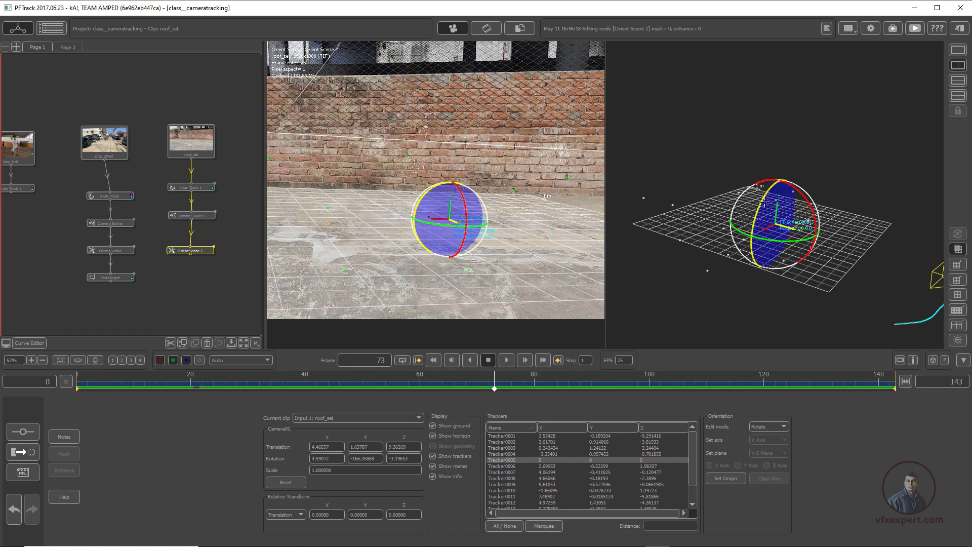
# Switch to the clip view alone, rotate the scene to lay the ground grid flat on the concrete floor, and check the alignment from frame 0.
pyautogui.click(957, 53)
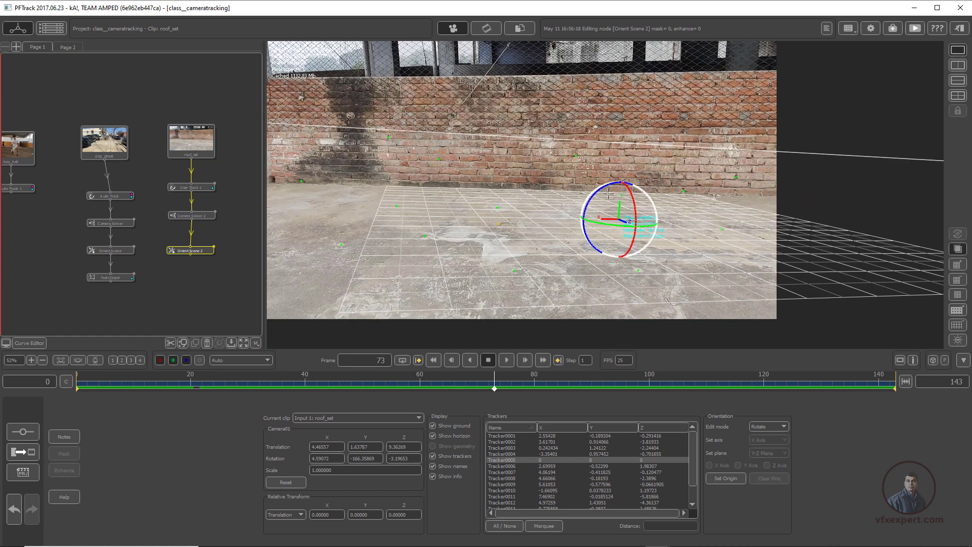
pyautogui.moveTo(601, 191); pyautogui.dragTo(690, 228)
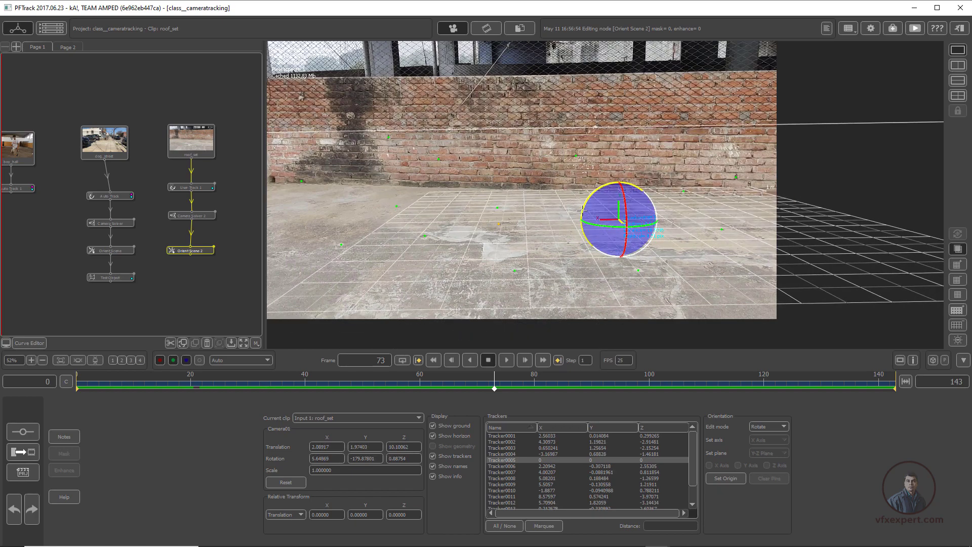
pyautogui.moveTo(350, 387); pyautogui.dragTo(75, 392)
pyautogui.moveTo(598, 222); pyautogui.dragTo(611, 201)
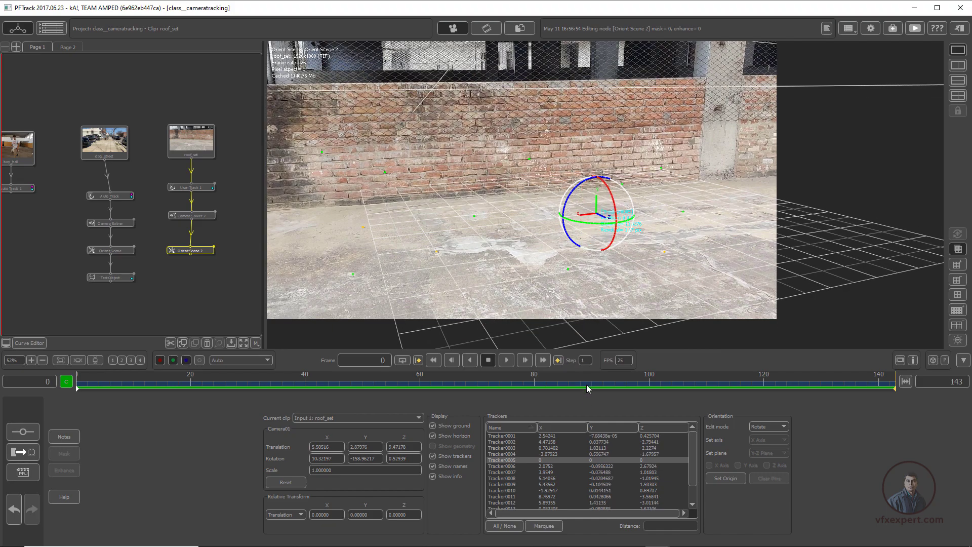
pyautogui.moveTo(589, 389); pyautogui.dragTo(316, 390)
# Set the scene orientation's edit mode to None and scrub to frame 58 to check the ground grid.
pyautogui.click(773, 426)
pyautogui.click(768, 436)
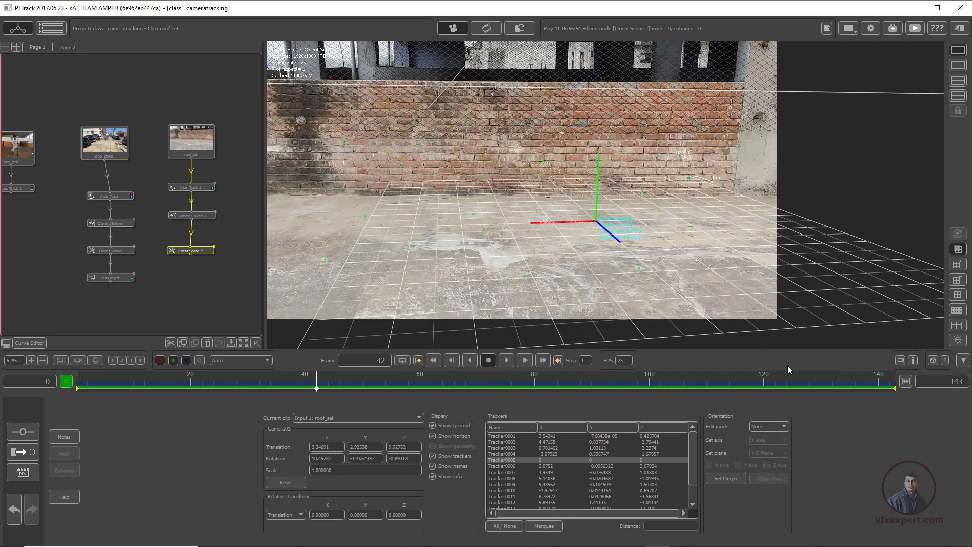
pyautogui.moveTo(473, 386); pyautogui.dragTo(408, 387)
# Add a Test Object node beneath Orient Scene 2.
pyautogui.rightClick(205, 254)
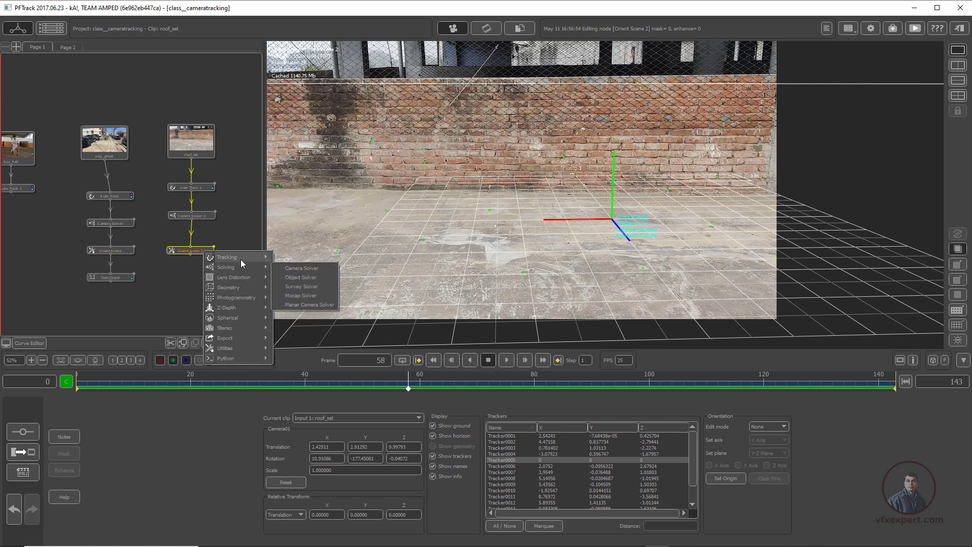
pyautogui.moveTo(244, 287)
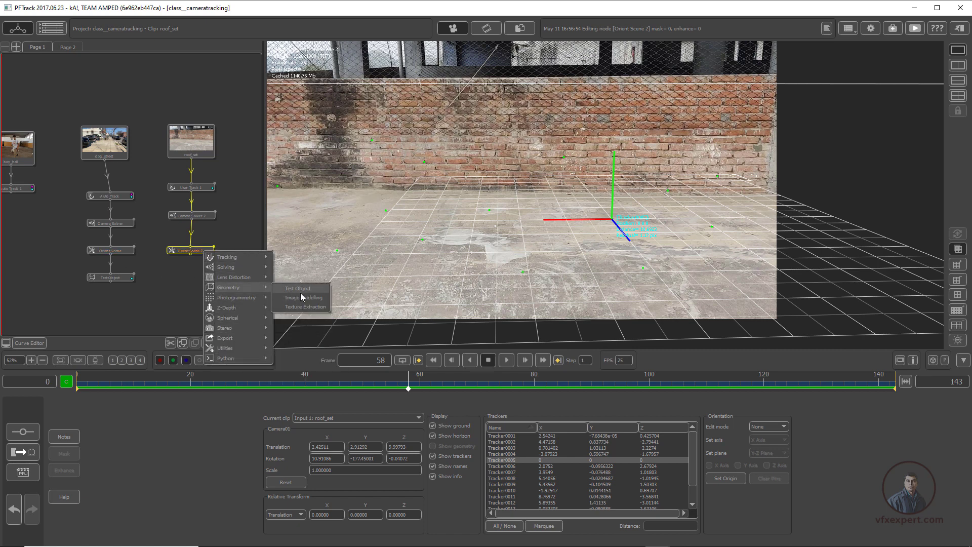
pyautogui.click(303, 288)
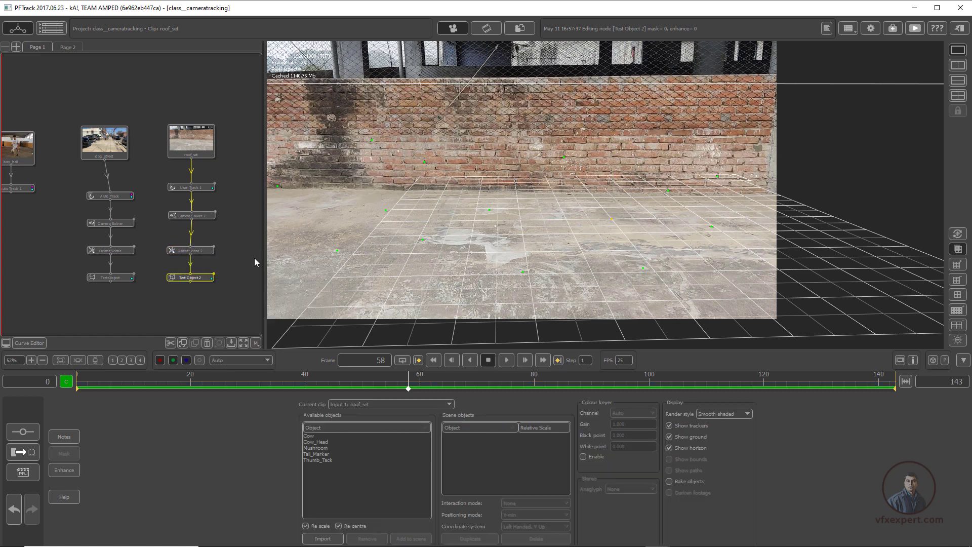
# Try a re-centred Thumb_Tack with the Place at selected feature interaction mode, and delete it from the scene.
pyautogui.click(324, 460)
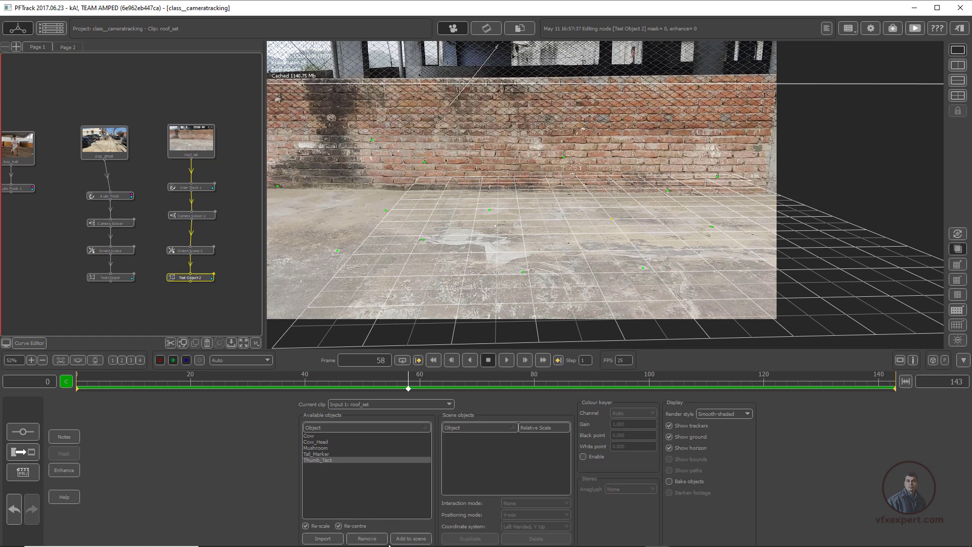
pyautogui.click(411, 538)
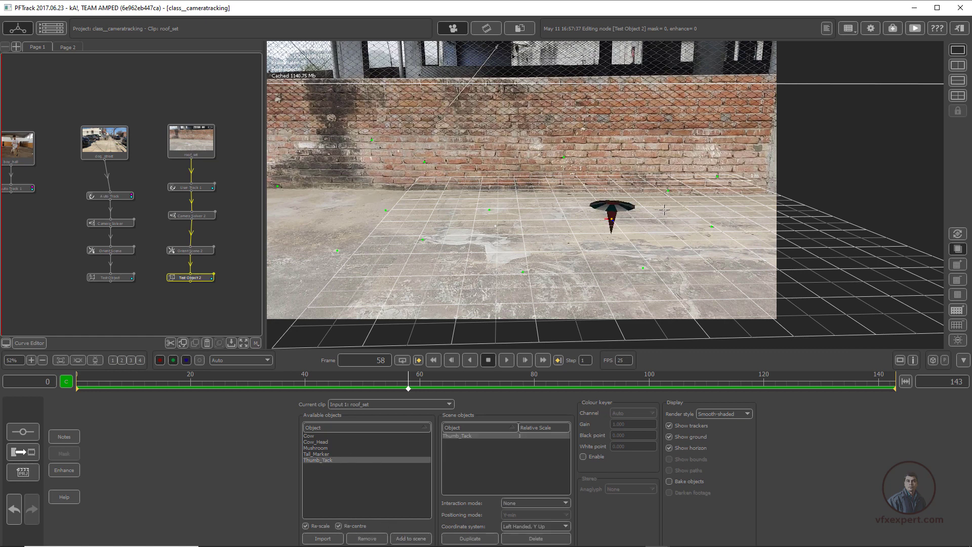
pyautogui.click(565, 503)
pyautogui.click(535, 509)
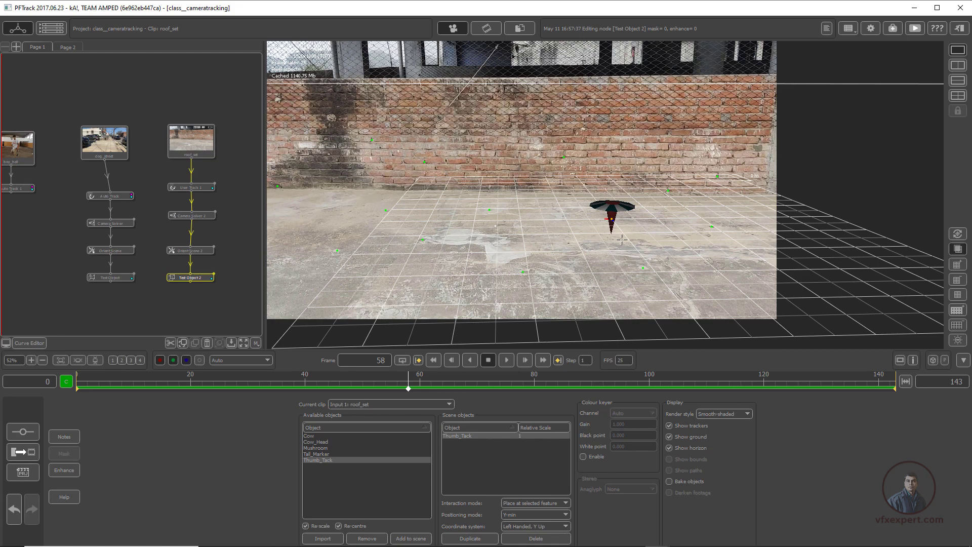
pyautogui.scroll(3, 621, 239)
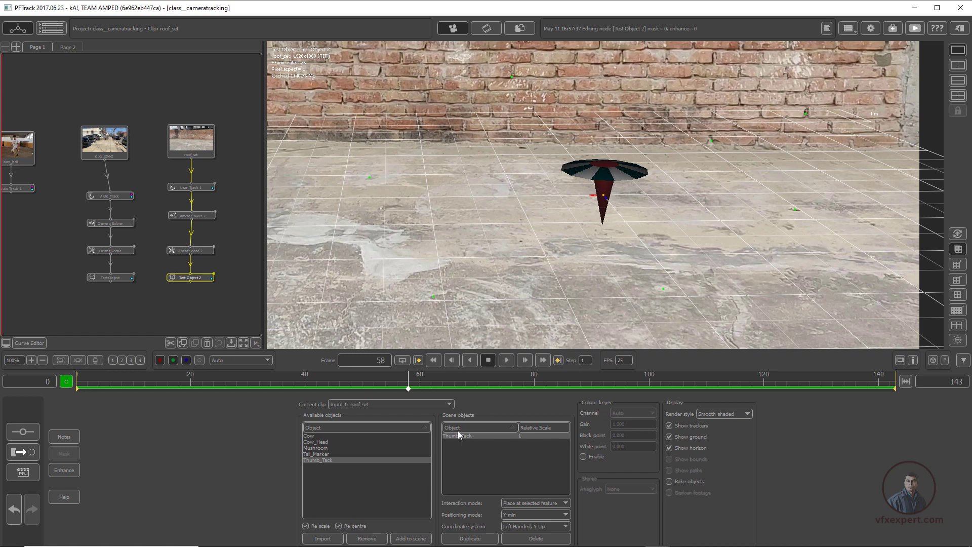
pyautogui.click(529, 538)
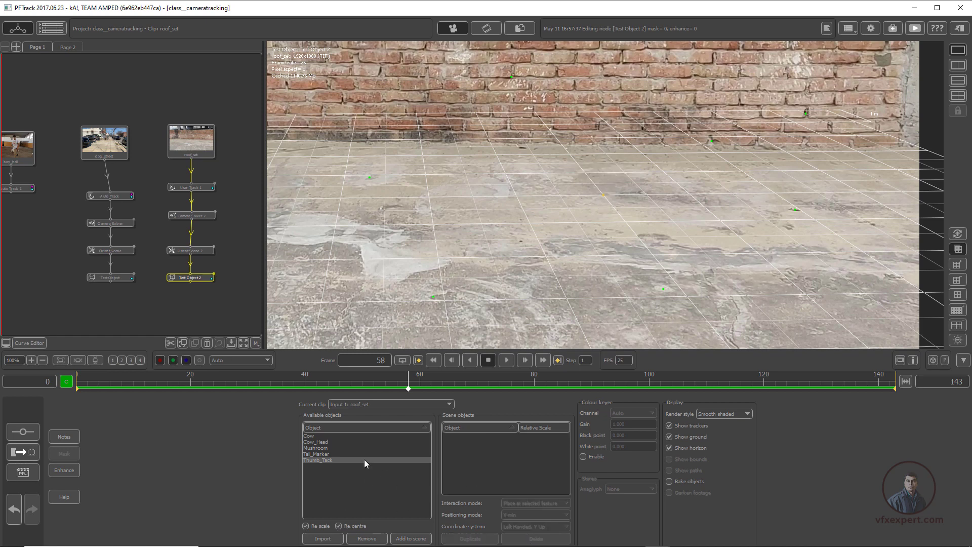
# Turn off Re-centre for Thumb_Tack and add it to the scene with its tip at the origin.
pyautogui.click(328, 461)
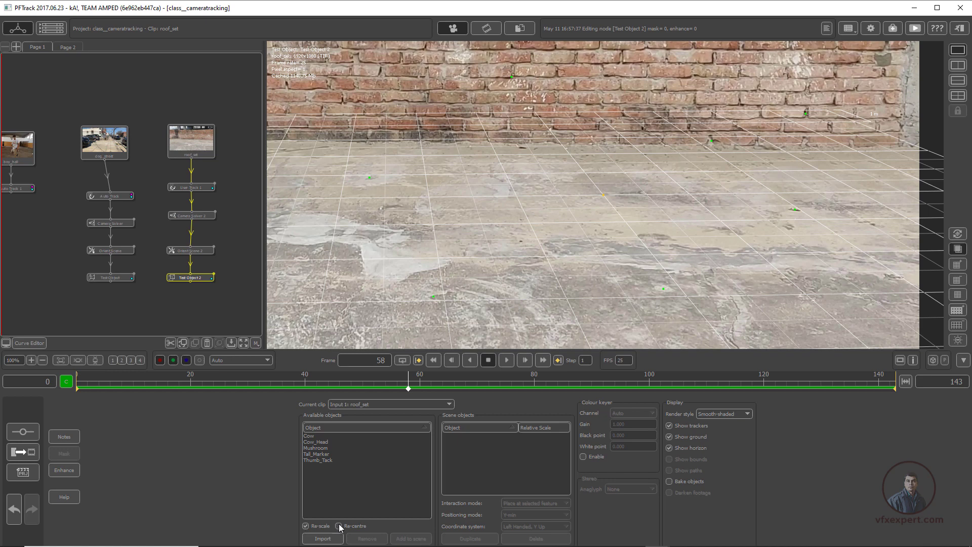
pyautogui.click(328, 461)
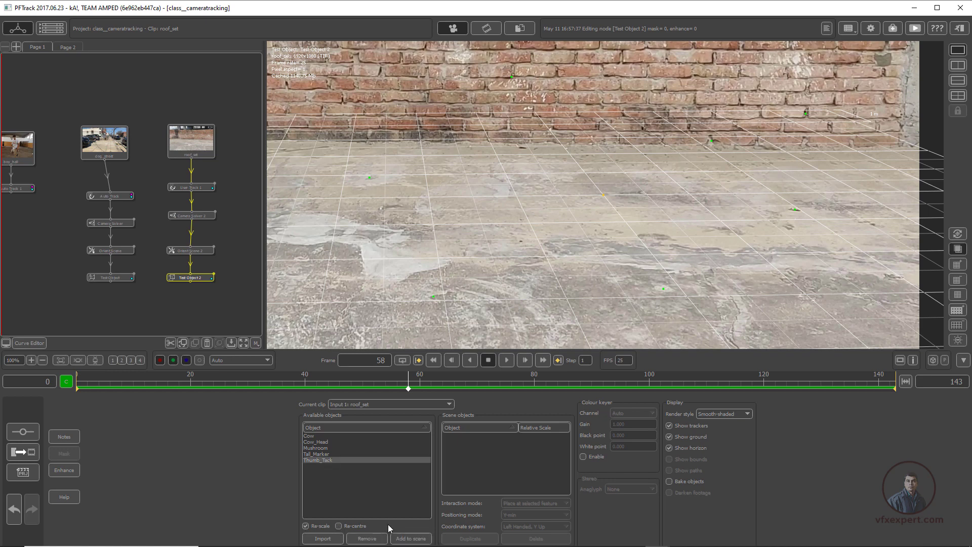
pyautogui.click(405, 538)
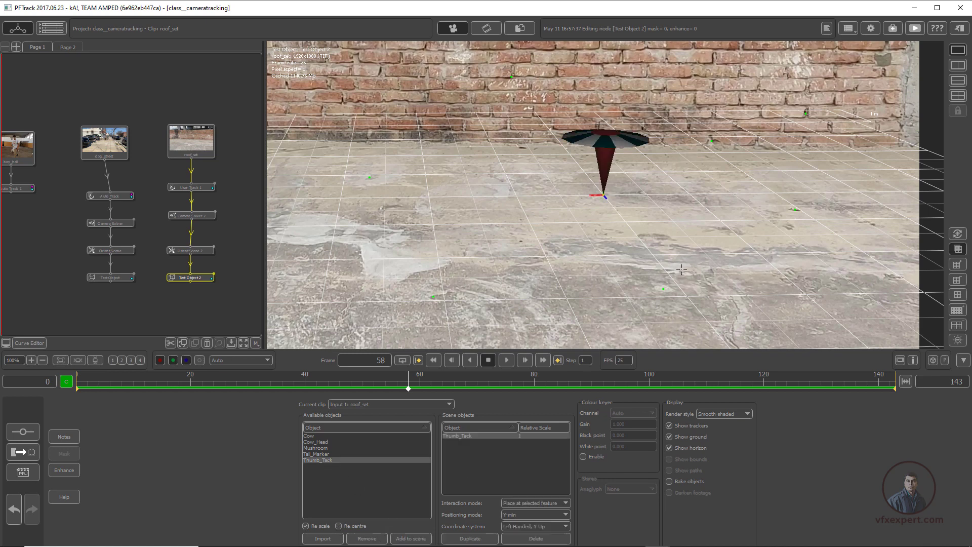
pyautogui.scroll(-2, 676, 232)
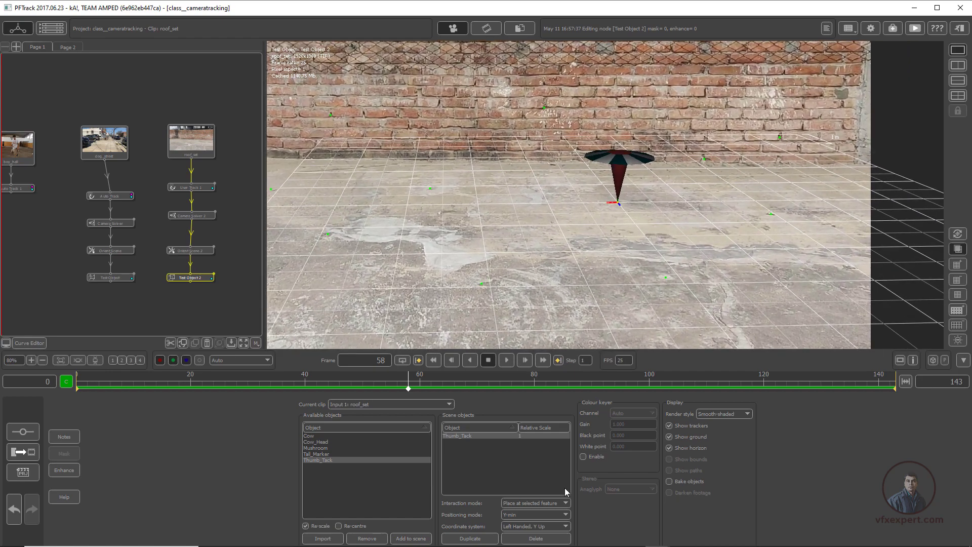
pyautogui.scroll(-2, 646, 244)
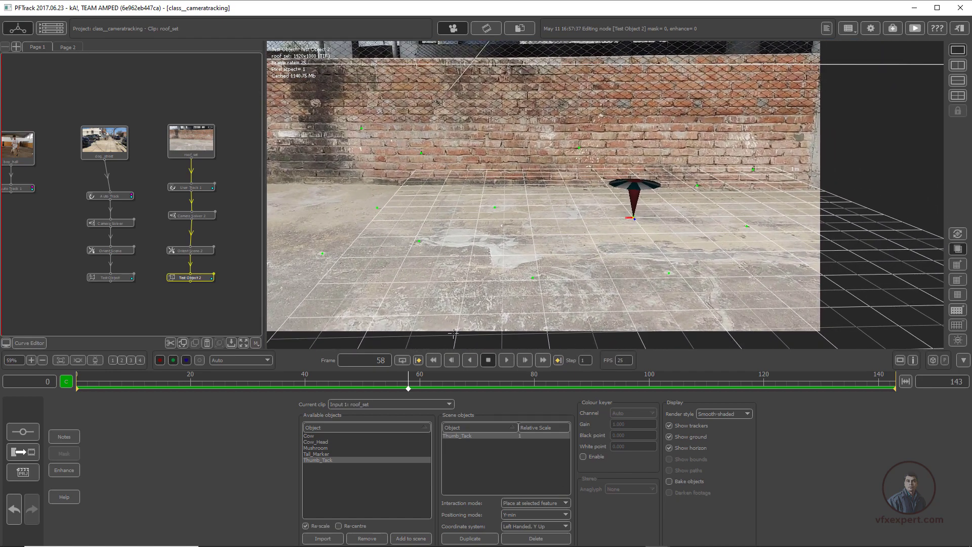
# At frame 71, duplicate the thumb tack, place one at the floor tracker beside the pale concrete patch, and scrub to frame 14 to check it.
pyautogui.moveTo(435, 388); pyautogui.dragTo(482, 372)
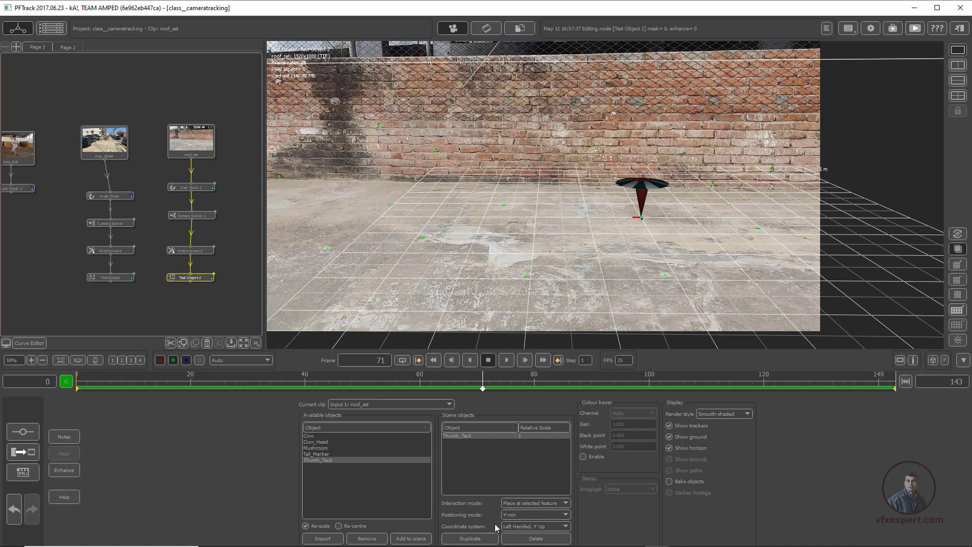
pyautogui.click(487, 539)
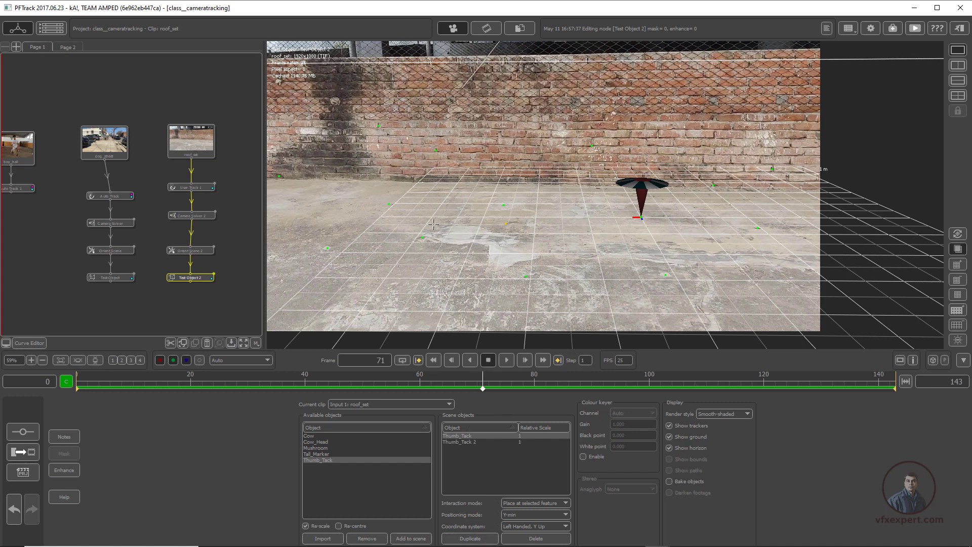
pyautogui.click(549, 501)
pyautogui.click(527, 464)
pyautogui.click(421, 237)
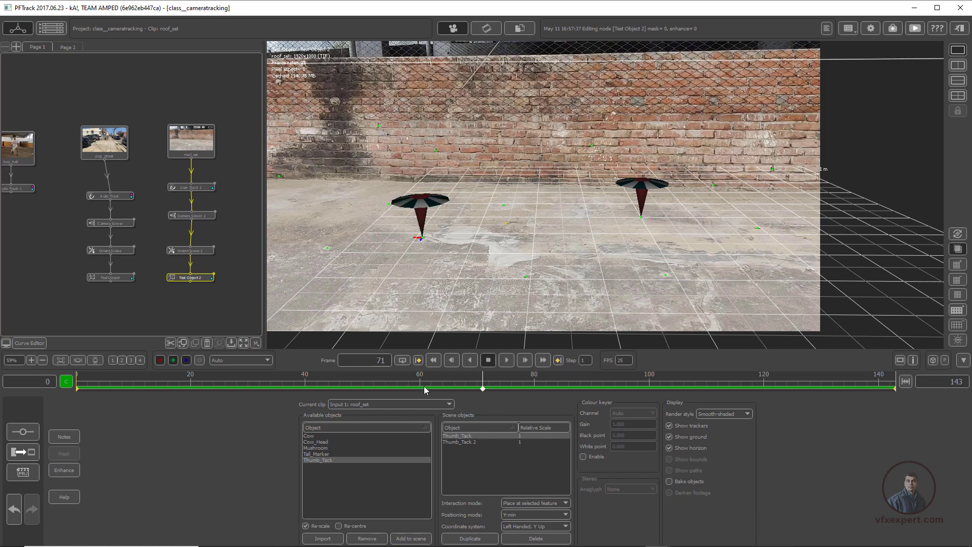
pyautogui.moveTo(424, 390); pyautogui.dragTo(155, 388)
pyautogui.scroll(-3, 639, 246)
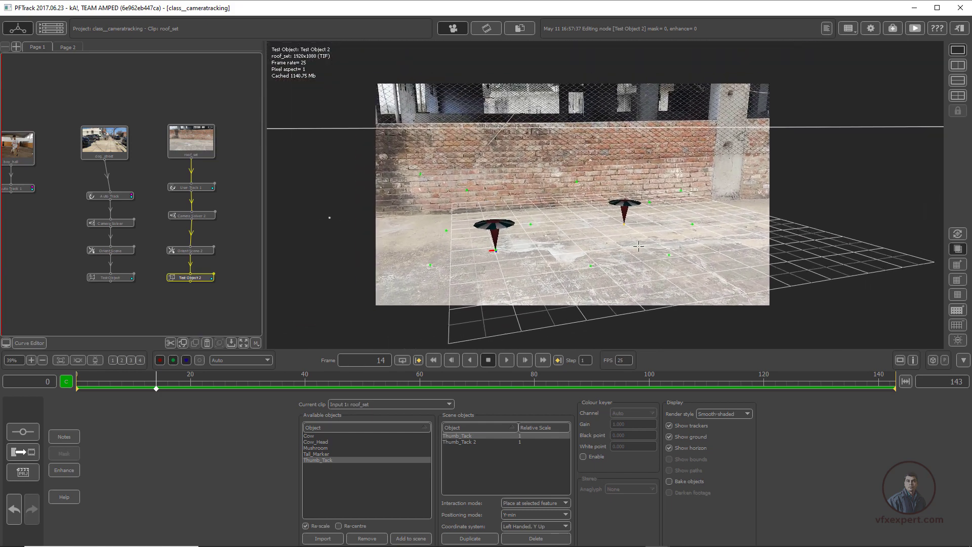
pyautogui.scroll(1, 639, 245)
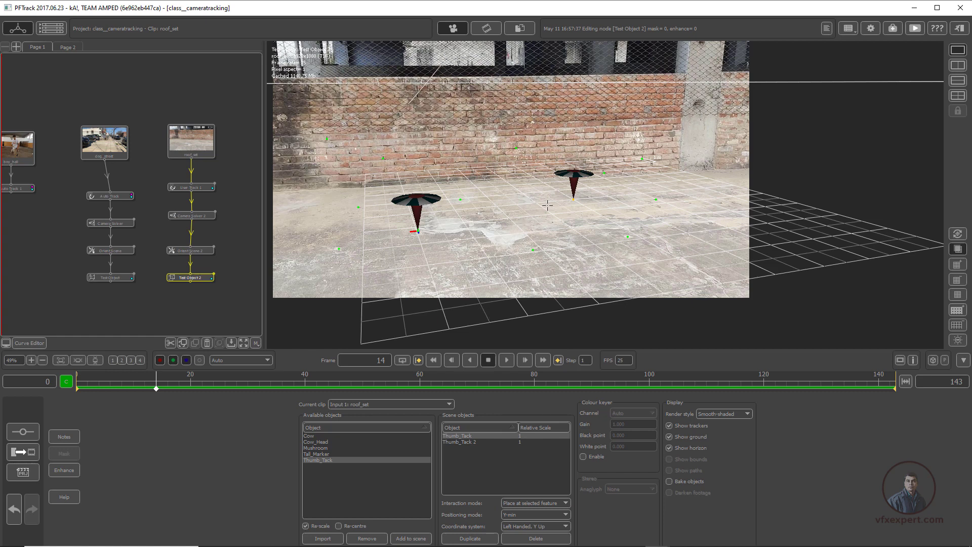
# Import spider.fbx from the spidey_v2.1 folder and add the spider object to the scene.
pyautogui.click(323, 538)
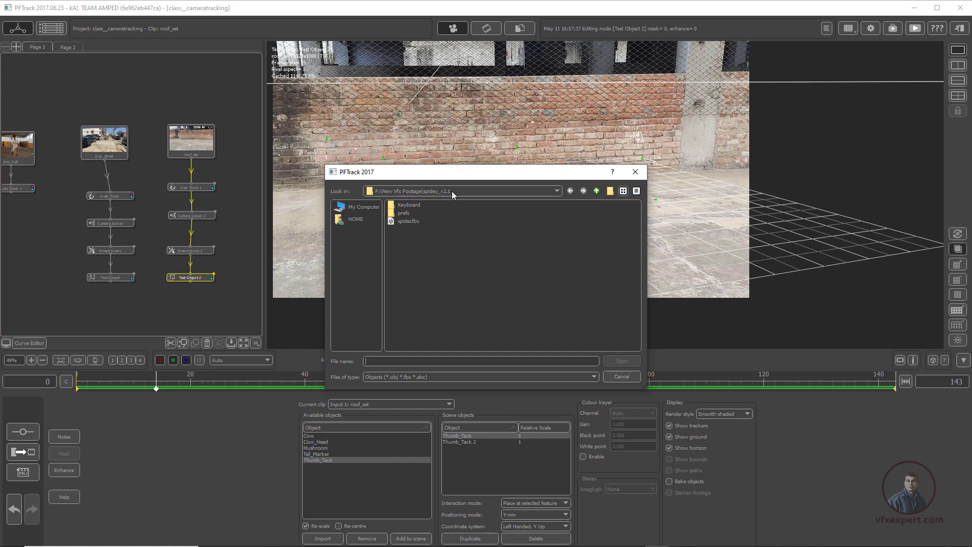
pyautogui.click(412, 222)
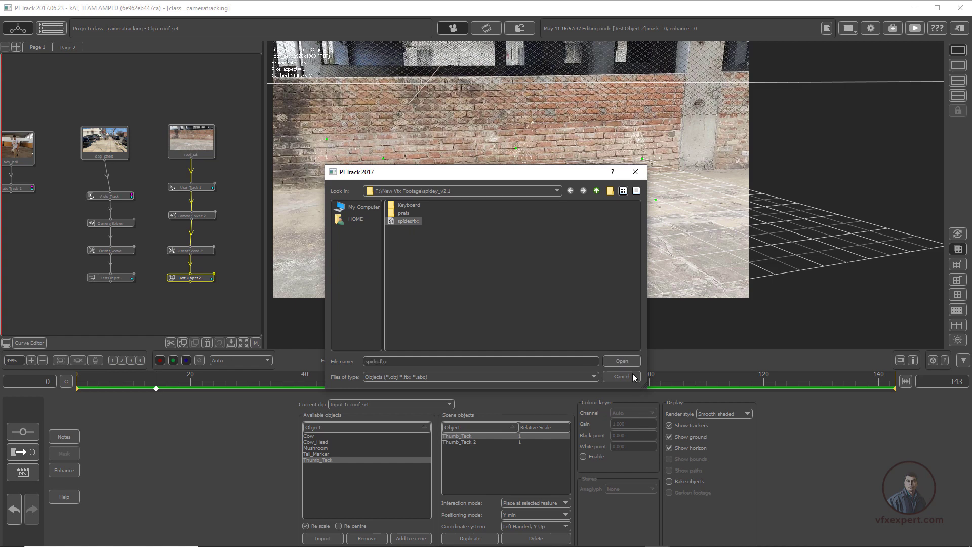
pyautogui.click(621, 361)
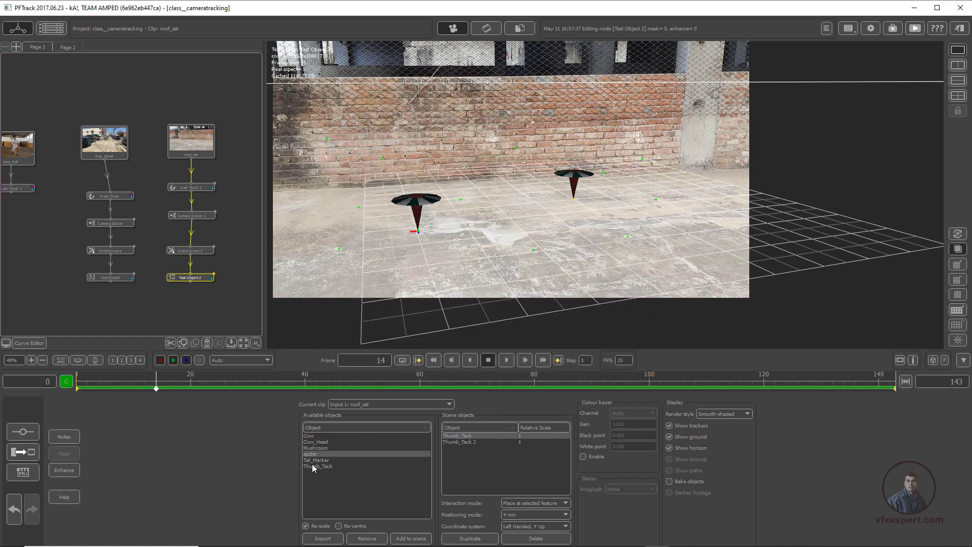
pyautogui.click(312, 455)
pyautogui.click(312, 455)
pyautogui.click(409, 539)
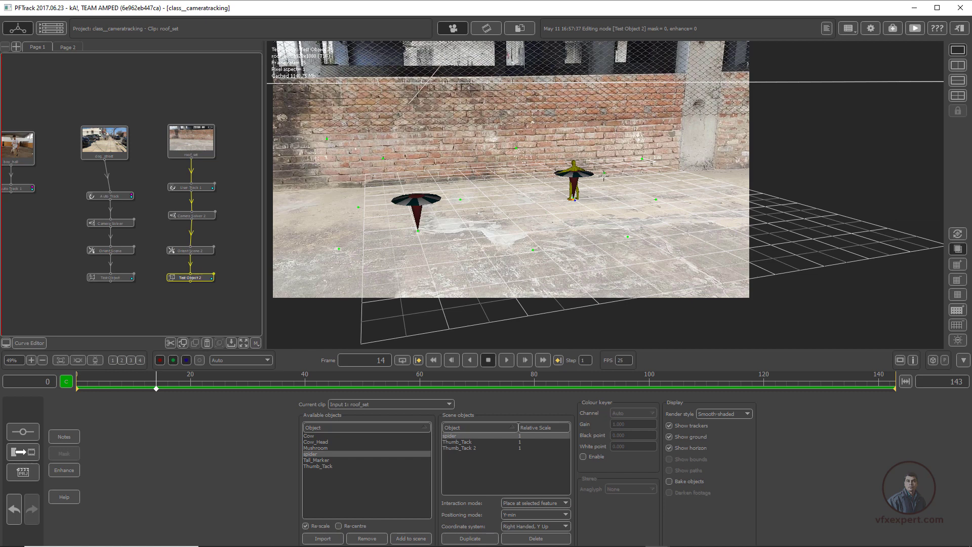
# Scale the spider figure up to a relative scale of about 3.57.
pyautogui.click(539, 504)
pyautogui.click(526, 487)
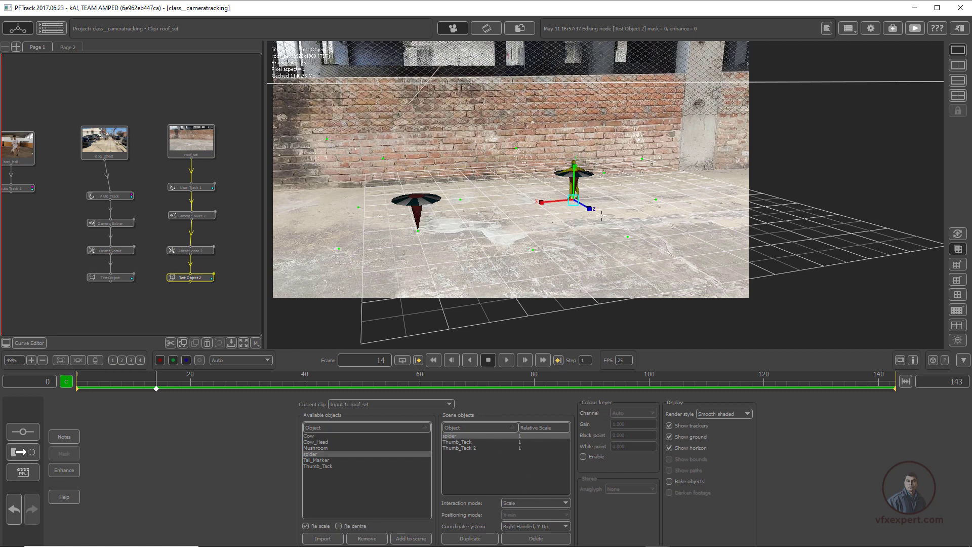
pyautogui.moveTo(588, 209); pyautogui.dragTo(608, 187)
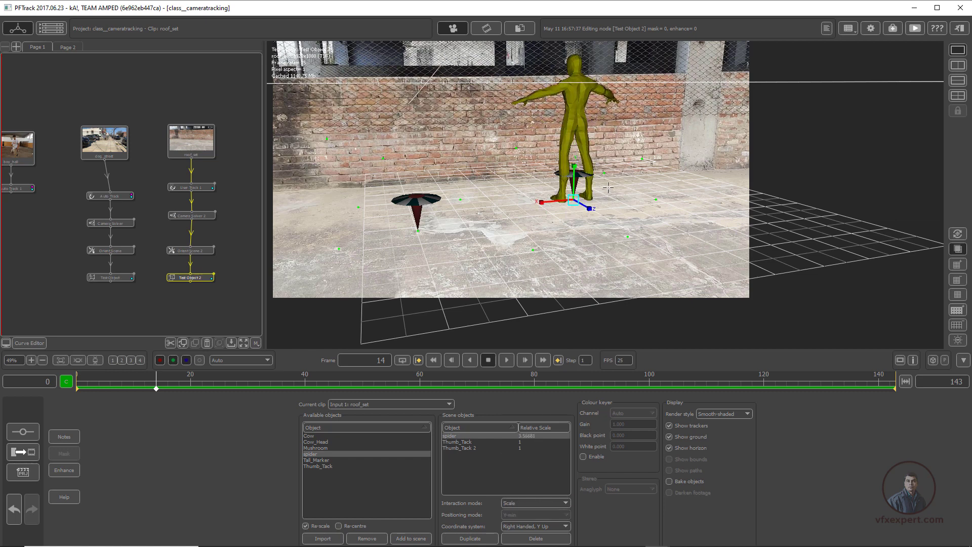
# Rotate the spider figure about its vertical axis so that it faces the camera.
pyautogui.click(554, 498)
pyautogui.click(523, 484)
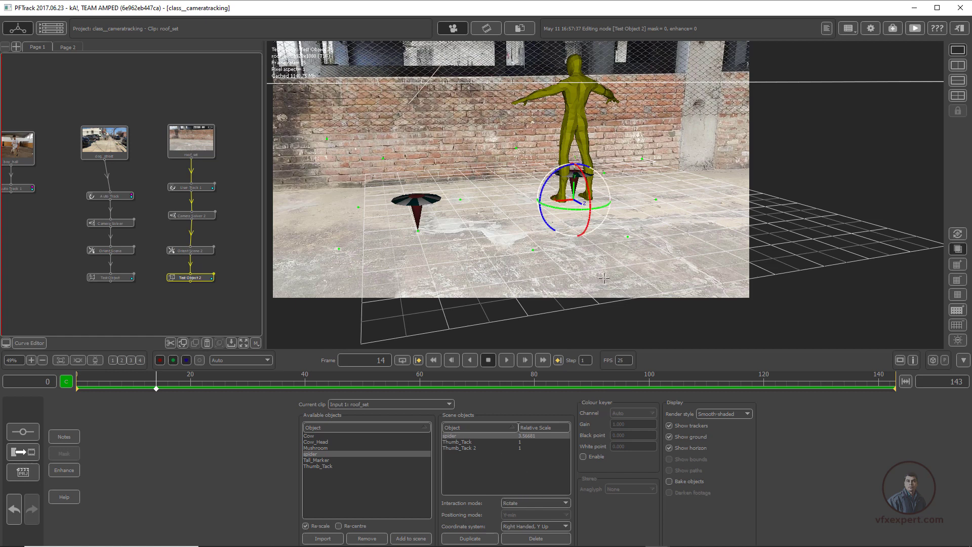
pyautogui.moveTo(559, 209); pyautogui.dragTo(610, 207)
pyautogui.moveTo(697, 226); pyautogui.dragTo(699, 228, button='right')
pyautogui.scroll(-3, 699, 229)
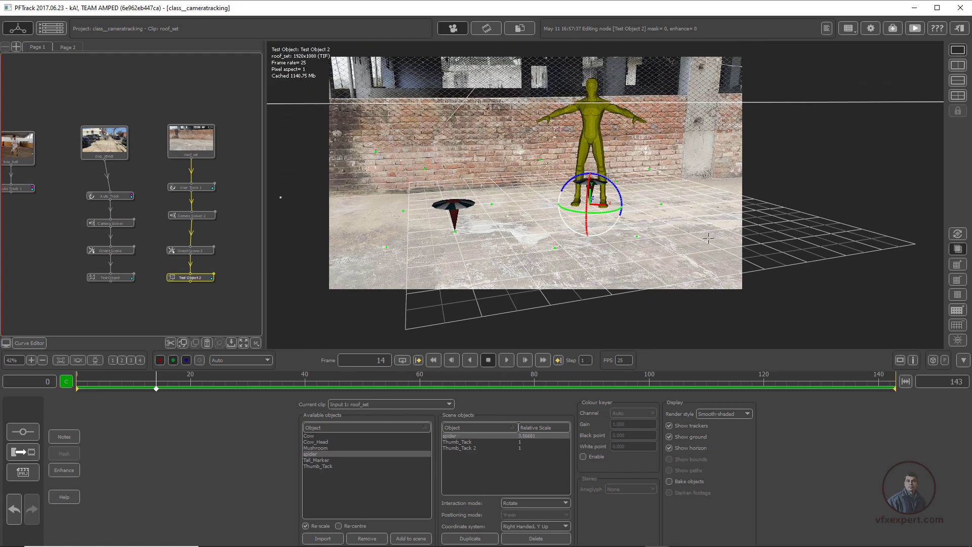
pyautogui.moveTo(703, 227); pyautogui.dragTo(771, 251, button='middle')
pyautogui.scroll(3, 771, 247)
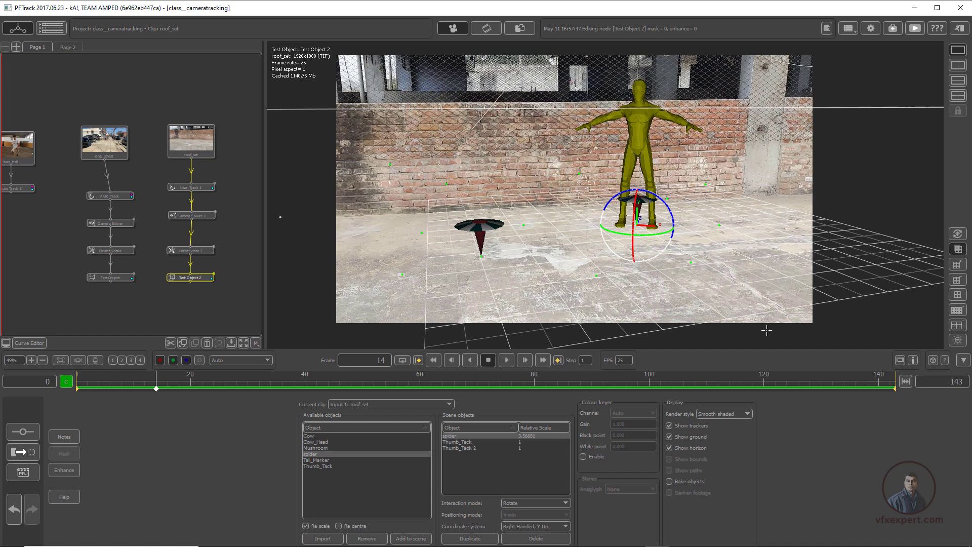
# Hide the trackers, ground and horizon, and set the spider's interaction mode to None.
pyautogui.click(669, 425)
pyautogui.click(669, 436)
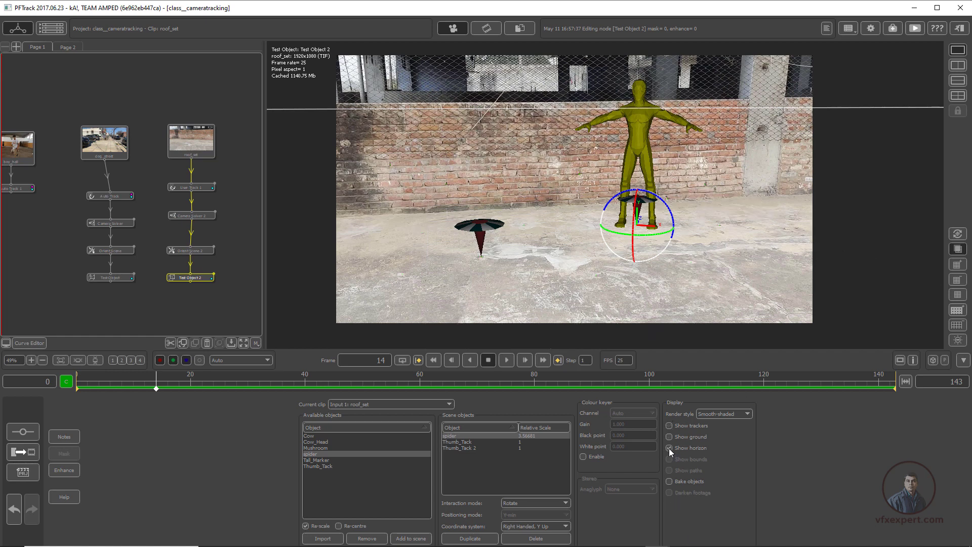
pyautogui.click(669, 447)
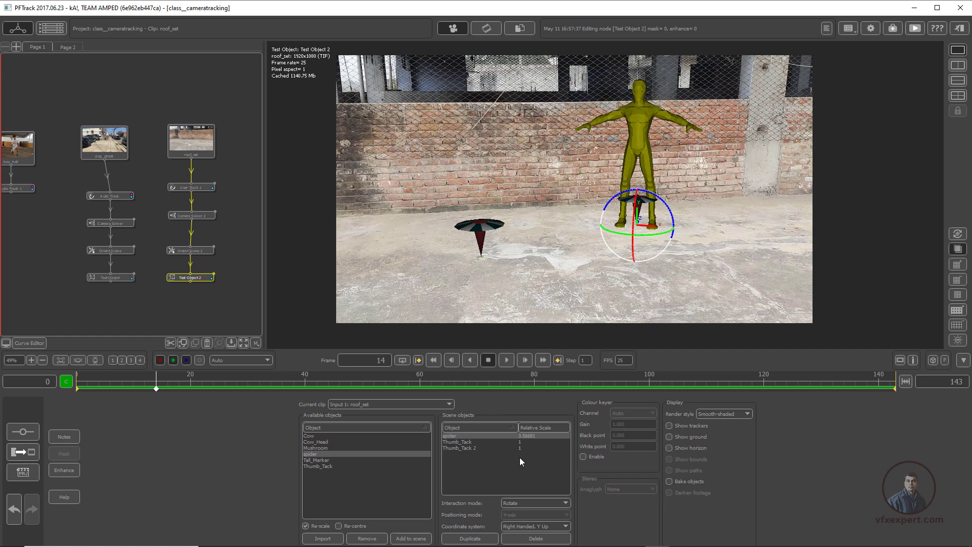
pyautogui.click(527, 502)
pyautogui.click(511, 458)
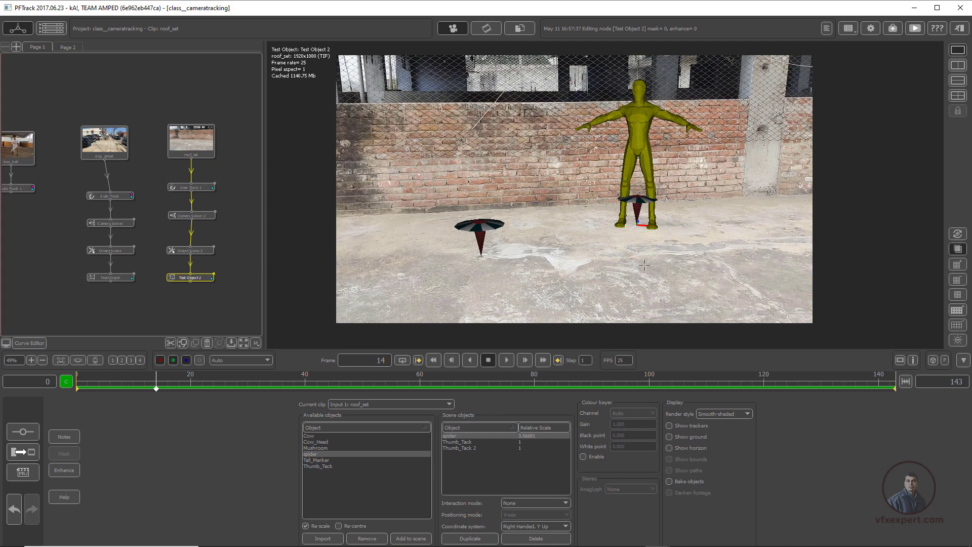
pyautogui.scroll(2, 643, 265)
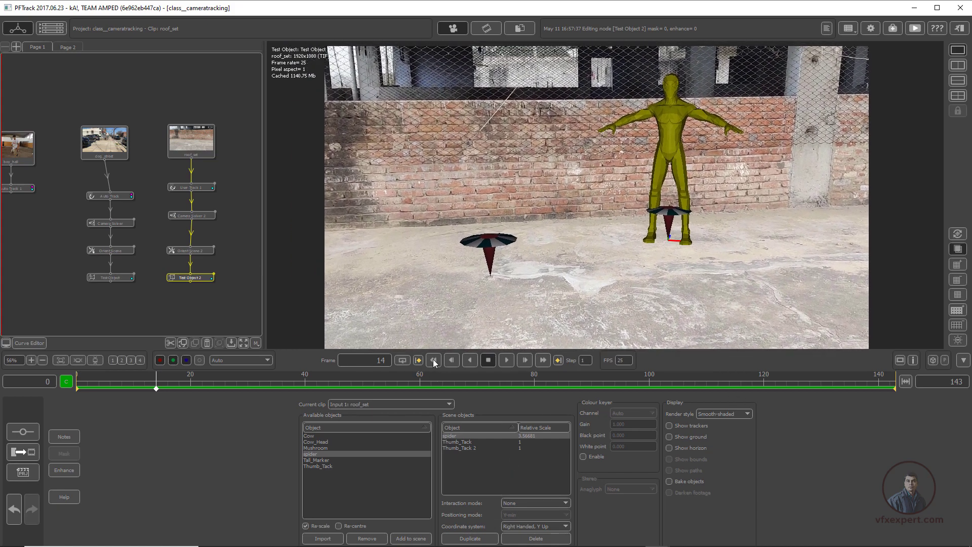
# Play the roof_set clip from its first frame to check how the figure sticks to the floor.
pyautogui.click(433, 360)
pyautogui.click(506, 360)
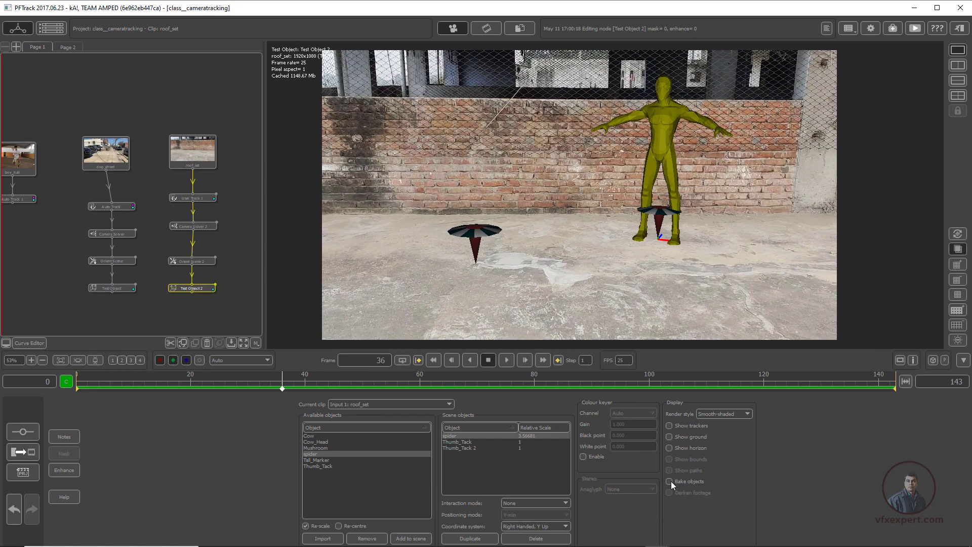
# Turn on Bake objects and show the trackers, ground and horizon.
pyautogui.click(670, 481)
pyautogui.click(670, 448)
pyautogui.click(669, 436)
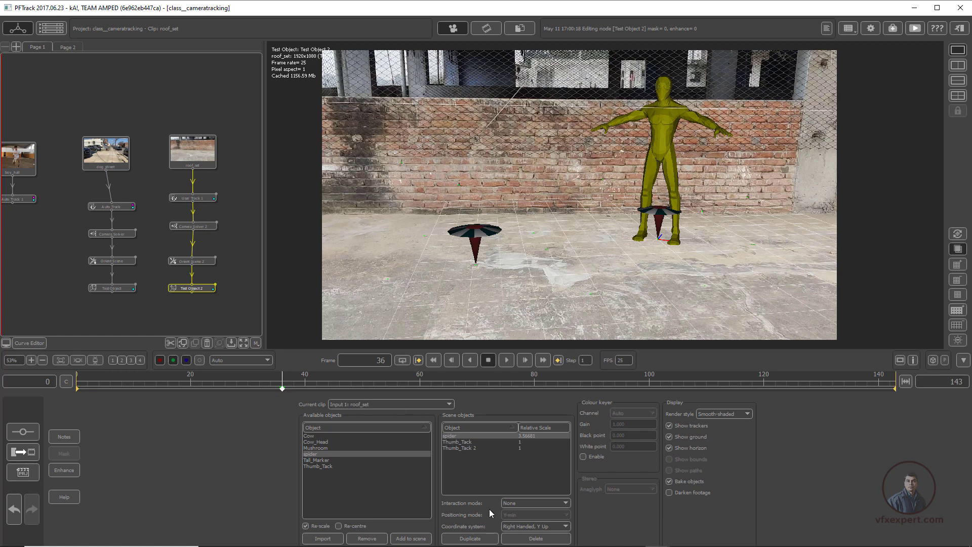
# Duplicate the spider figure and, at frame 61, place the selected one at a floor feature beside the left thumb tack using Y-min positioning.
pyautogui.click(487, 539)
pyautogui.click(551, 504)
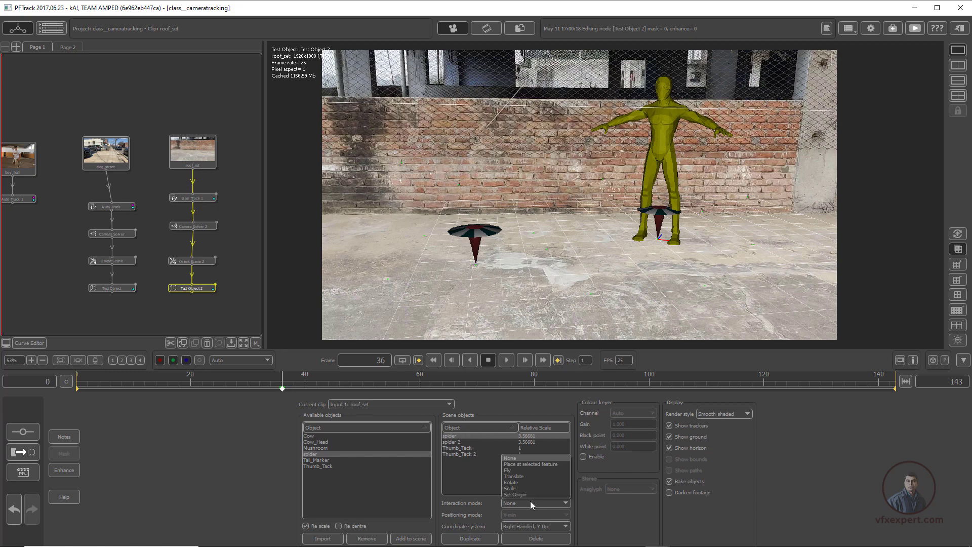
pyautogui.click(536, 468)
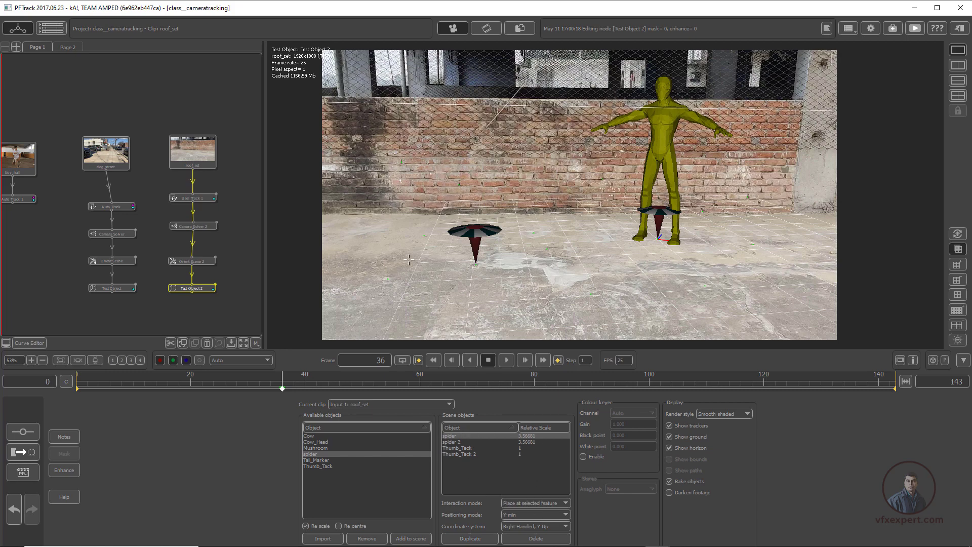
pyautogui.moveTo(428, 388)
pyautogui.mouseDown()
pyautogui.moveTo(577, 380)
pyautogui.moveTo(570, 371)
pyautogui.moveTo(425, 375)
pyautogui.mouseUp()
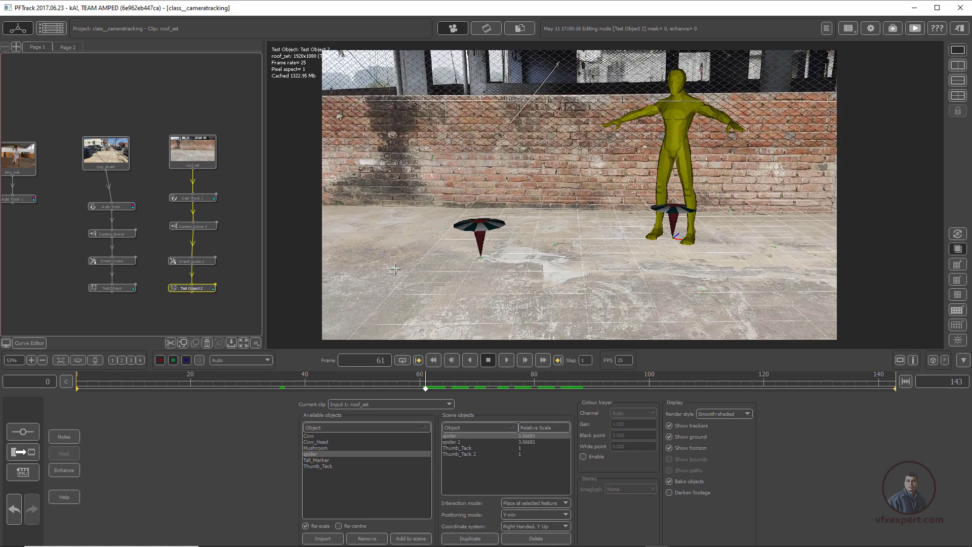
pyautogui.click(395, 269)
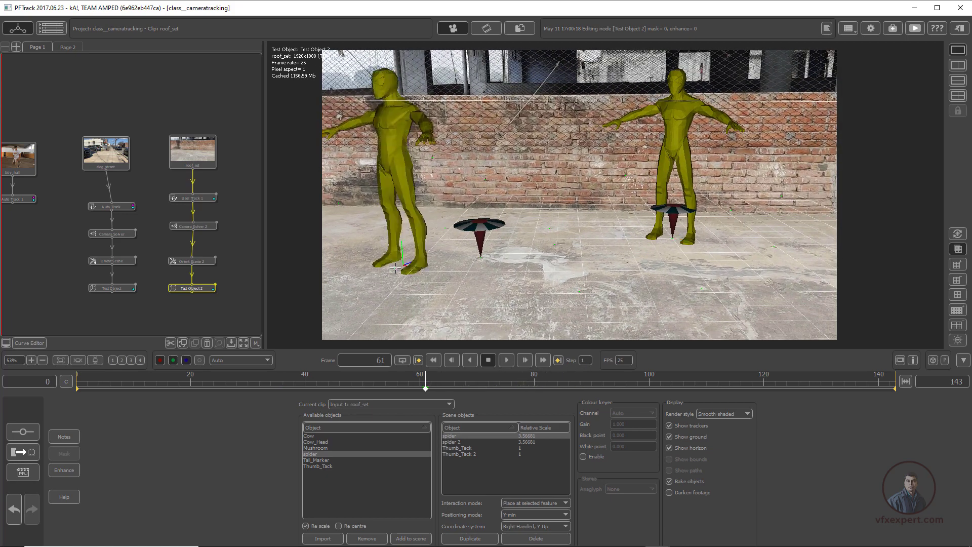
# Rotate the repositioned figure about its vertical axis to face the other figure, and set its interaction mode to None.
pyautogui.click(527, 502)
pyautogui.click(528, 478)
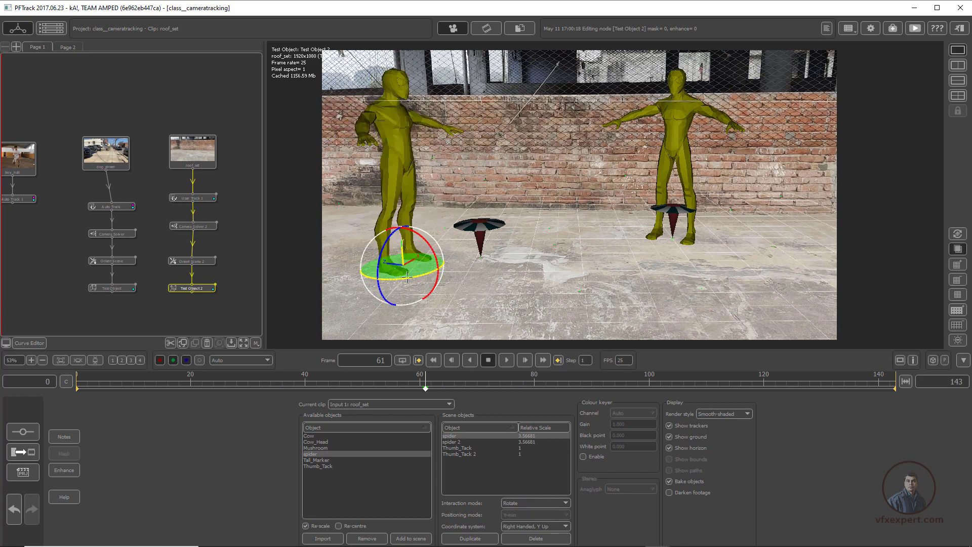
pyautogui.click(557, 502)
pyautogui.click(511, 459)
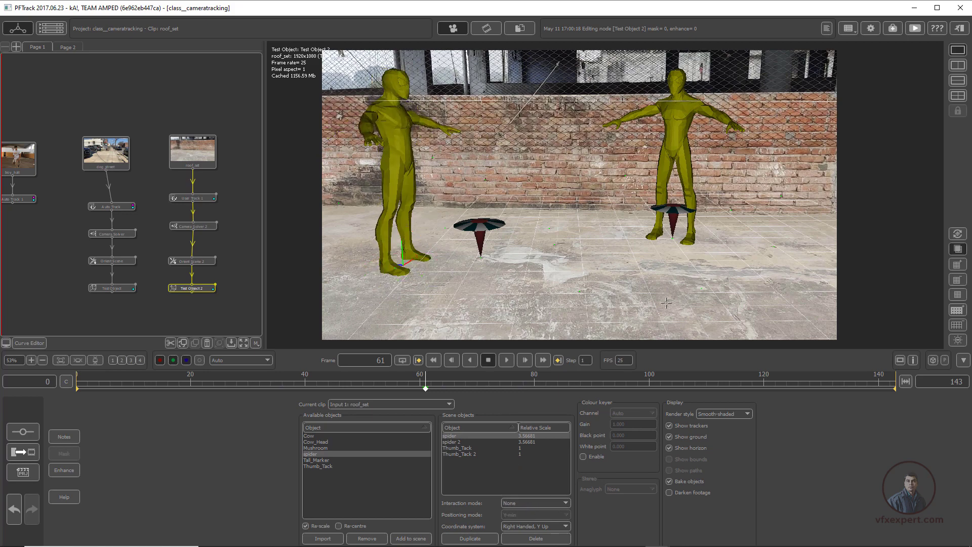
# Hide the trackers, ground and horizon, turn off Bake objects, and scrub through the clip to check both figures.
pyautogui.click(203, 383)
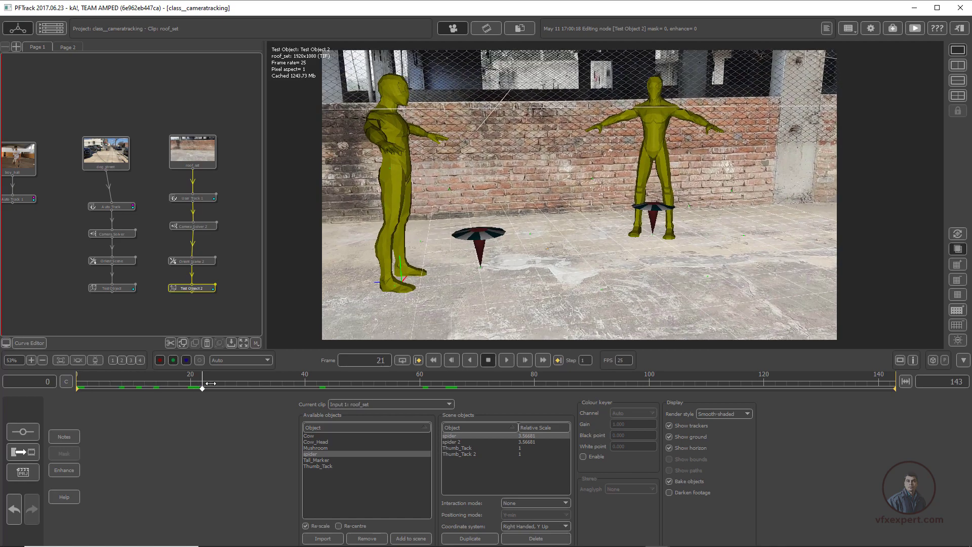
pyautogui.moveTo(210, 383); pyautogui.dragTo(562, 383)
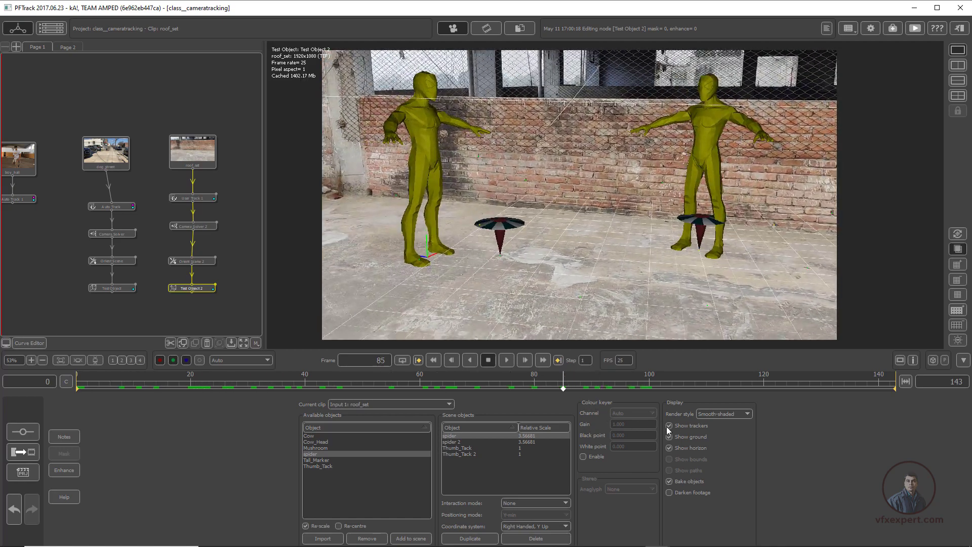
pyautogui.click(668, 425)
pyautogui.click(669, 436)
pyautogui.click(669, 448)
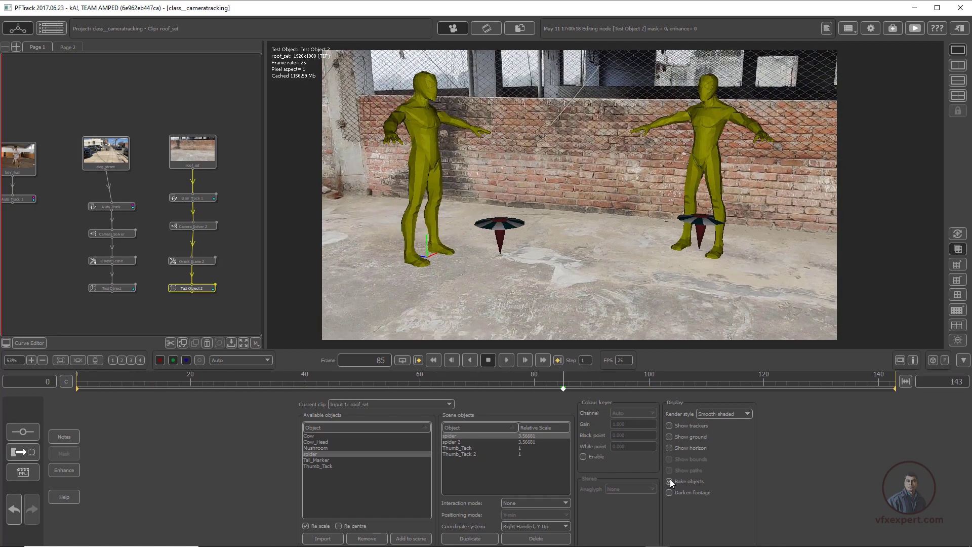
pyautogui.click(670, 480)
pyautogui.moveTo(562, 385); pyautogui.dragTo(415, 374)
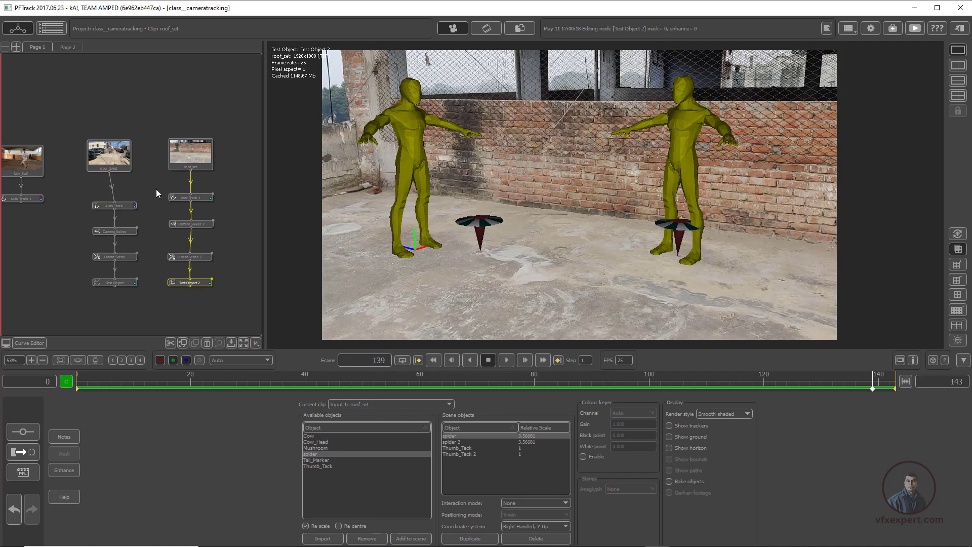
# Copy the dog_street clip and its Auto Track node from Page 1 onto a new node page.
pyautogui.scroll(2, 156, 189)
pyautogui.moveTo(141, 211); pyautogui.dragTo(210, 205, button='middle')
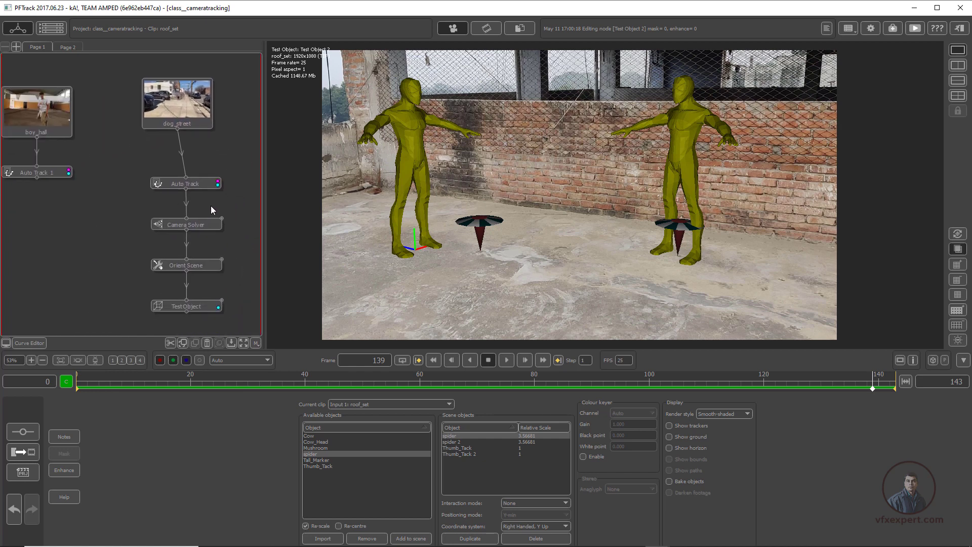
pyautogui.moveTo(181, 104); pyautogui.dragTo(186, 109)
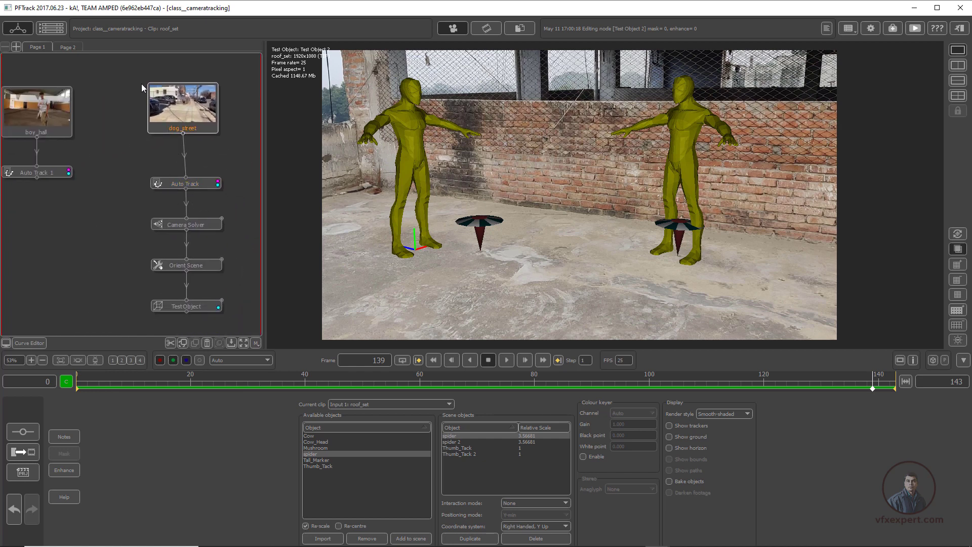
pyautogui.moveTo(133, 65); pyautogui.dragTo(239, 198)
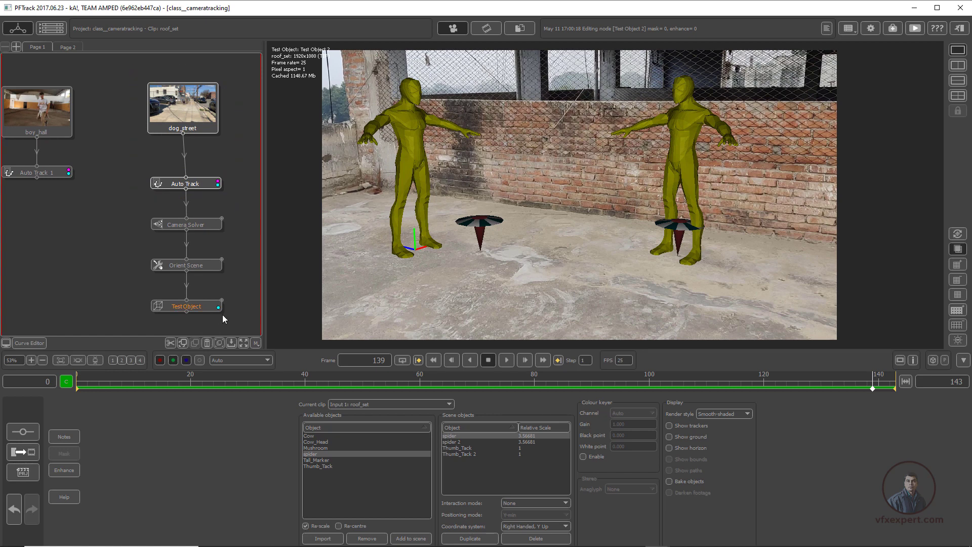
pyautogui.click(190, 184)
pyautogui.click(16, 47)
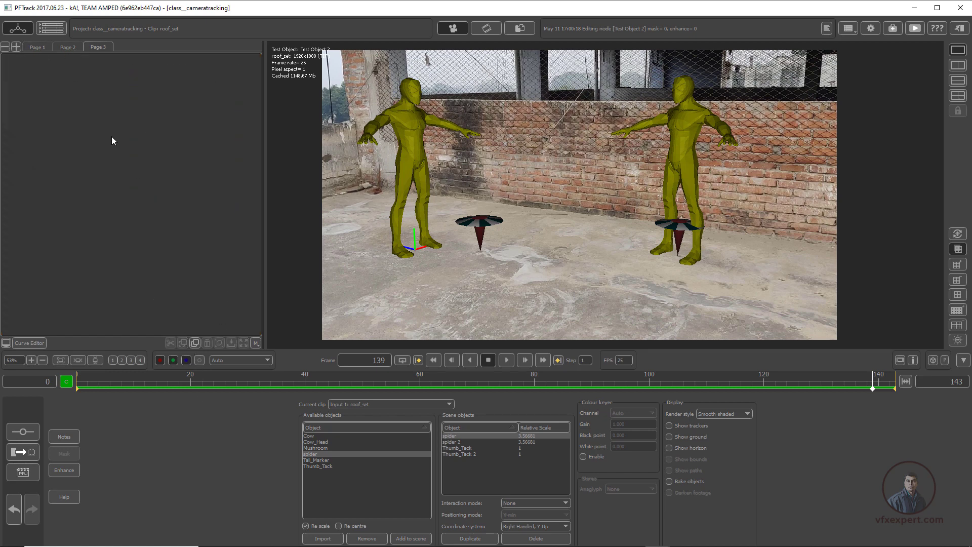
pyautogui.click(196, 343)
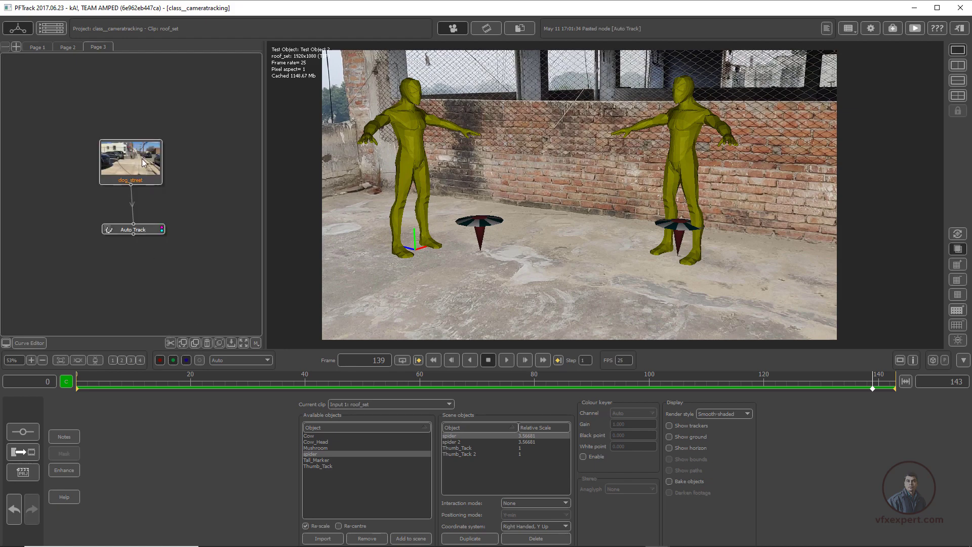
# Open the copied Auto Track node and scrub the dog_street clip to examine its trackers and the masked dog area.
pyautogui.doubleClick(137, 205)
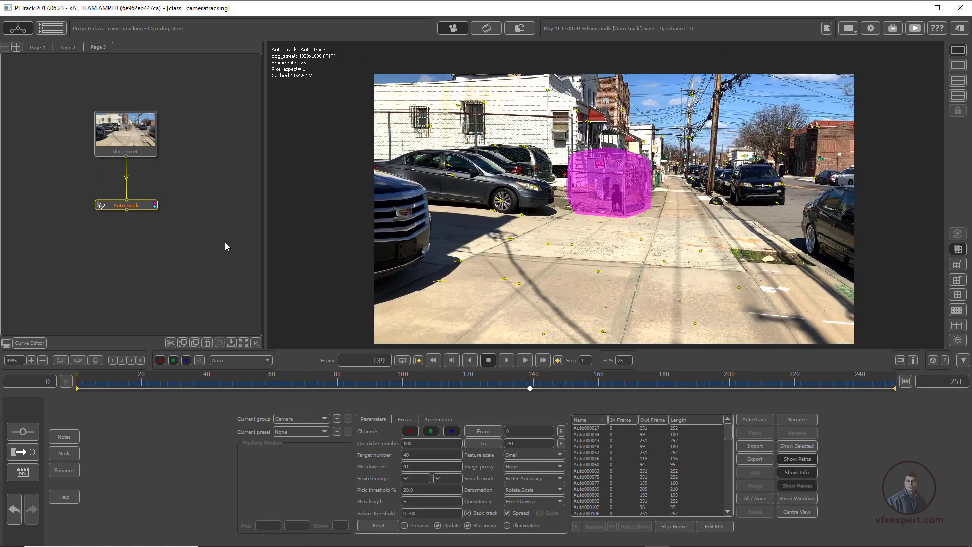
pyautogui.moveTo(388, 385); pyautogui.dragTo(489, 375)
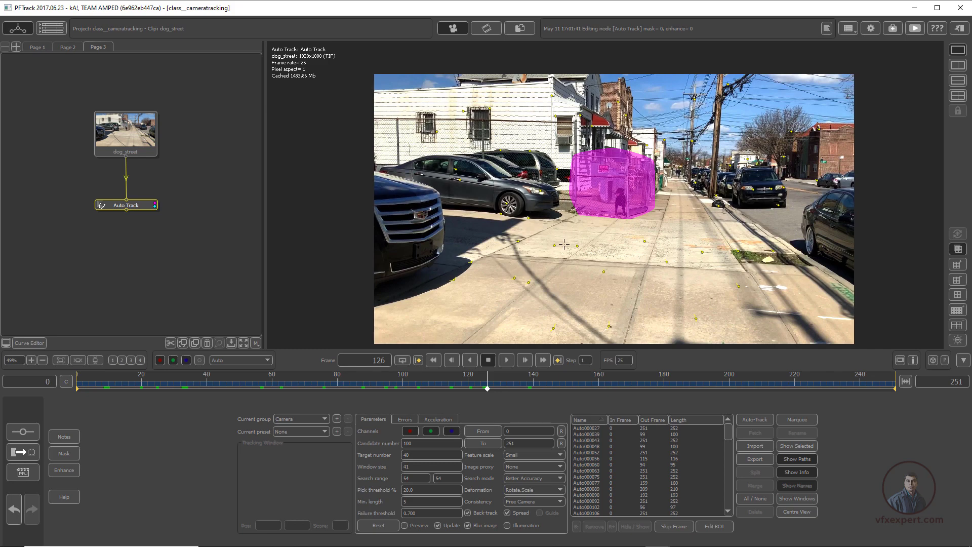
pyautogui.scroll(3, 564, 244)
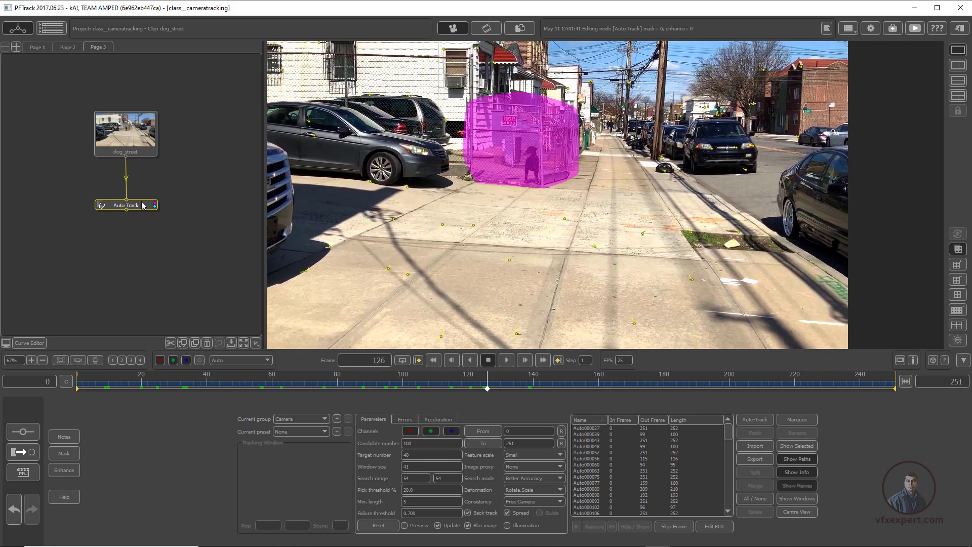
# Add a User Track node connected beneath the Auto Track node in the dog_street tree.
pyautogui.moveTo(133, 208); pyautogui.dragTo(131, 194)
pyautogui.rightClick(130, 190)
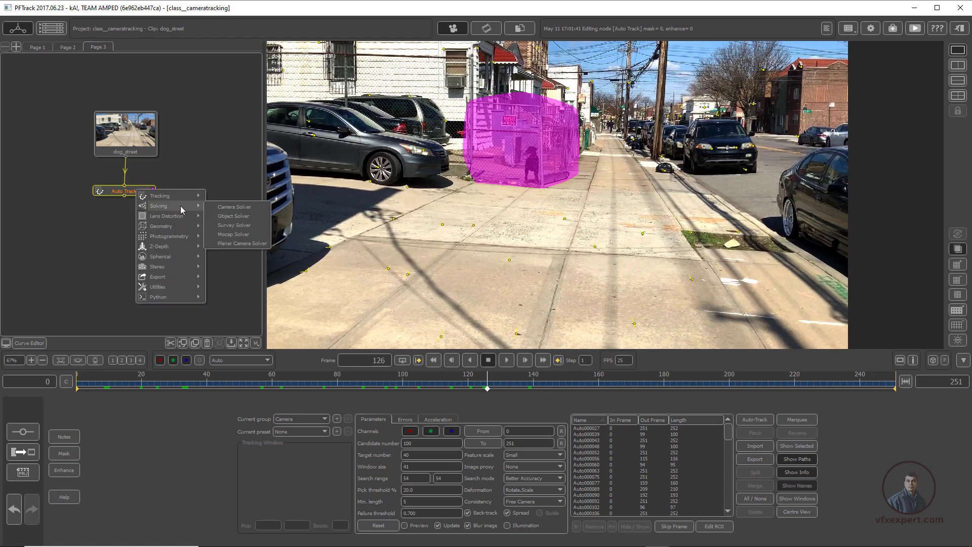
pyautogui.moveTo(156, 194)
pyautogui.click(223, 204)
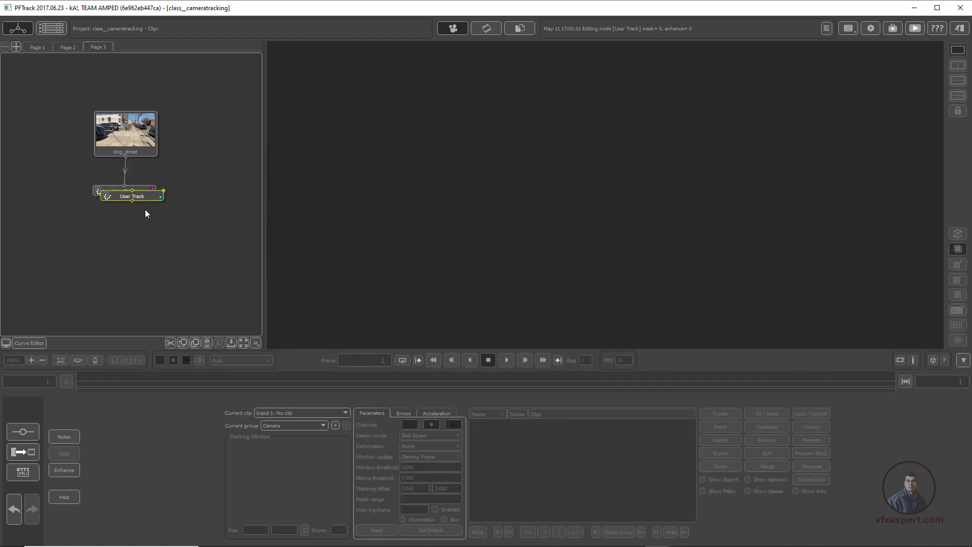
pyautogui.click(128, 228)
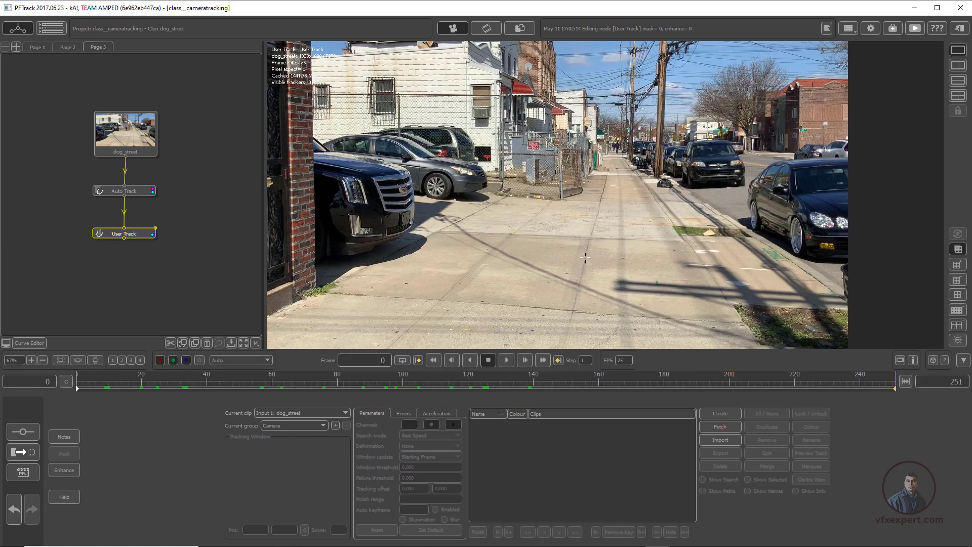
# Create a tracker at frame 0 on the crossing of the sidewalk joints, centre it on the joint and enlarge its tracking windows.
pyautogui.scroll(4, 585, 258)
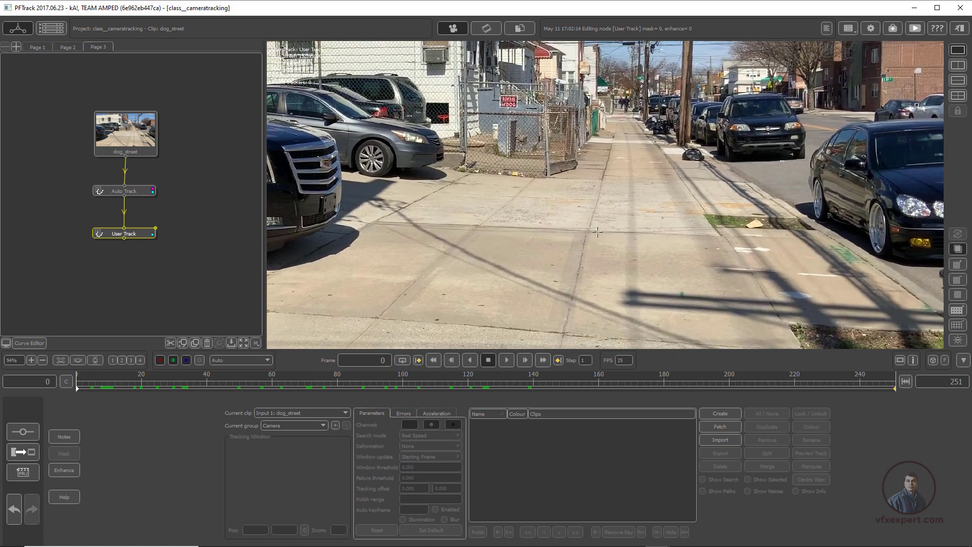
pyautogui.click(719, 414)
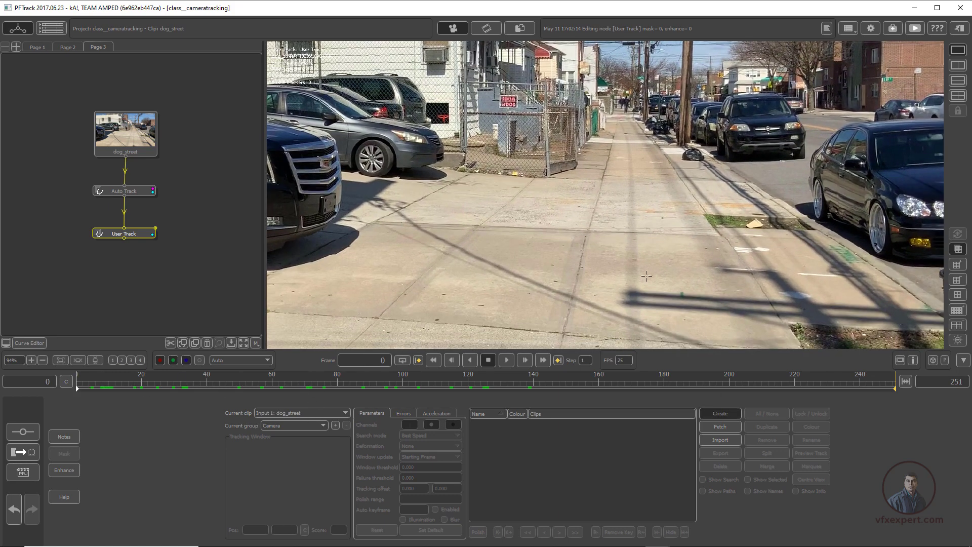
pyautogui.click(587, 231)
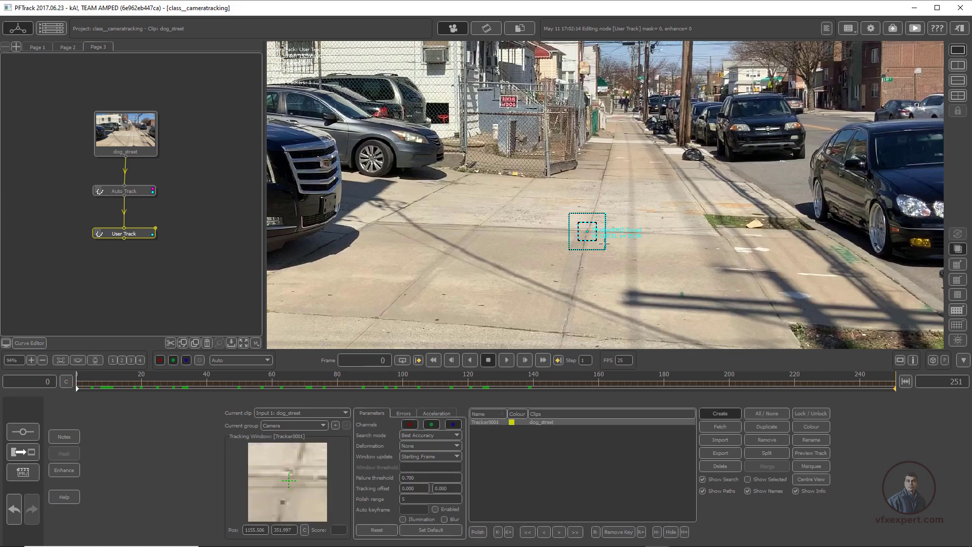
pyautogui.moveTo(312, 499); pyautogui.dragTo(311, 499)
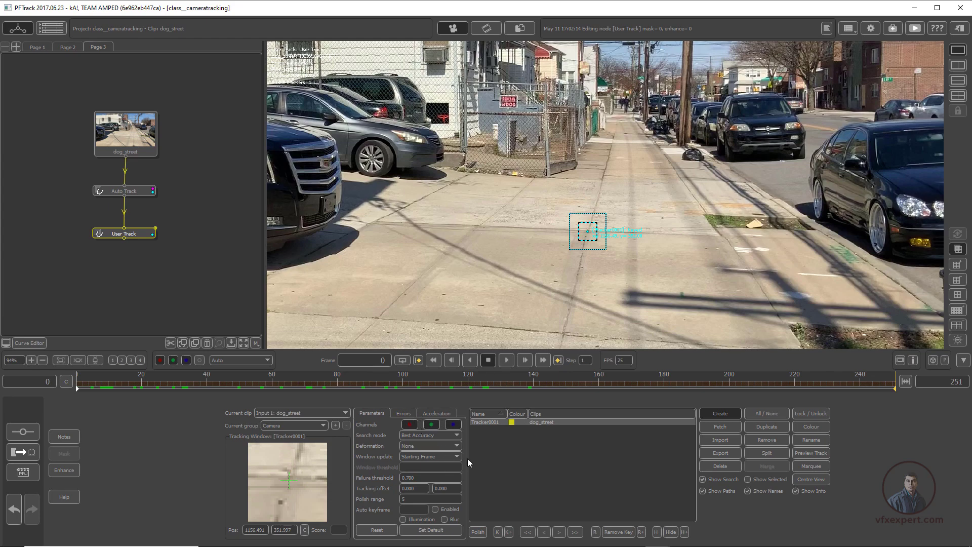
pyautogui.moveTo(607, 251)
pyautogui.mouseDown()
pyautogui.moveTo(621, 258)
pyautogui.moveTo(601, 244)
pyautogui.mouseUp()
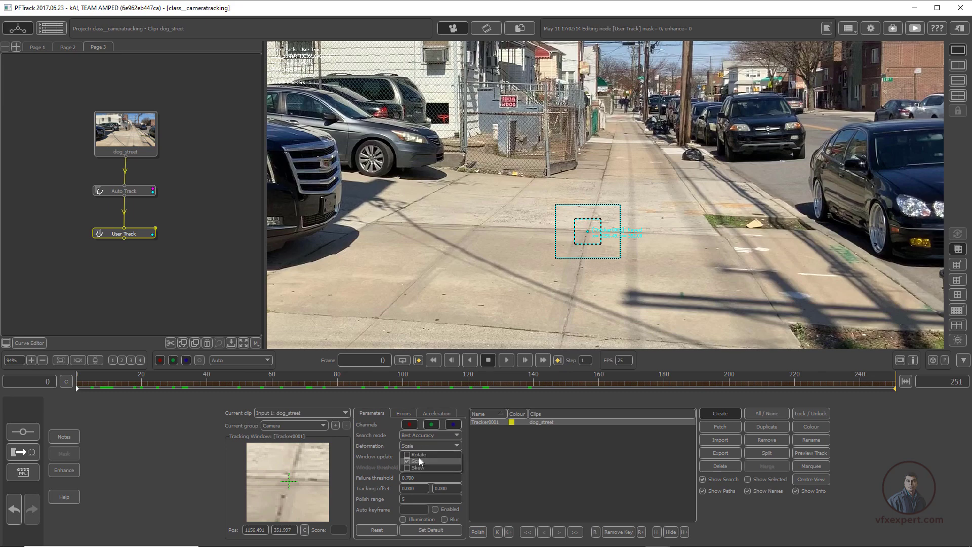
# Set the tracker's deformation to Rotate and Scale and its window update to Every Frame, and track it forward to frame 251.
pyautogui.click(420, 461)
pyautogui.click(418, 454)
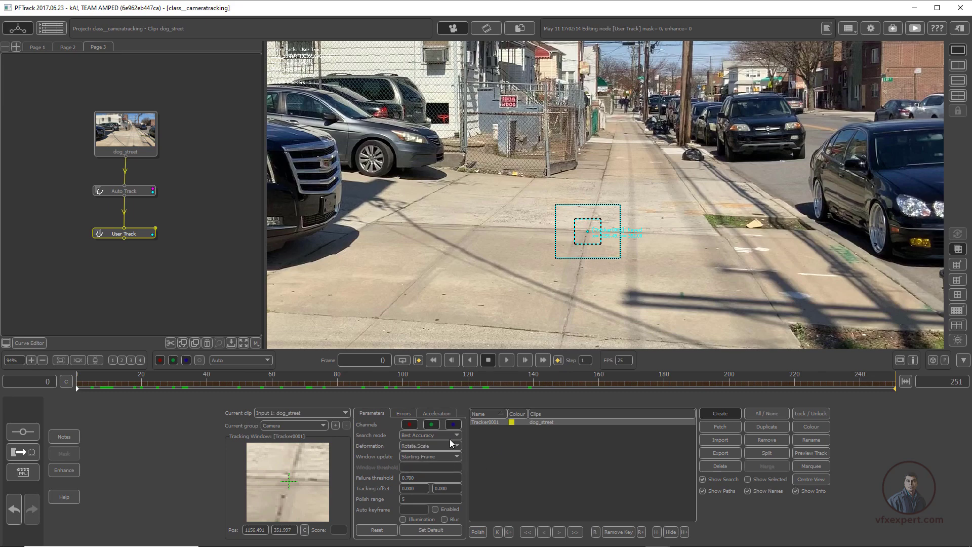
pyautogui.click(430, 456)
pyautogui.click(430, 470)
pyautogui.click(576, 531)
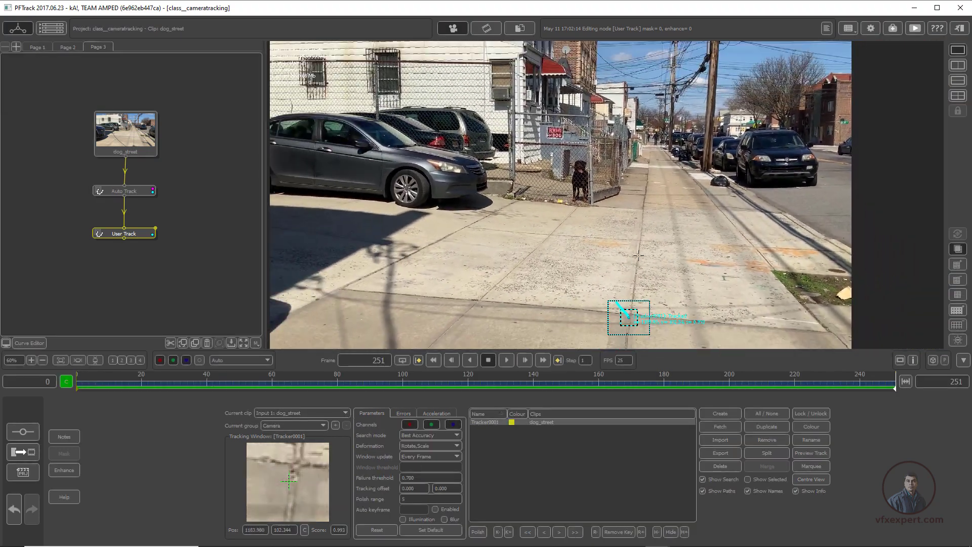
# Back at frame 0, create a second tracker on the sidewalk crack crossing nearer the camera, centre it and enlarge its tracking windows.
pyautogui.moveTo(638, 255); pyautogui.dragTo(635, 259, button='right')
pyautogui.moveTo(508, 382); pyautogui.dragTo(184, 434)
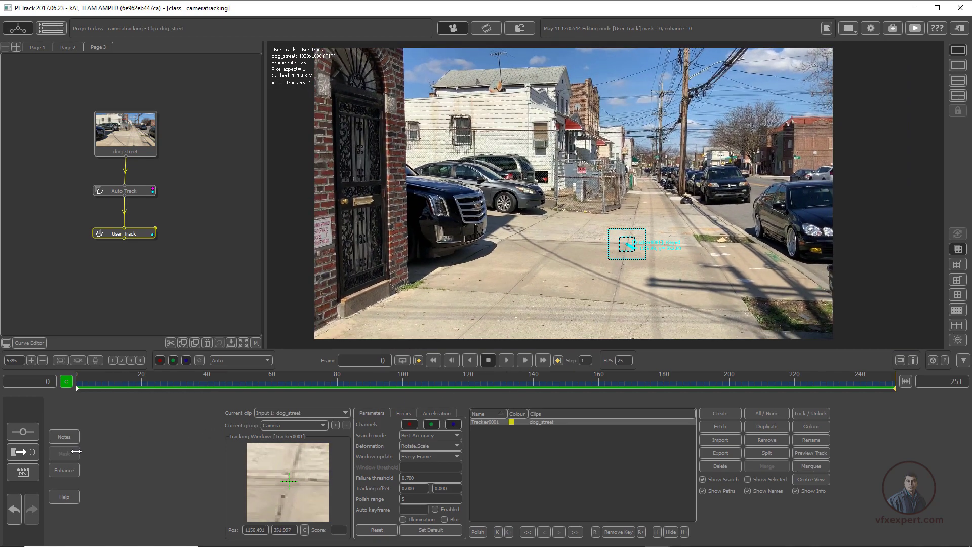
pyautogui.moveTo(661, 293); pyautogui.dragTo(578, 314, button='right')
pyautogui.moveTo(578, 314); pyautogui.dragTo(577, 273, button='middle')
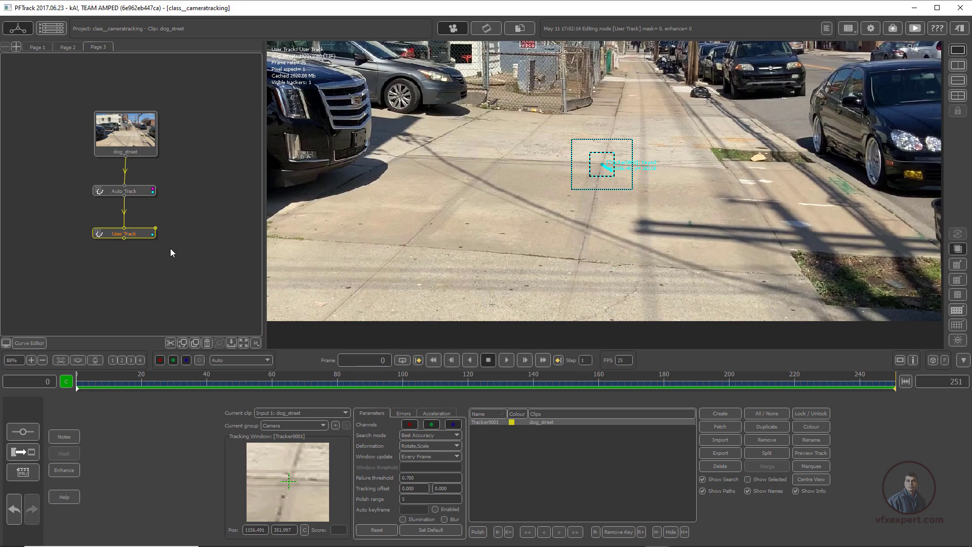
pyautogui.click(721, 413)
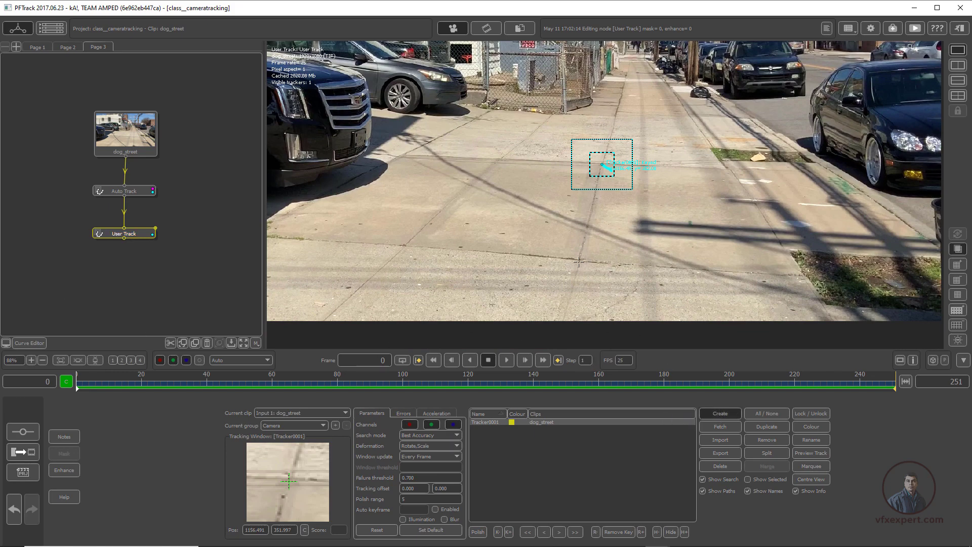
pyautogui.click(578, 260)
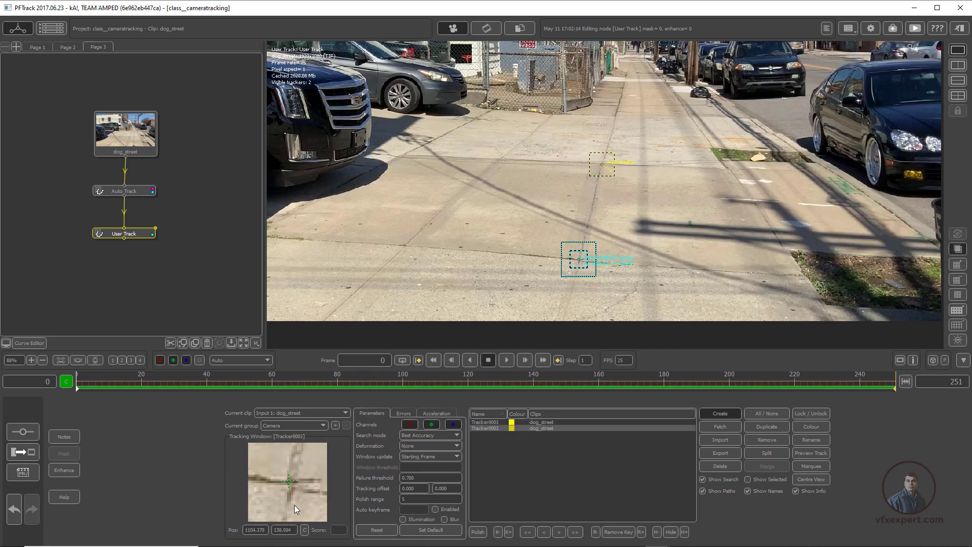
pyautogui.moveTo(294, 505); pyautogui.dragTo(294, 504)
pyautogui.moveTo(587, 268); pyautogui.dragTo(592, 270)
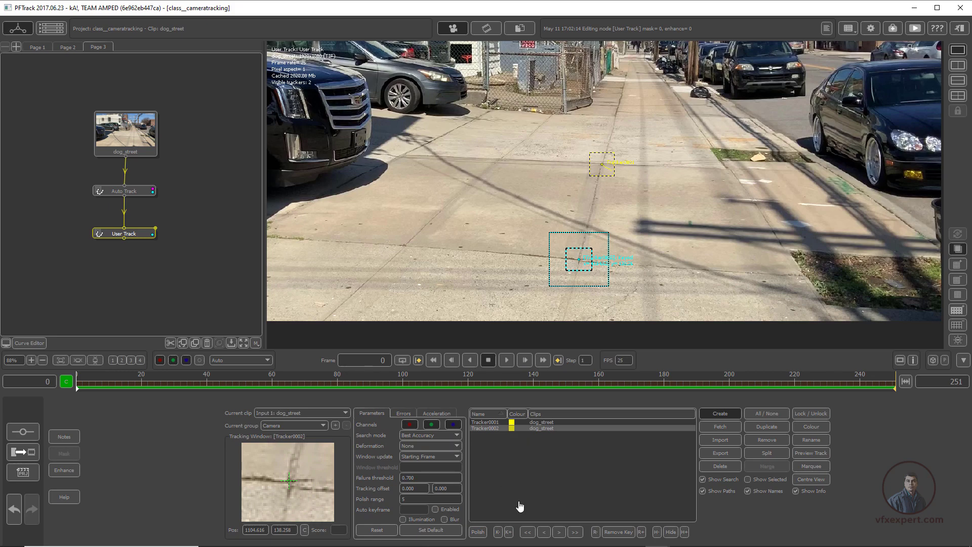
# Set the second tracker's deformation to Rotate and Scale, and track it forward from frame 0.
pyautogui.click(440, 445)
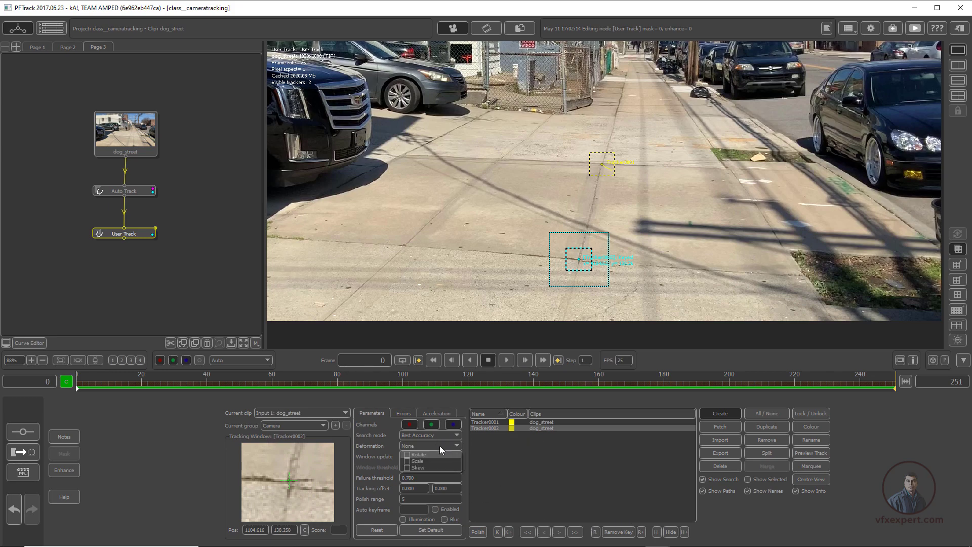
pyautogui.click(420, 463)
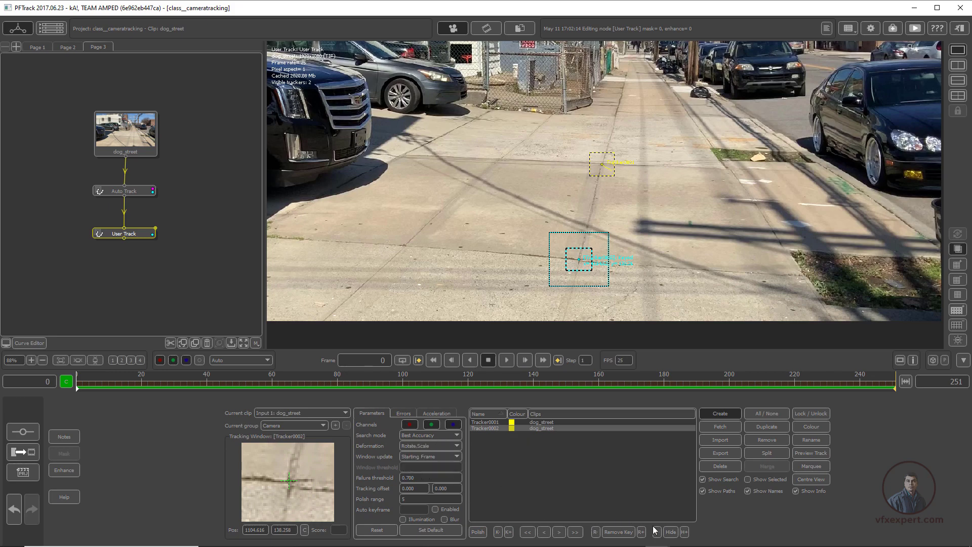
pyautogui.click(574, 531)
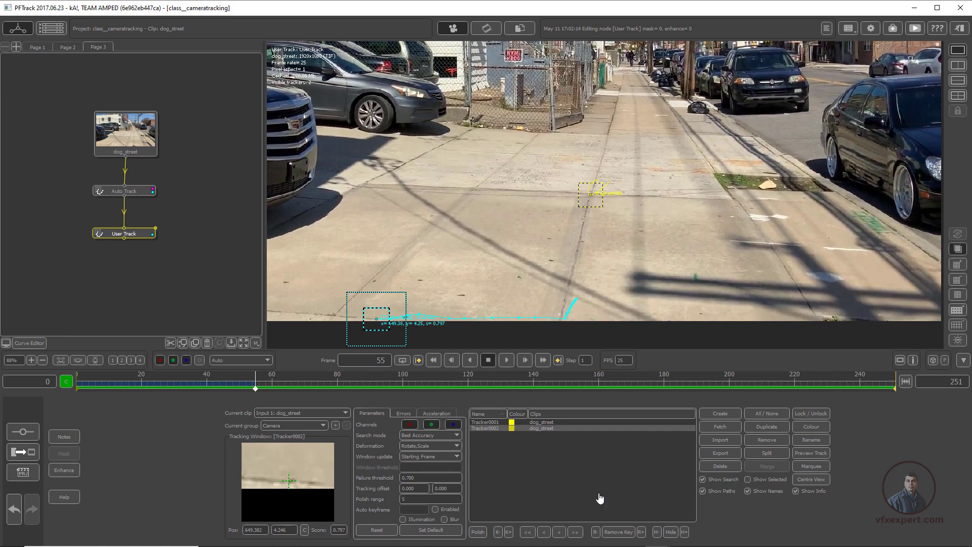
# Remove the second tracker's path after frame 43, where its crossing leaves the picture, and return to frame 0.
pyautogui.moveTo(259, 387); pyautogui.dragTo(217, 395)
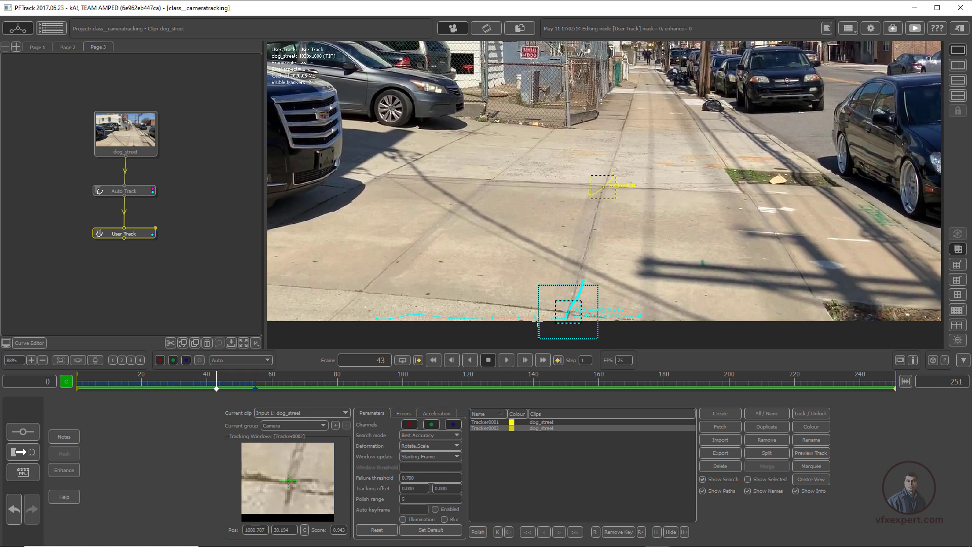
pyautogui.click(640, 532)
pyautogui.moveTo(216, 390)
pyautogui.mouseDown()
pyautogui.moveTo(163, 391)
pyautogui.moveTo(145, 405)
pyautogui.moveTo(216, 408)
pyautogui.mouseUp()
pyautogui.moveTo(217, 389)
pyautogui.mouseDown()
pyautogui.moveTo(291, 391)
pyautogui.moveTo(213, 400)
pyautogui.mouseUp()
pyautogui.moveTo(216, 389); pyautogui.dragTo(29, 417)
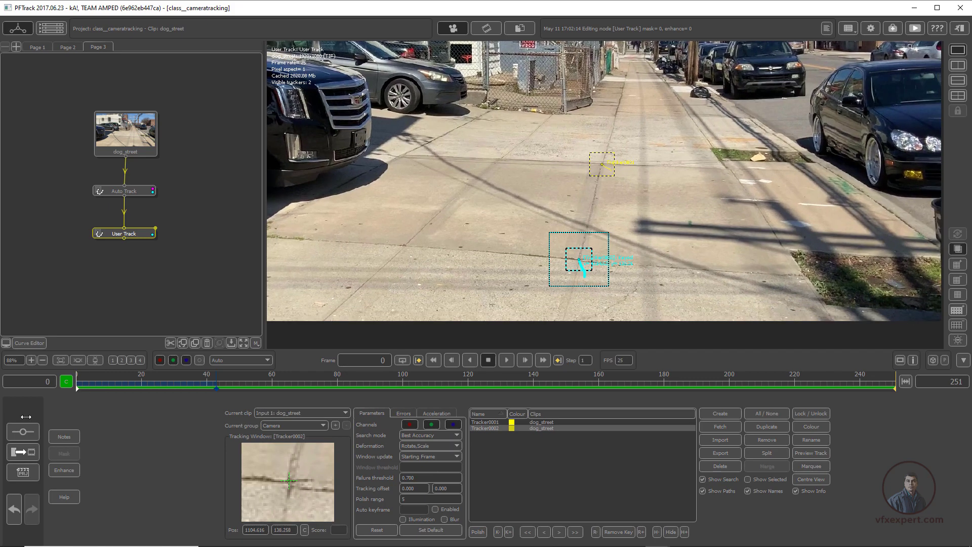
# Add a Camera Solver node connected beneath the User Track node and solve the camera and all trackers.
pyautogui.rightClick(148, 234)
pyautogui.moveTo(176, 253)
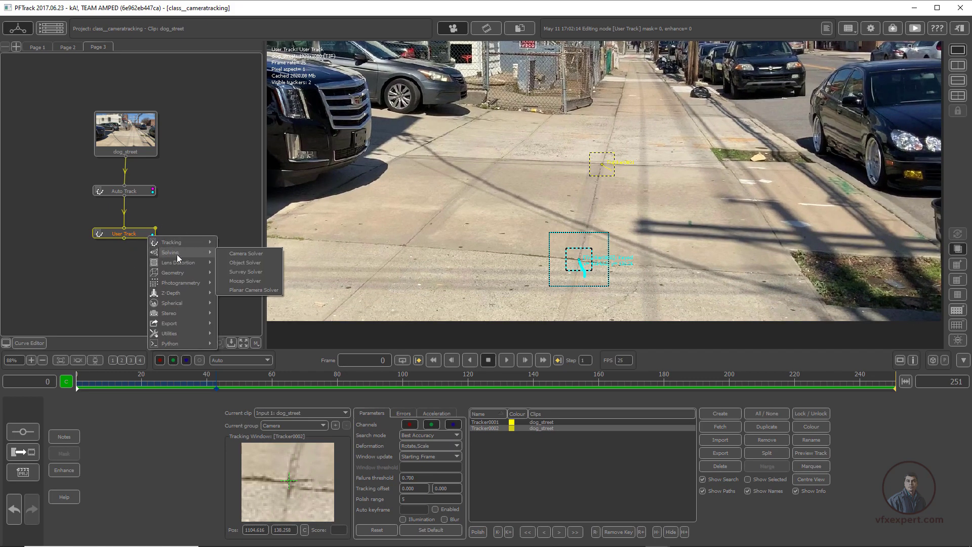
pyautogui.click(251, 257)
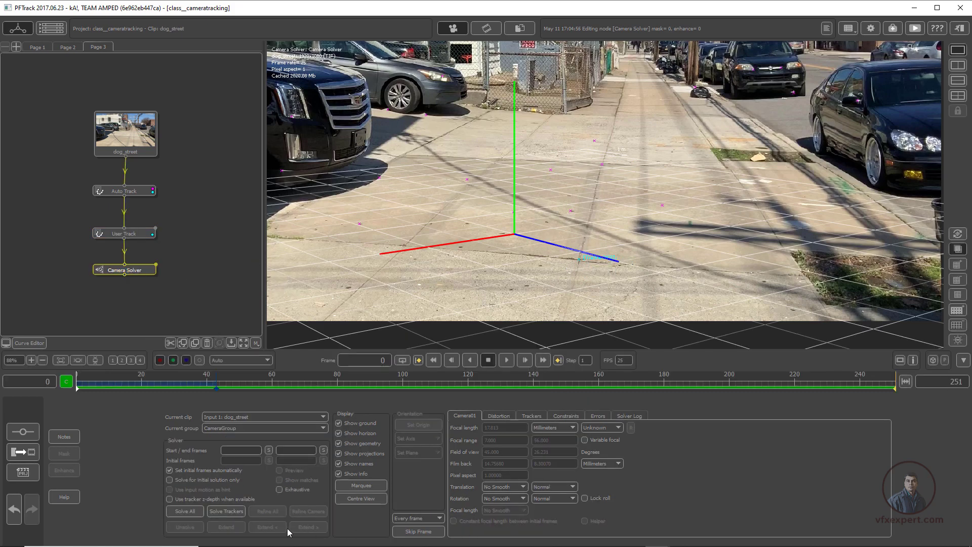
pyautogui.click(185, 511)
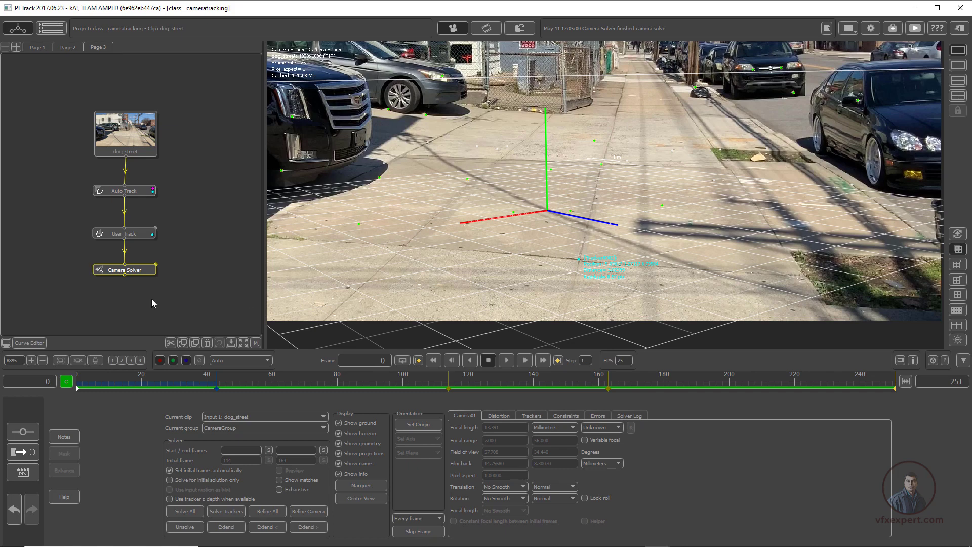
# Add an Orient Scene node beneath the Camera Solver and set the scene origin at the tracker on the farther sidewalk joint crossing.
pyautogui.rightClick(145, 277)
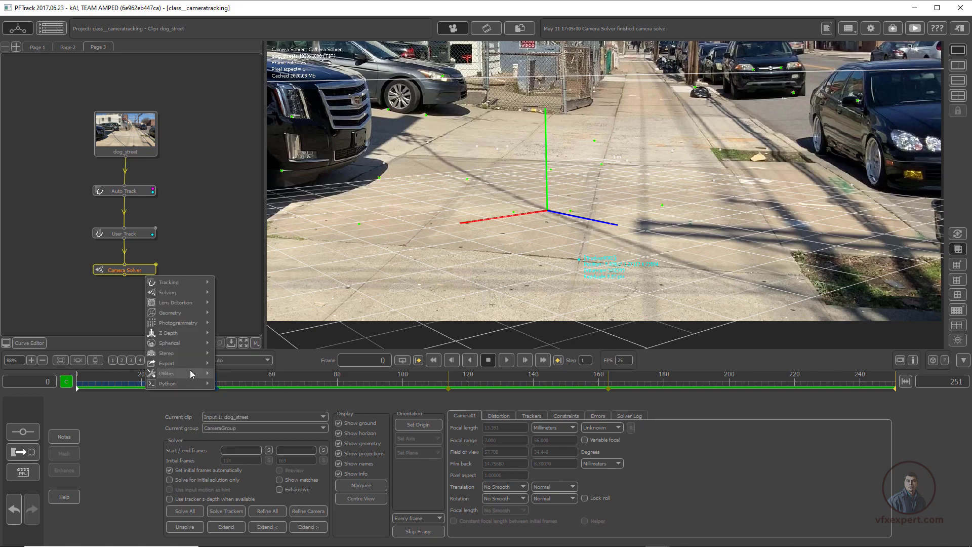
pyautogui.moveTo(190, 372)
pyautogui.click(241, 394)
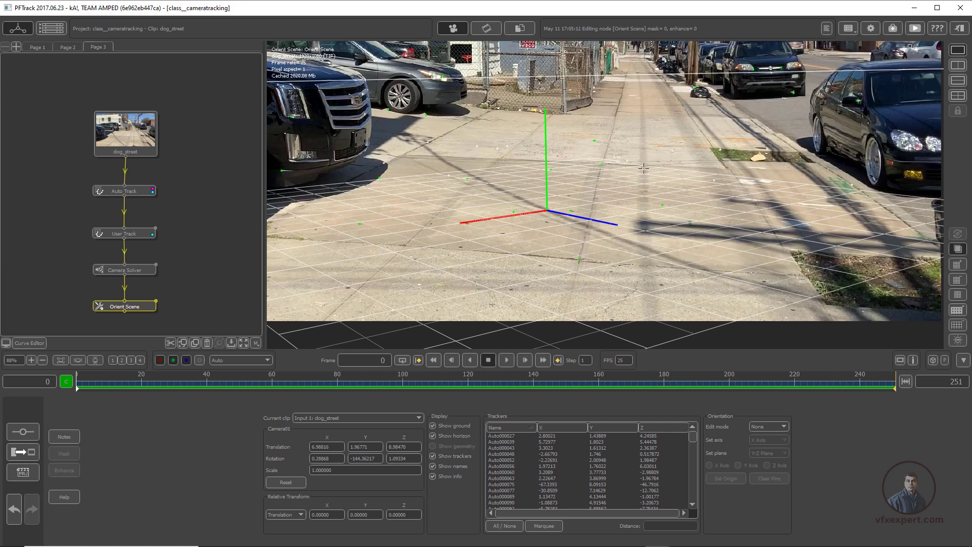
pyautogui.scroll(2, 643, 167)
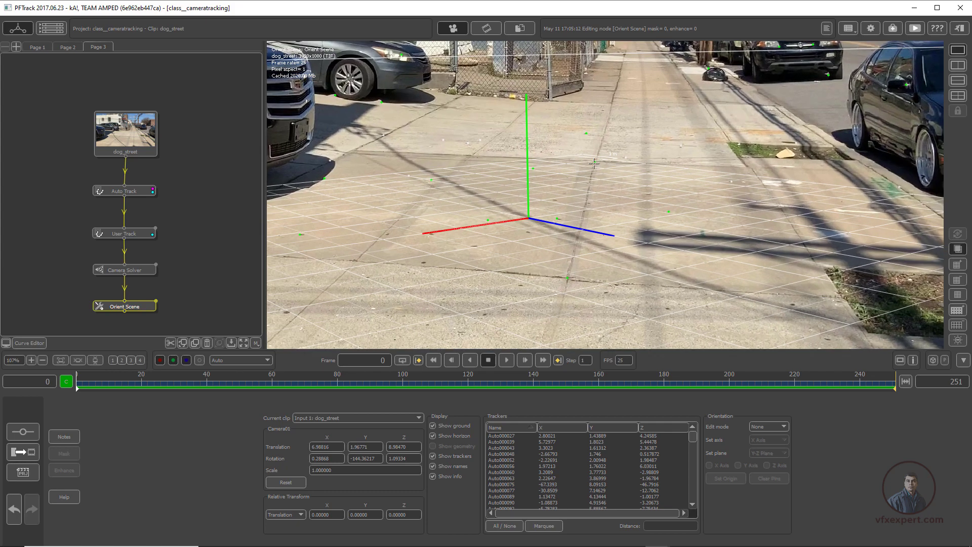
pyautogui.click(595, 161)
pyautogui.click(724, 481)
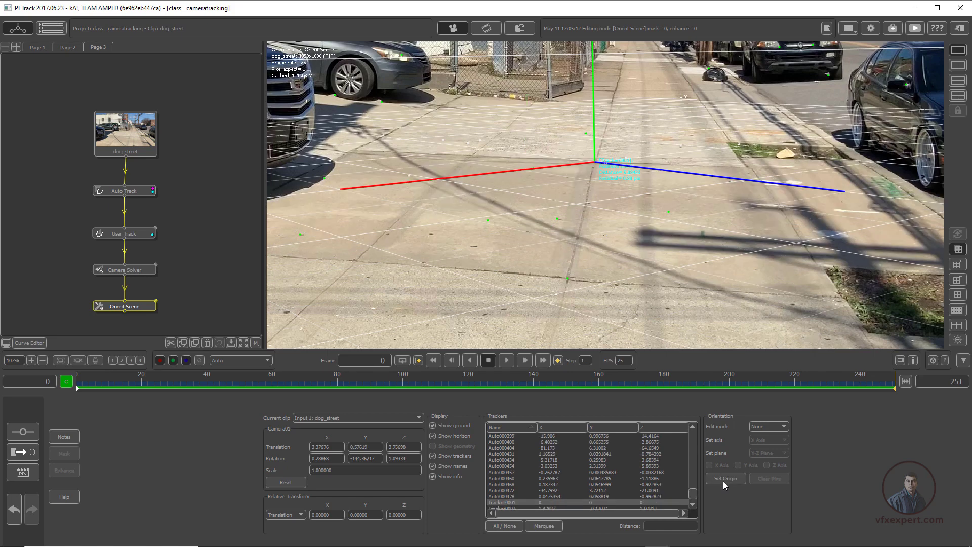
# Rotate the scene so its ground axes line up with the sidewalk joints, set the edit mode back to None, and check at frame 48.
pyautogui.click(773, 426)
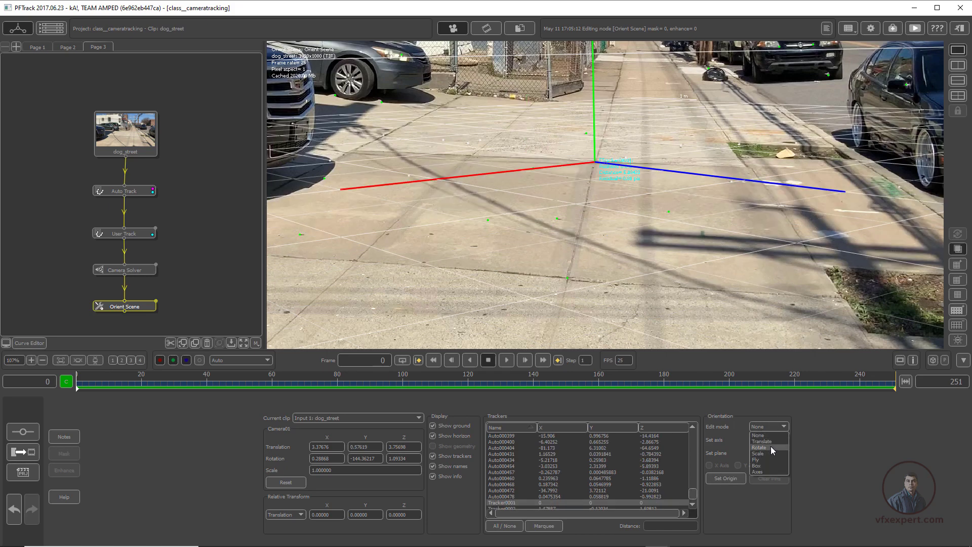
pyautogui.click(771, 446)
pyautogui.moveTo(620, 170)
pyautogui.mouseDown()
pyautogui.moveTo(600, 164)
pyautogui.moveTo(613, 167)
pyautogui.mouseUp()
pyautogui.scroll(-4, 710, 167)
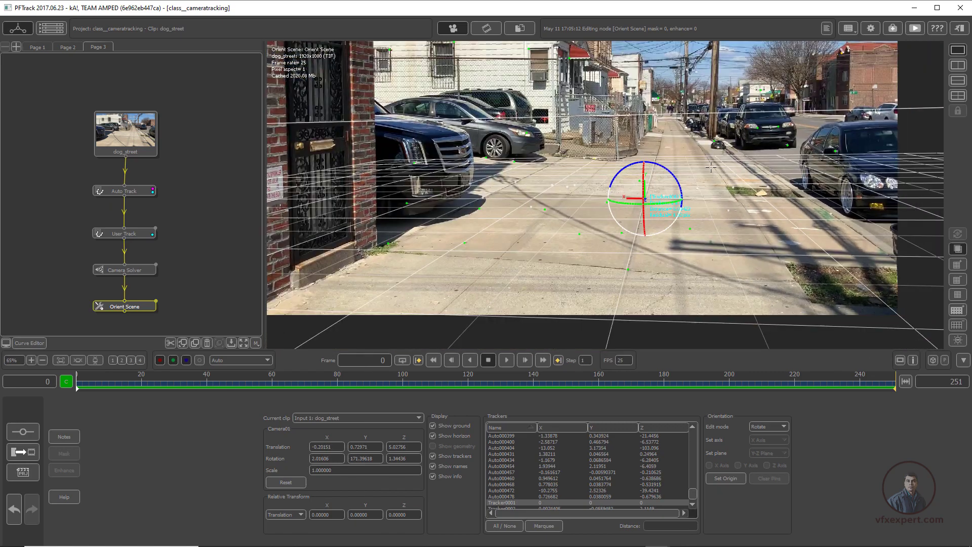
pyautogui.click(774, 428)
pyautogui.click(773, 435)
pyautogui.moveTo(586, 384); pyautogui.dragTo(233, 421)
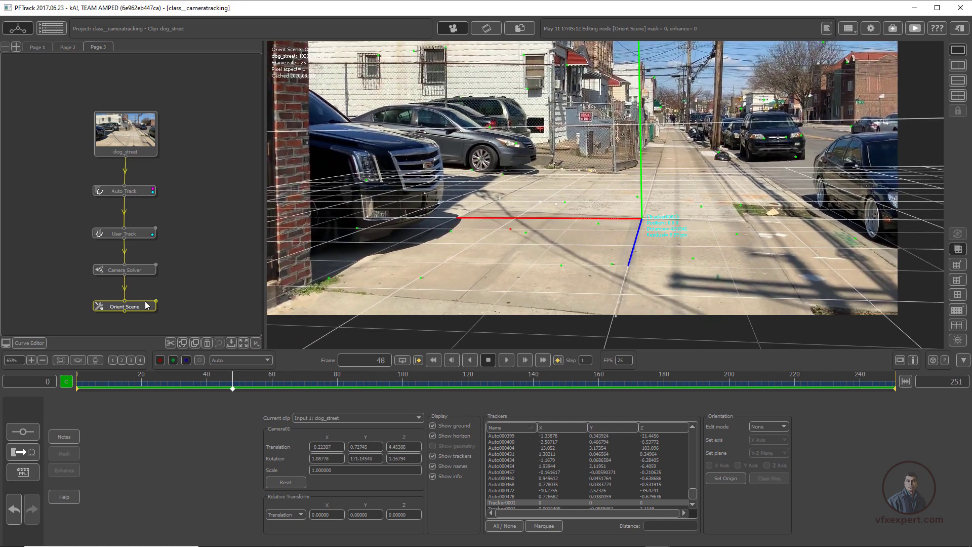
# Add a Test Object node beneath the Orient Scene node and import the spider model from the spidey_v2.1 folder.
pyautogui.rightClick(144, 306)
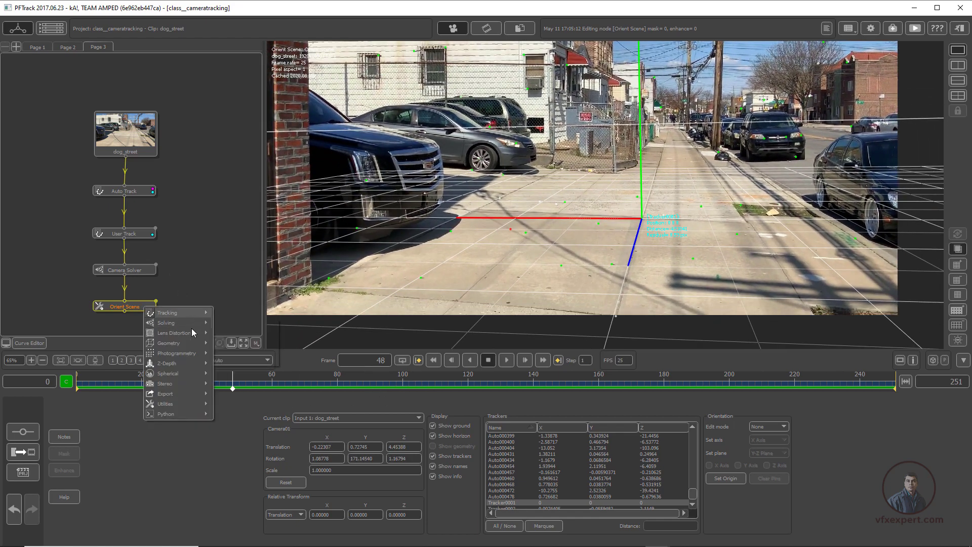
pyautogui.click(223, 348)
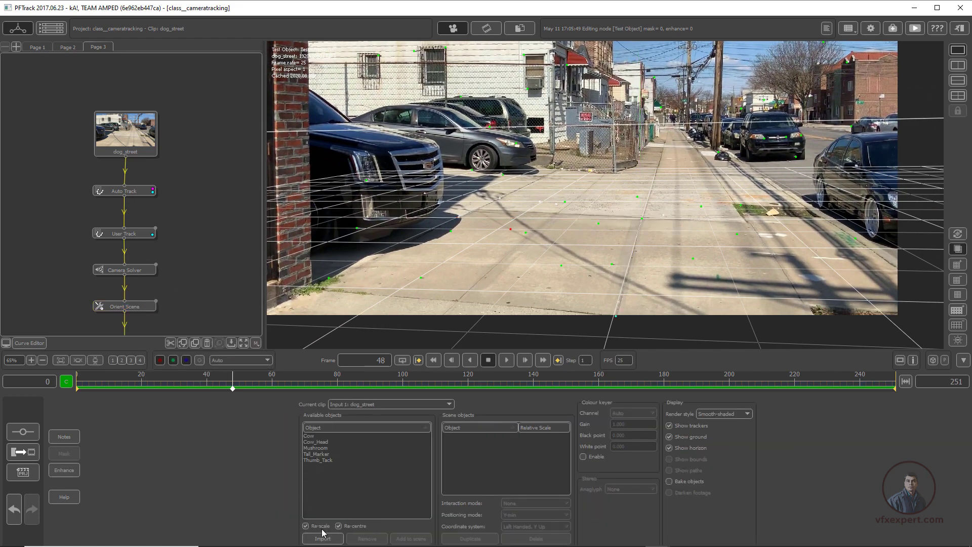
pyautogui.click(322, 538)
pyautogui.click(408, 221)
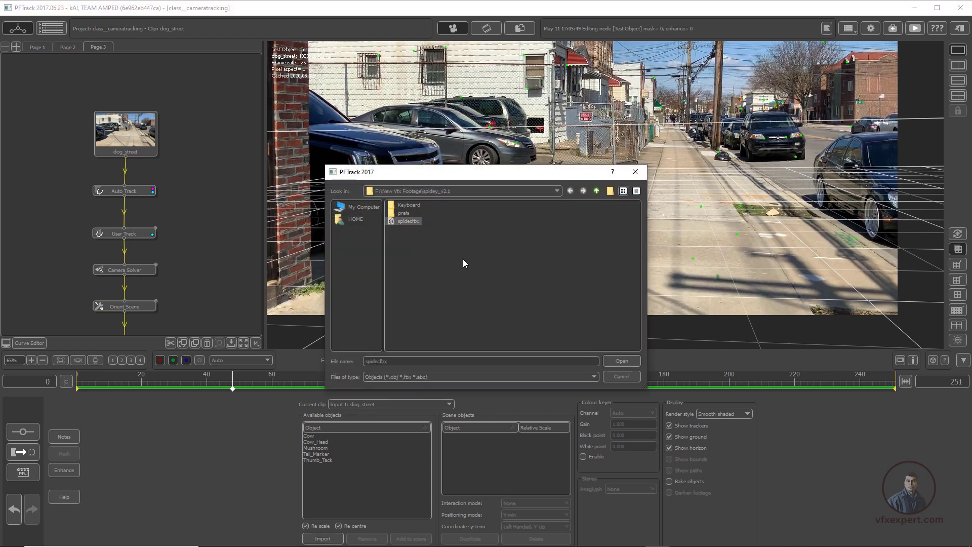
pyautogui.click(621, 361)
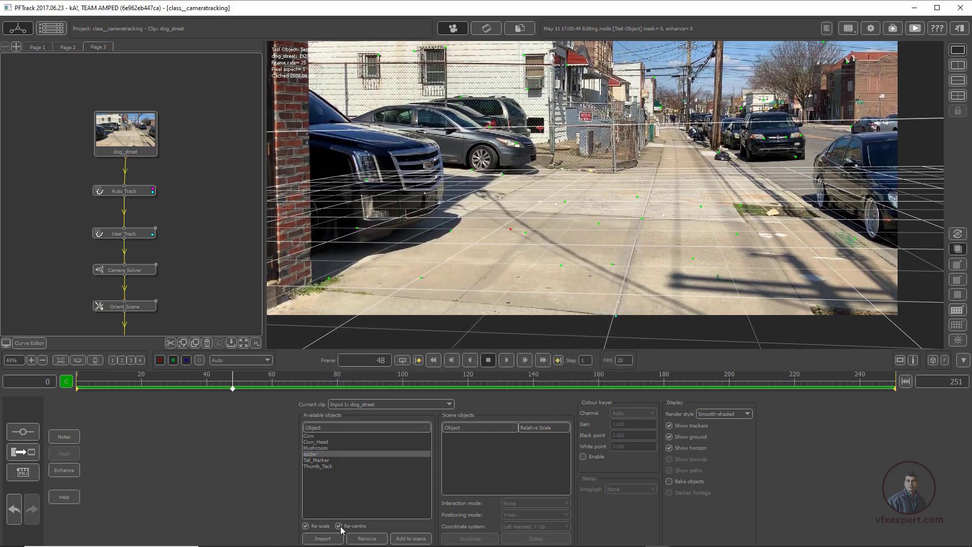
# Add the spider model to the scene with Re-centre off and rotate it slightly about its vertical axis.
pyautogui.click(339, 526)
pyautogui.click(405, 538)
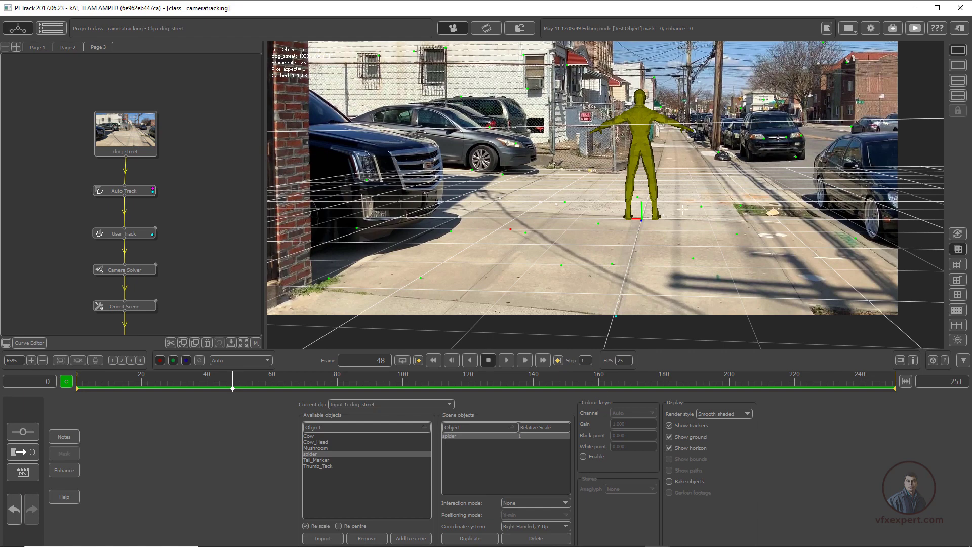
pyautogui.click(750, 414)
pyautogui.click(750, 414)
pyautogui.click(535, 503)
pyautogui.click(526, 522)
pyautogui.moveTo(642, 224); pyautogui.dragTo(756, 458)
# Hide the horizon, ground and trackers, and set the spider's interaction mode back to None.
pyautogui.click(669, 447)
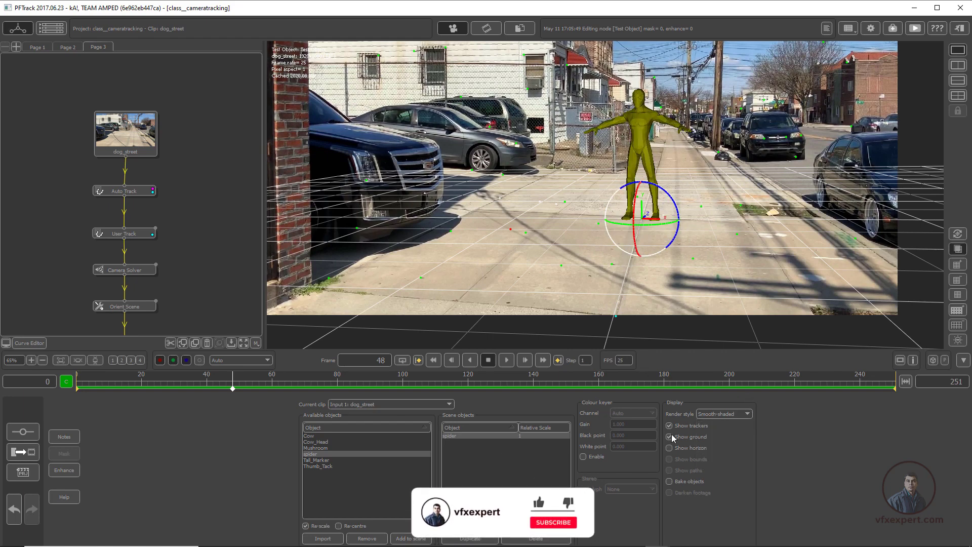
pyautogui.click(669, 436)
pyautogui.click(560, 522)
pyautogui.click(510, 458)
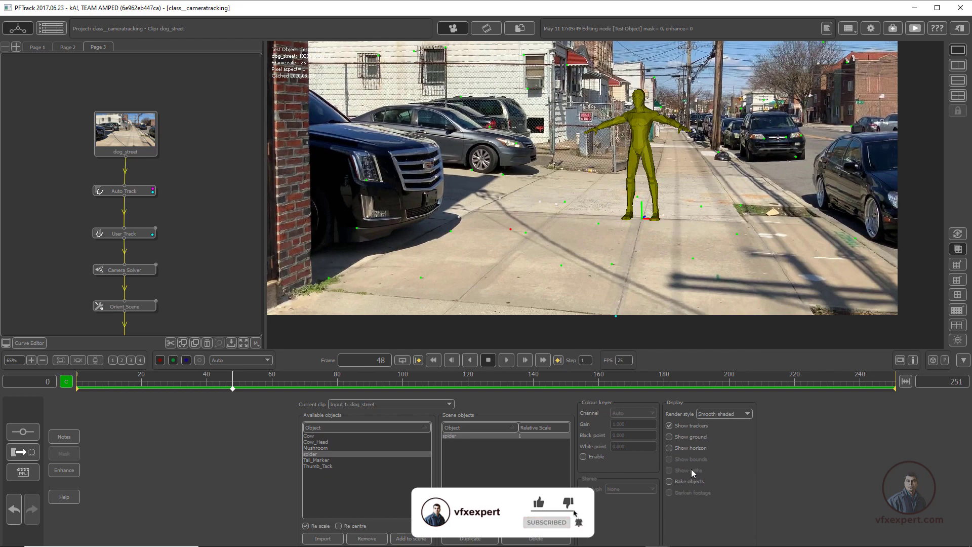
pyautogui.click(669, 426)
# Play the clip from frame 0 to about frame 57 to check that the figure sticks to the sidewalk.
pyautogui.scroll(-1, 775, 221)
pyautogui.scroll(1, 776, 221)
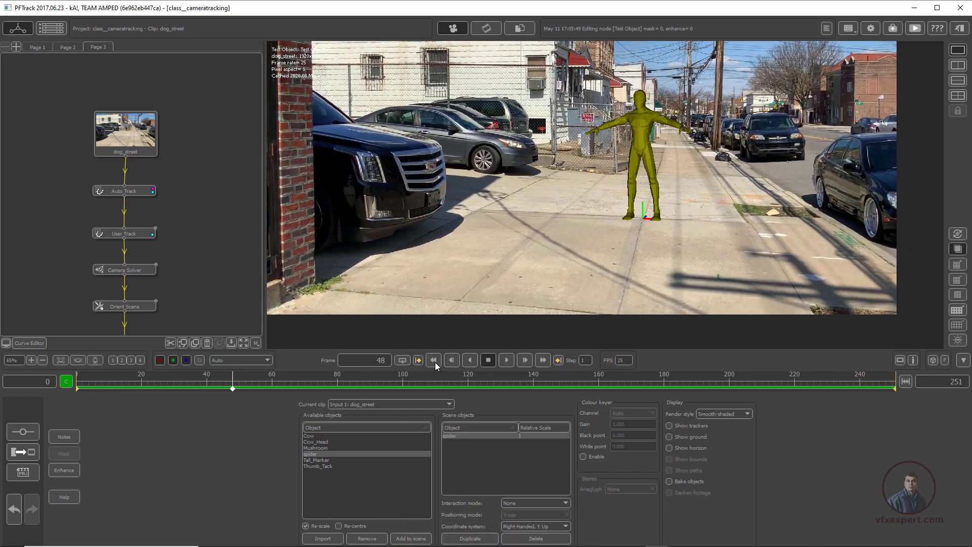
pyautogui.click(434, 360)
pyautogui.click(505, 360)
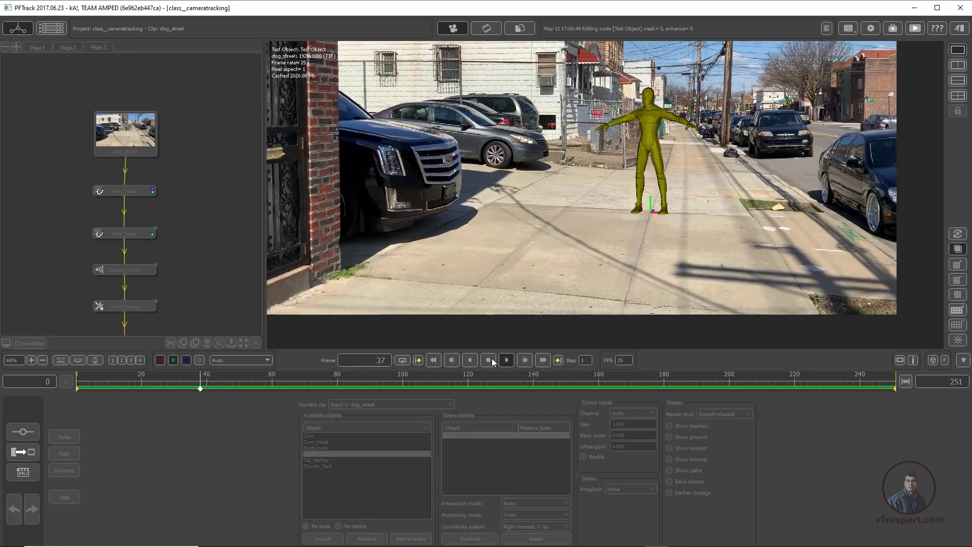
pyautogui.click(488, 361)
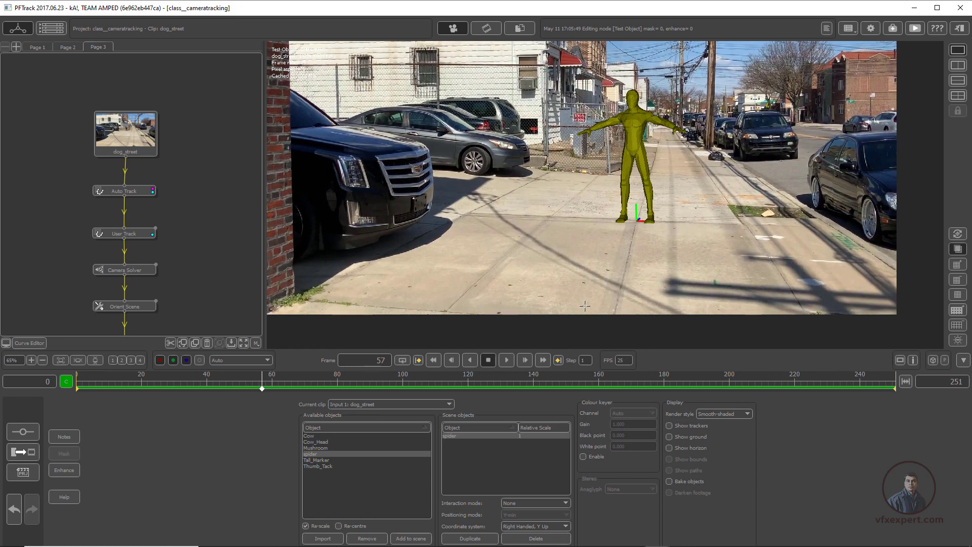